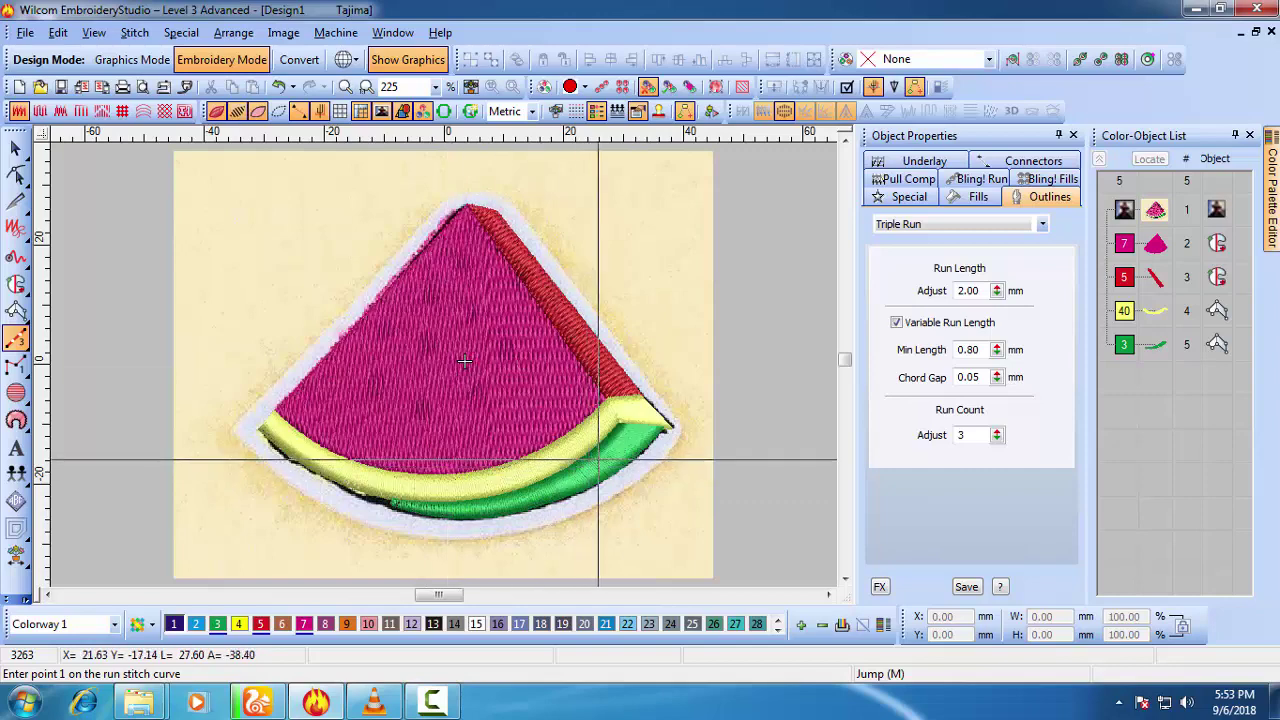
Step: Trace a triple run outline along the green rind's lower edge, from its right tip to its left tip
{"action": "key", "text": "z"}
{"action": "key", "text": "z"}
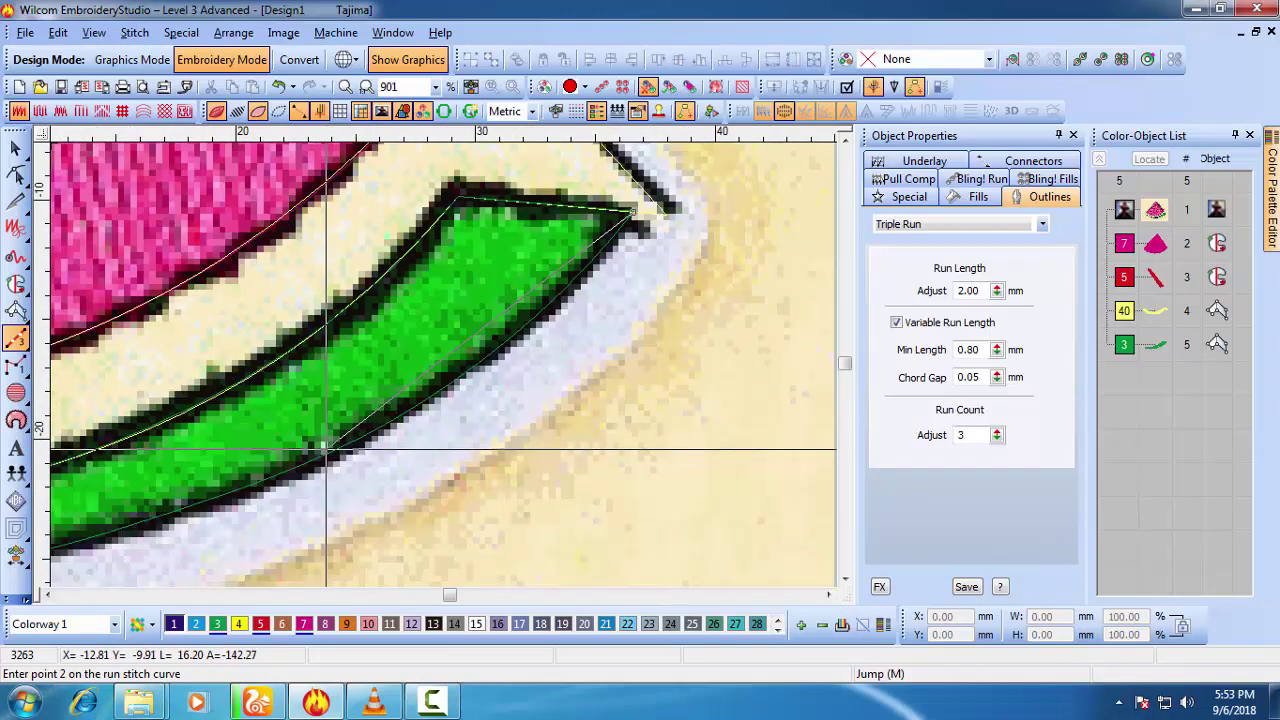
{"action": "right_click", "coordinate": [324, 451]}
{"action": "key", "text": "Left"}
{"action": "key", "text": "Down"}
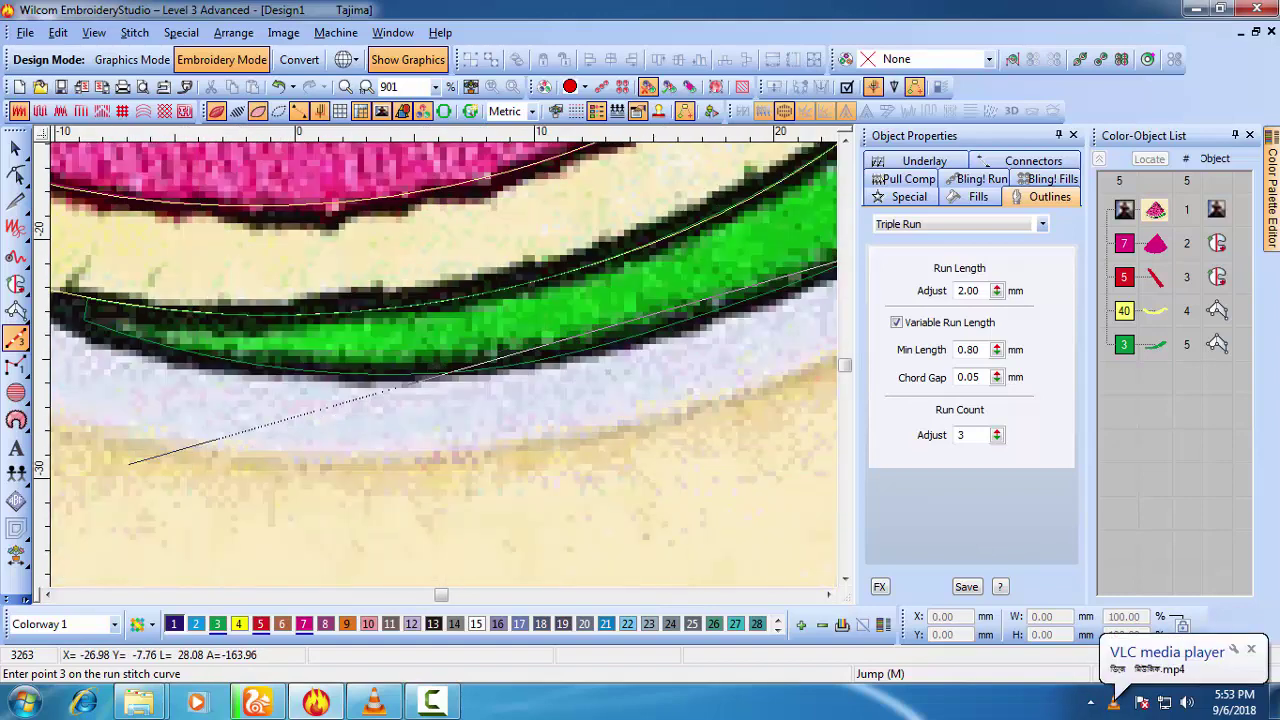
{"action": "right_click", "coordinate": [309, 371]}
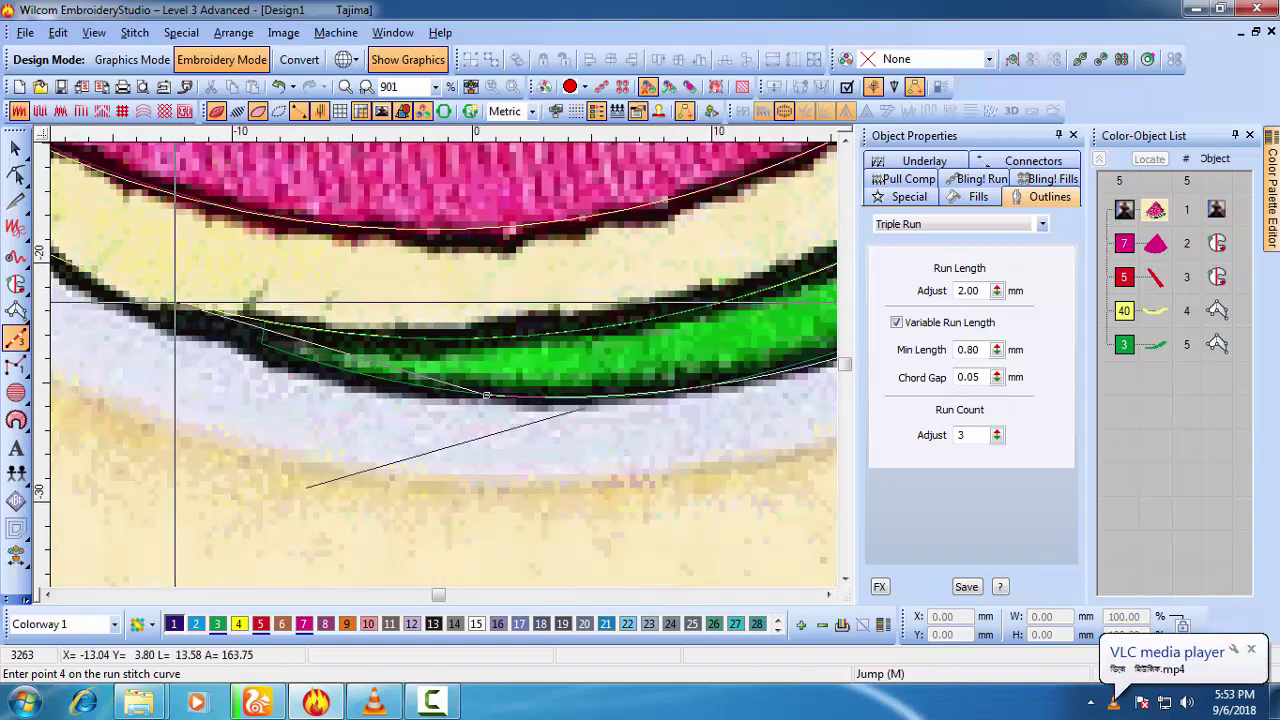
{"action": "left_click", "coordinate": [172, 300]}
Step: Continue the triple run back along the green rind's upper edge to the starting corner and finish the outline
{"action": "left_click", "coordinate": [476, 339]}
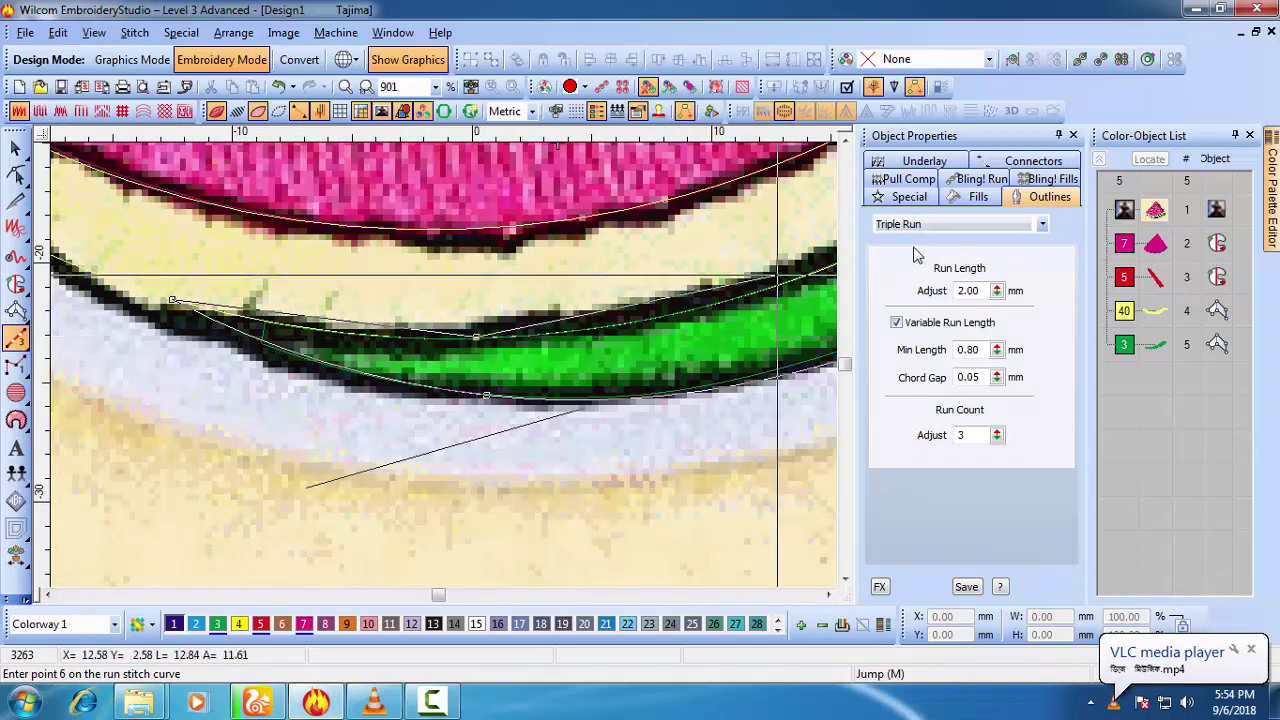
{"action": "left_click", "coordinate": [783, 285]}
{"action": "scroll", "coordinate": [787, 284], "scroll_direction": "down", "scroll_amount": 1}
{"action": "scroll", "coordinate": [478, 360], "scroll_direction": "up", "scroll_amount": 1}
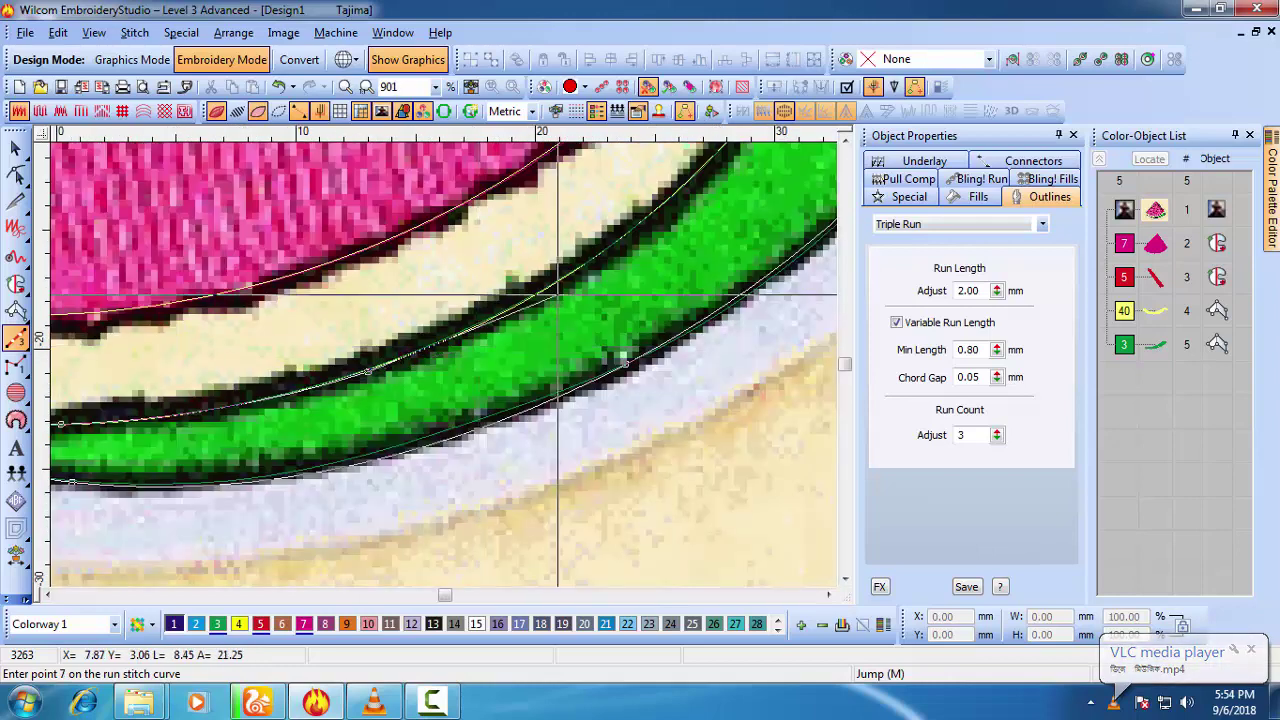
{"action": "right_click", "coordinate": [598, 253]}
{"action": "scroll", "coordinate": [601, 257], "scroll_direction": "down", "scroll_amount": 3}
{"action": "scroll", "coordinate": [610, 290], "scroll_direction": "up", "scroll_amount": 3}
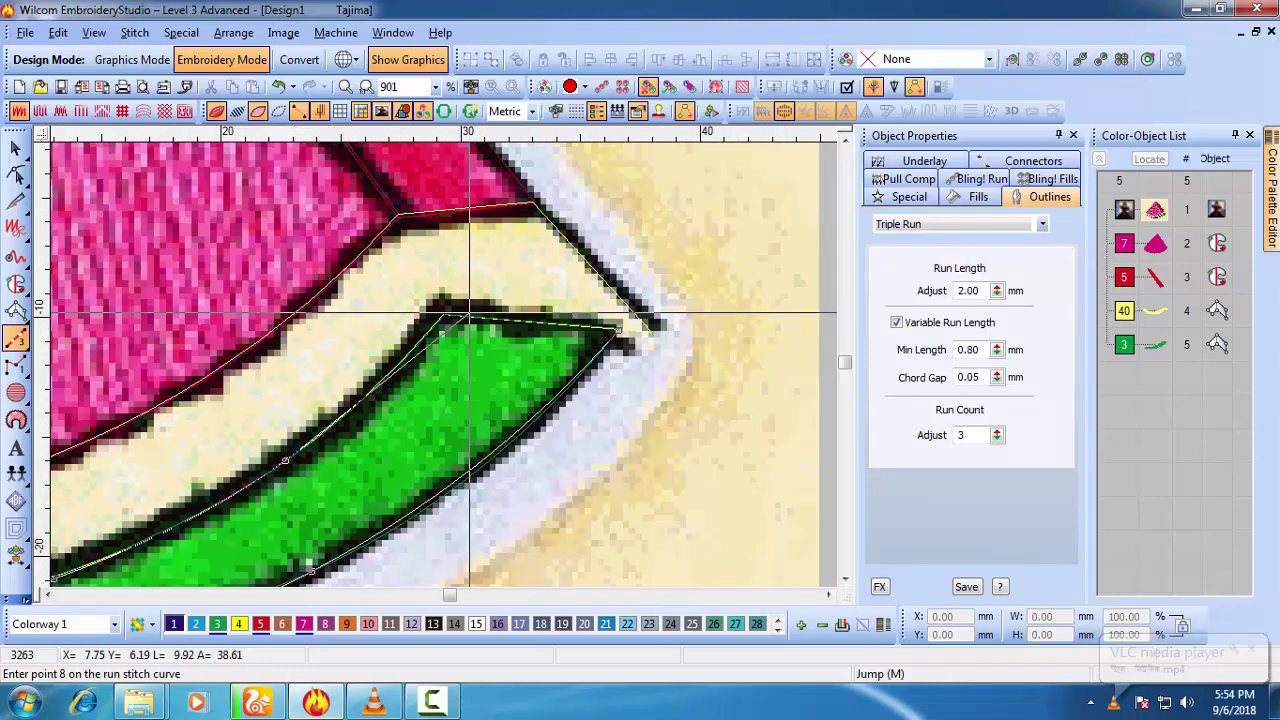
{"action": "left_click", "coordinate": [444, 316]}
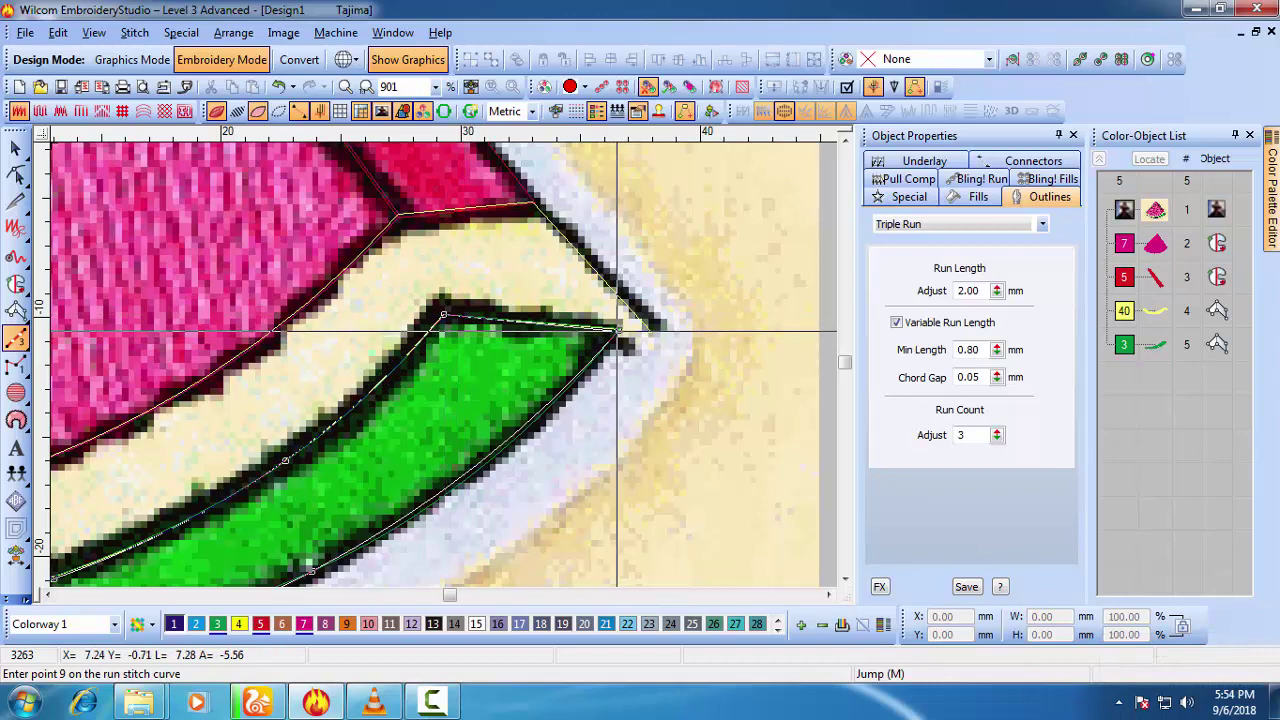
{"action": "key", "text": "Return"}
{"action": "key", "text": "Escape"}
Step: Change the green rind's triple run outline to black, colour 13
{"action": "scroll", "coordinate": [460, 360], "scroll_direction": "down", "scroll_amount": 1}
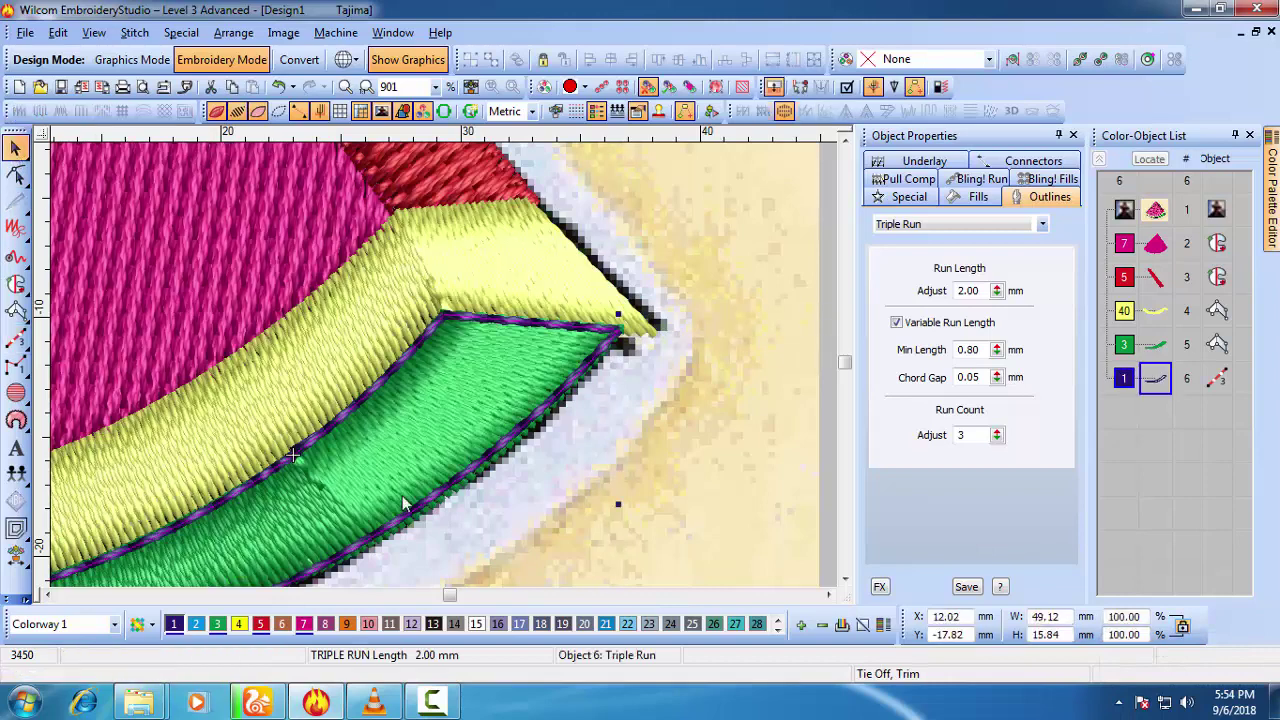
{"action": "left_click", "coordinate": [433, 624]}
{"action": "scroll", "coordinate": [350, 380], "scroll_direction": "down", "scroll_amount": 2}
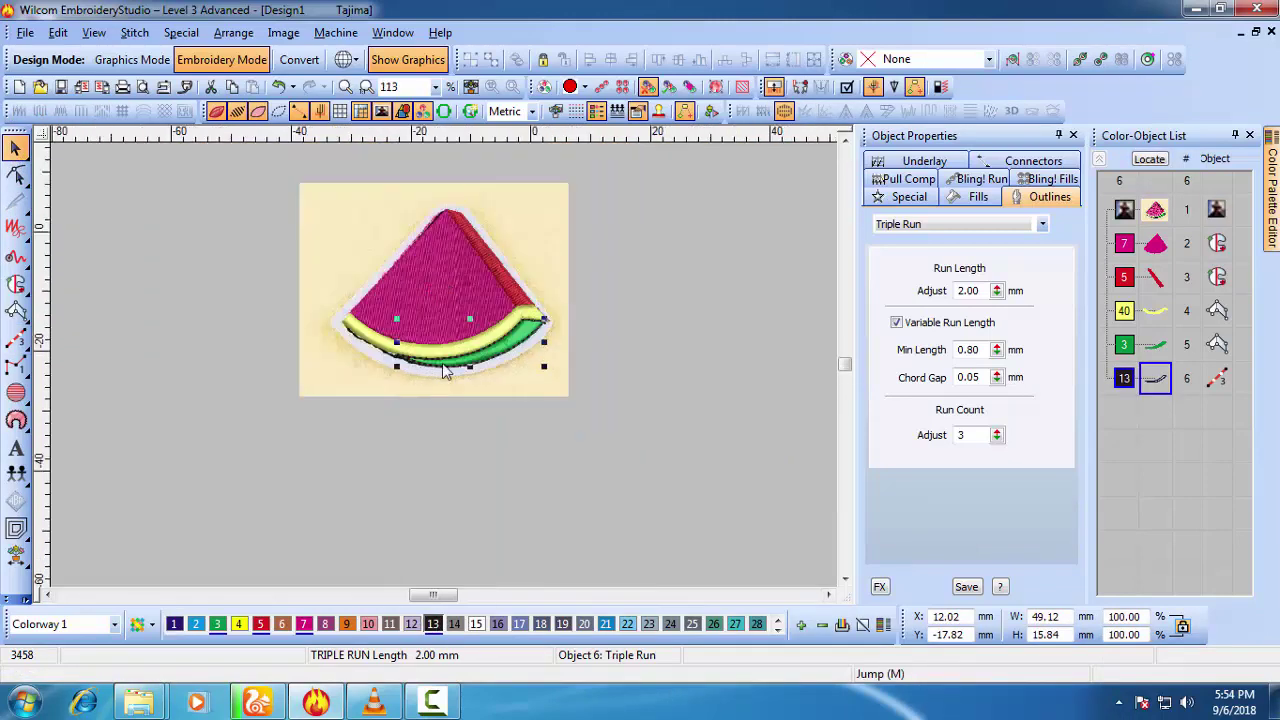
{"action": "scroll", "coordinate": [115, 380], "scroll_direction": "up", "scroll_amount": 2}
{"action": "key", "text": "h"}
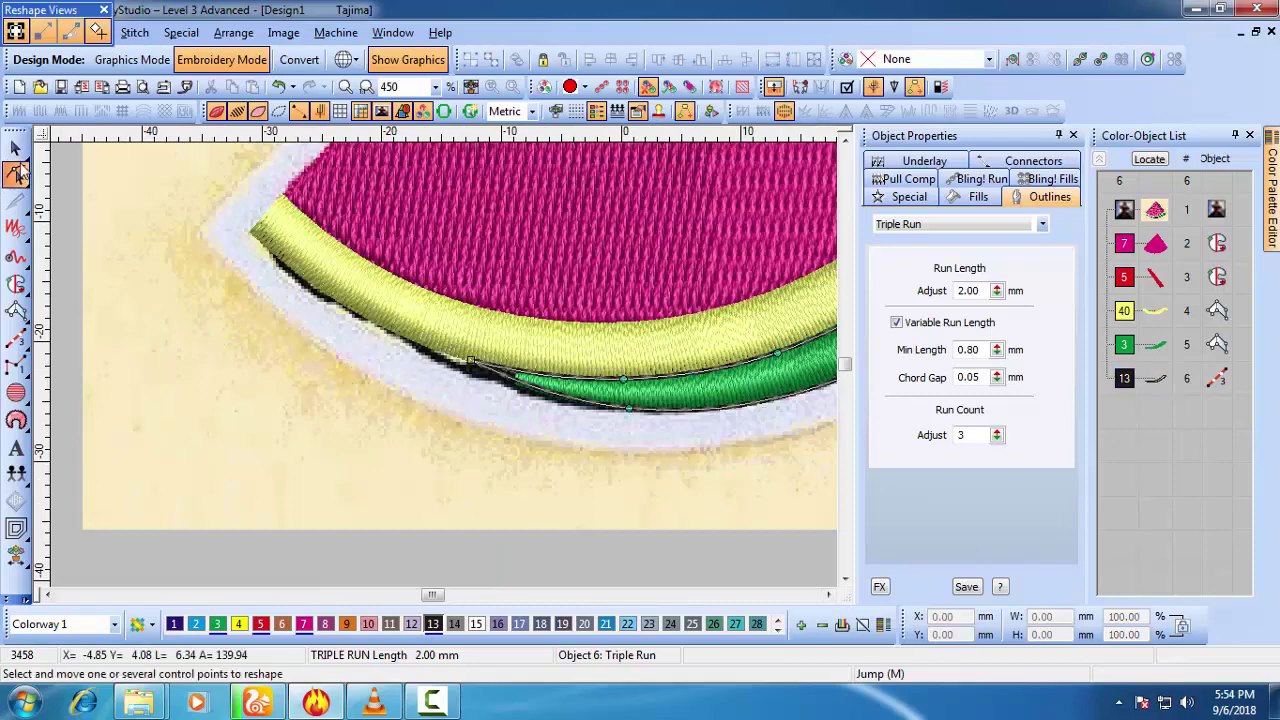
{"action": "left_click", "coordinate": [16, 149]}
Step: Trace a triple run along the yellow rind's lower edge from the green outline's left tip and around the rind's left end
{"action": "left_click", "coordinate": [16, 338]}
{"action": "key", "text": "s"}
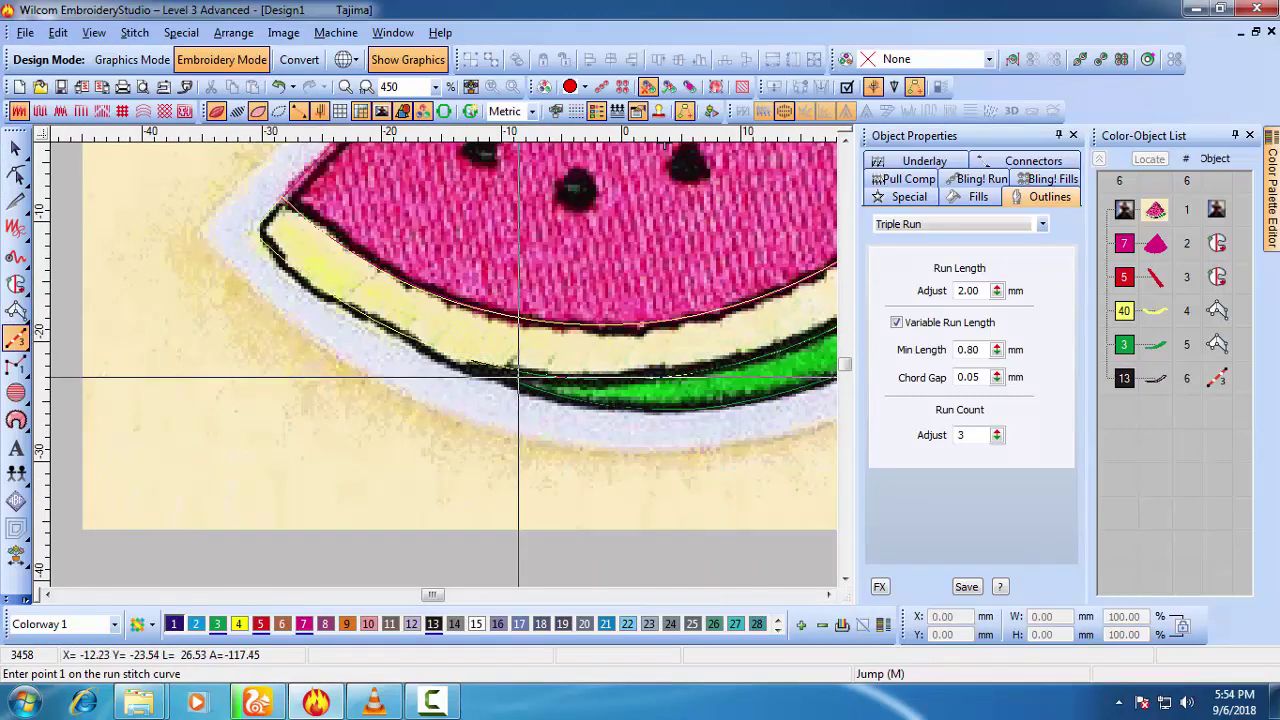
{"action": "key", "text": "s"}
{"action": "left_click", "coordinate": [478, 368]}
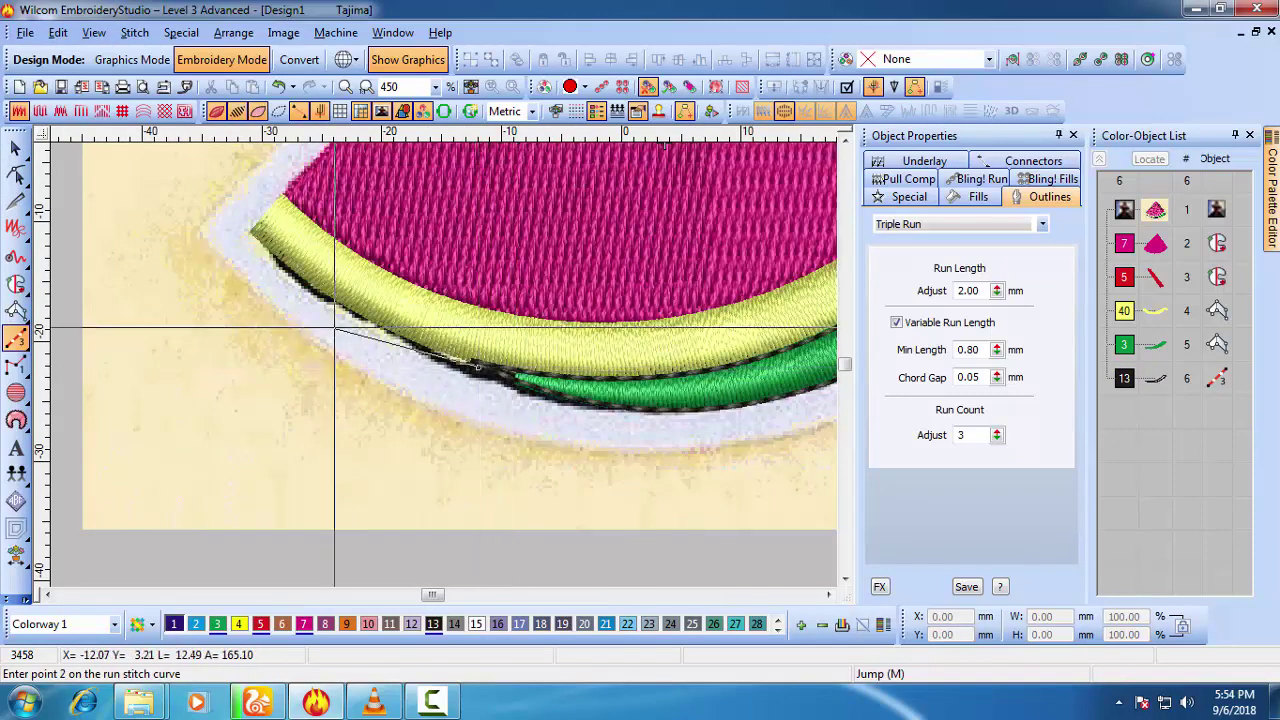
{"action": "left_click", "coordinate": [348, 308]}
{"action": "key", "text": "s"}
{"action": "scroll", "coordinate": [271, 210], "scroll_direction": "up", "scroll_amount": 4}
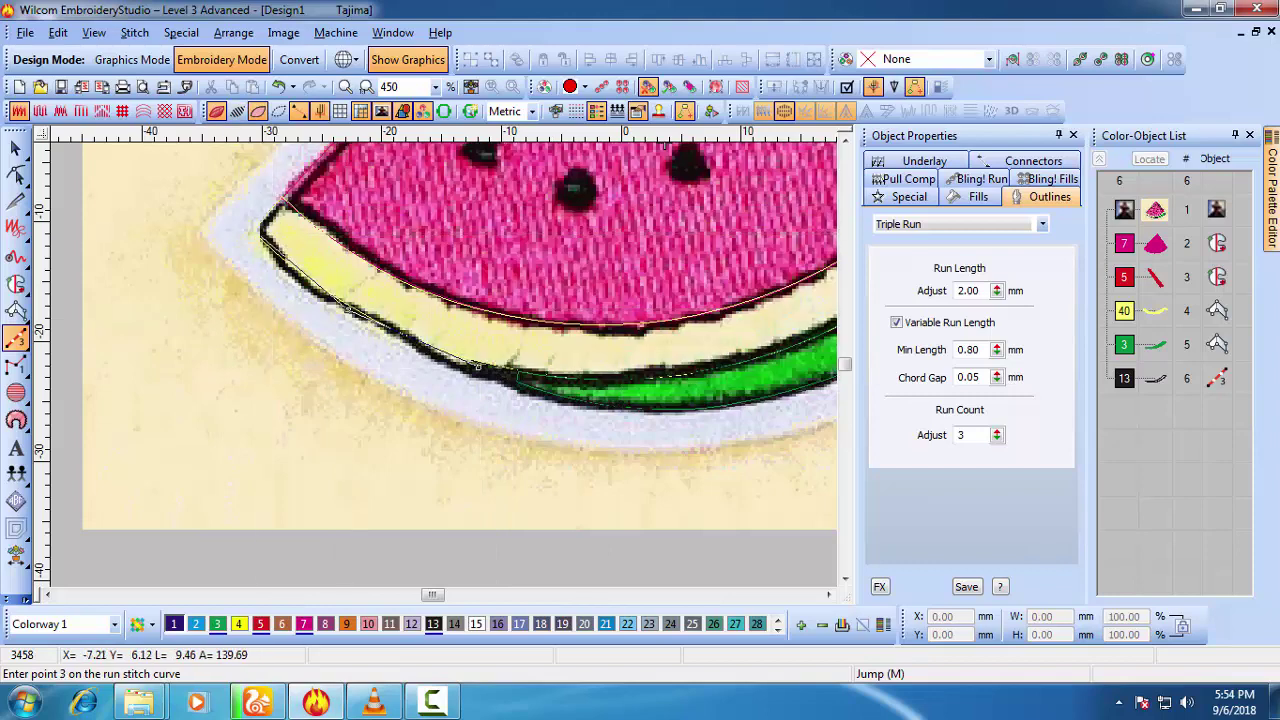
{"action": "scroll", "coordinate": [591, 486], "scroll_direction": "down", "scroll_amount": 4}
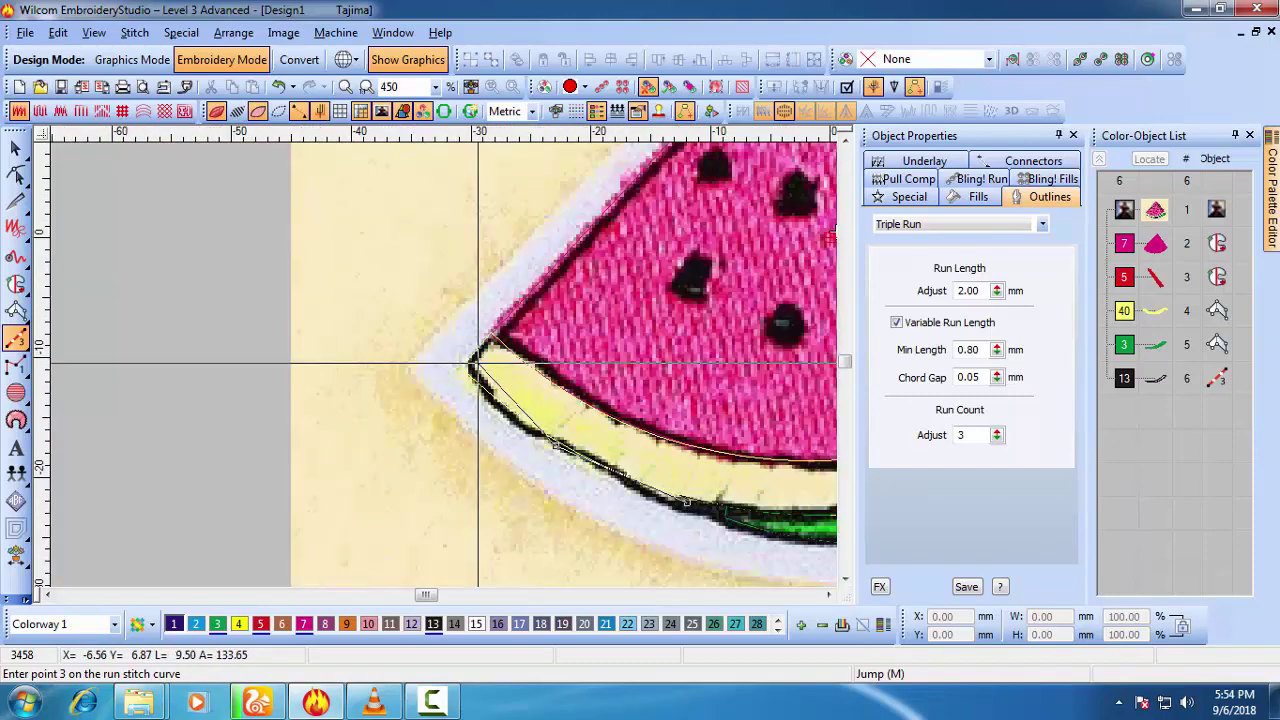
{"action": "scroll", "coordinate": [429, 371], "scroll_direction": "up", "scroll_amount": 4}
{"action": "key", "text": "s"}
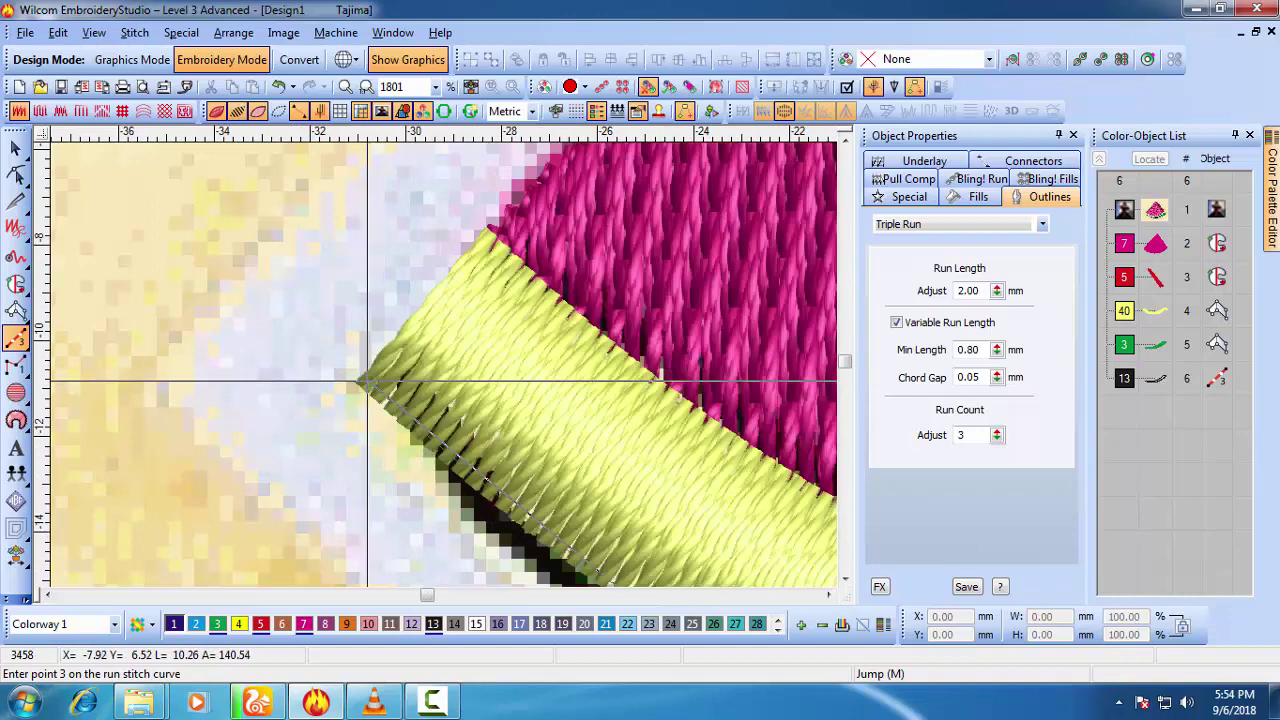
{"action": "left_click", "coordinate": [367, 381]}
{"action": "left_click", "coordinate": [492, 243]}
Step: Continue the triple run along the boundary between the yellow rind and pink flesh to the red strip's lower inner corner
{"action": "key", "text": "s"}
{"action": "scroll", "coordinate": [640, 395], "scroll_direction": "down", "scroll_amount": 4}
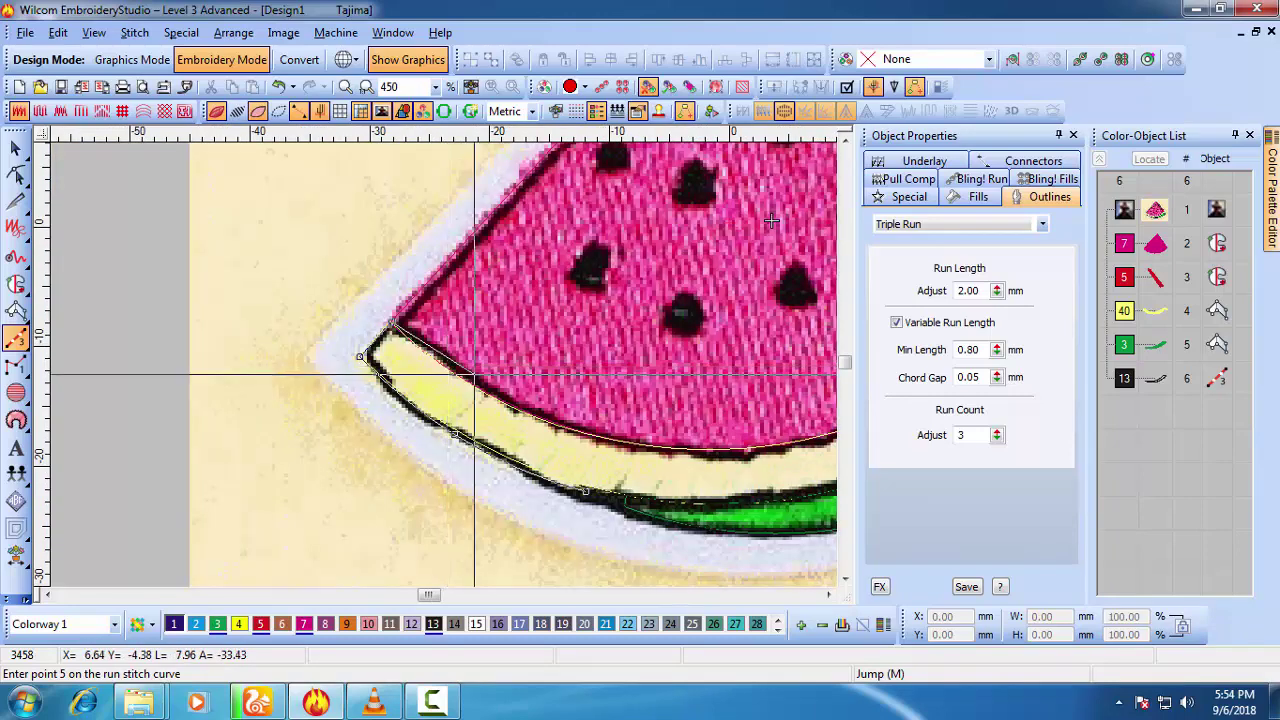
{"action": "scroll", "coordinate": [390, 340], "scroll_direction": "up", "scroll_amount": 2}
{"action": "left_click", "coordinate": [449, 387]}
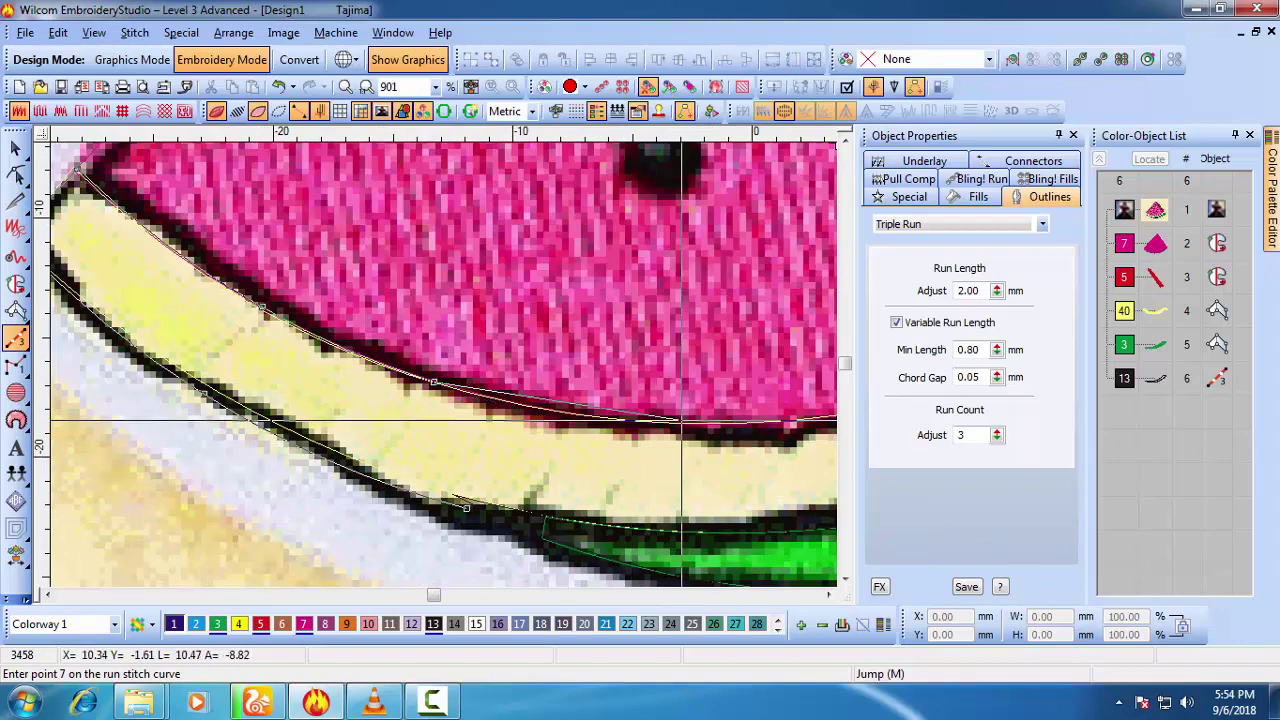
{"action": "left_click", "coordinate": [682, 422]}
{"action": "scroll", "coordinate": [682, 422], "scroll_direction": "down", "scroll_amount": 2}
{"action": "scroll", "coordinate": [451, 351], "scroll_direction": "up", "scroll_amount": 2}
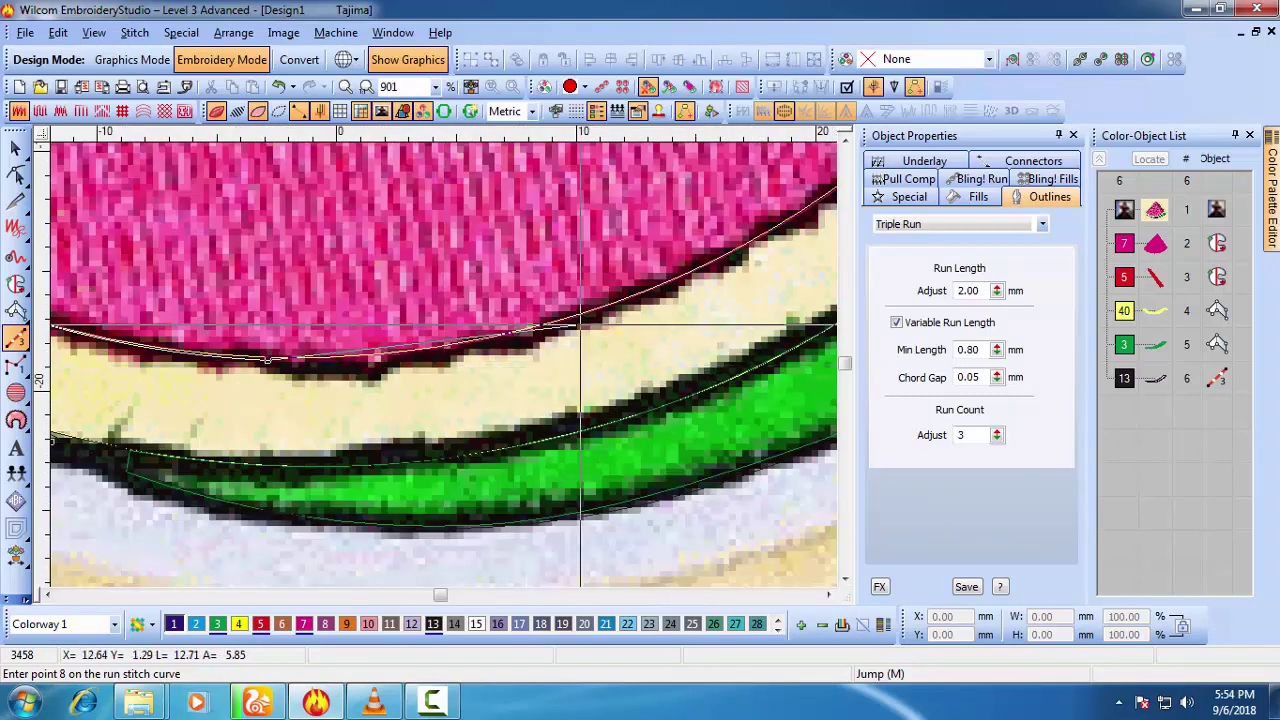
{"action": "scroll", "coordinate": [588, 314], "scroll_direction": "down", "scroll_amount": 2}
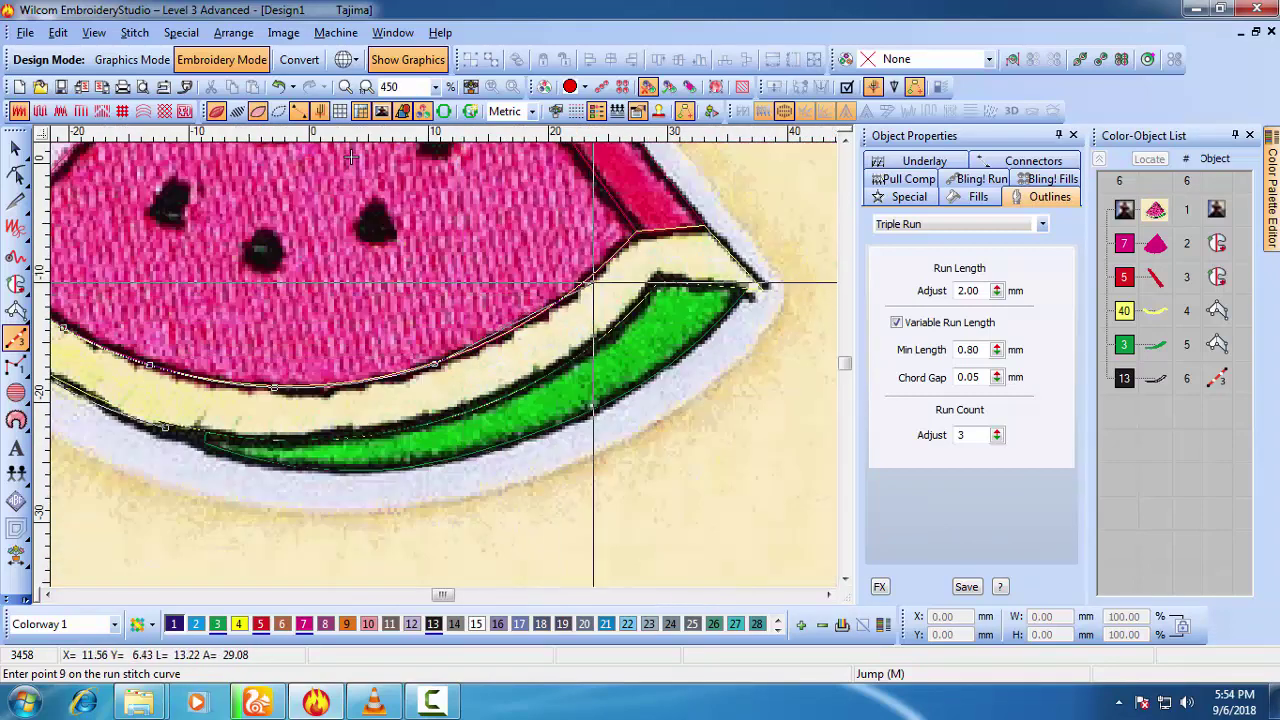
{"action": "scroll", "coordinate": [540, 272], "scroll_direction": "up", "scroll_amount": 2}
{"action": "left_click", "coordinate": [487, 352]}
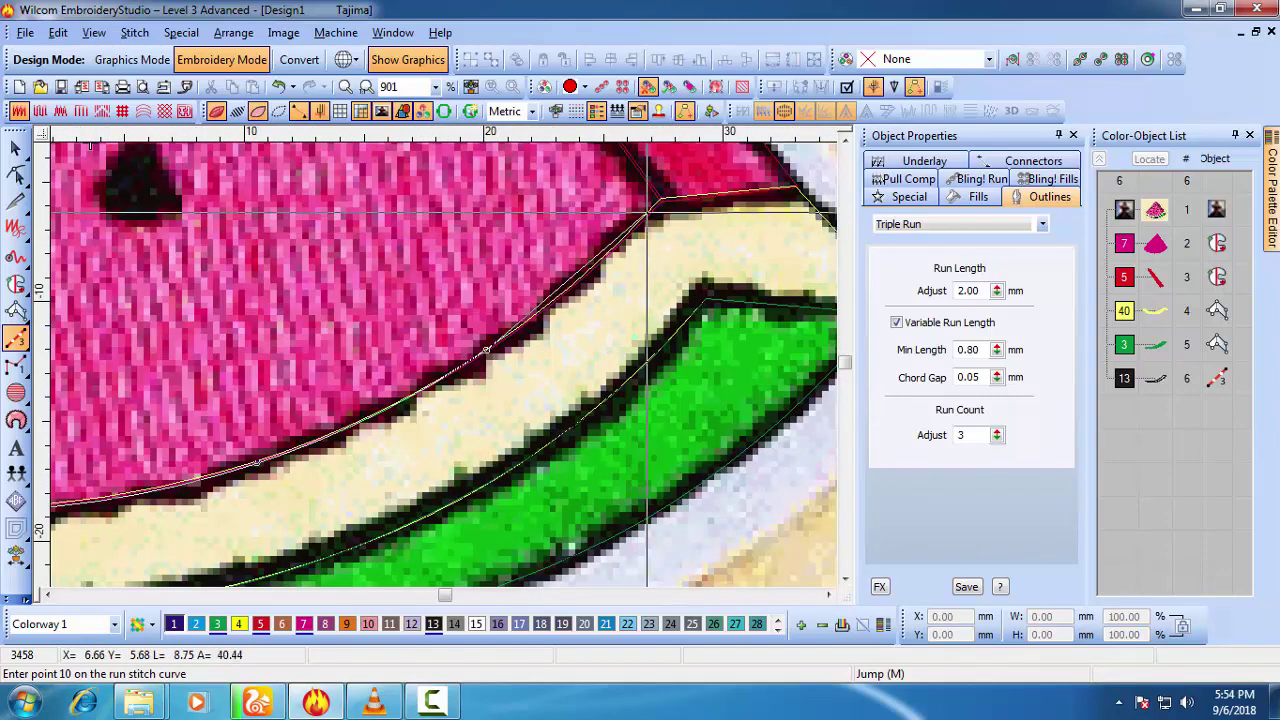
{"action": "left_click", "coordinate": [652, 212]}
Step: Extend the triple run across the red strip's lower end to its outer corner and finish the rind outline
{"action": "scroll", "coordinate": [652, 212], "scroll_direction": "down", "scroll_amount": 2}
{"action": "scroll", "coordinate": [445, 362], "scroll_direction": "up", "scroll_amount": 2}
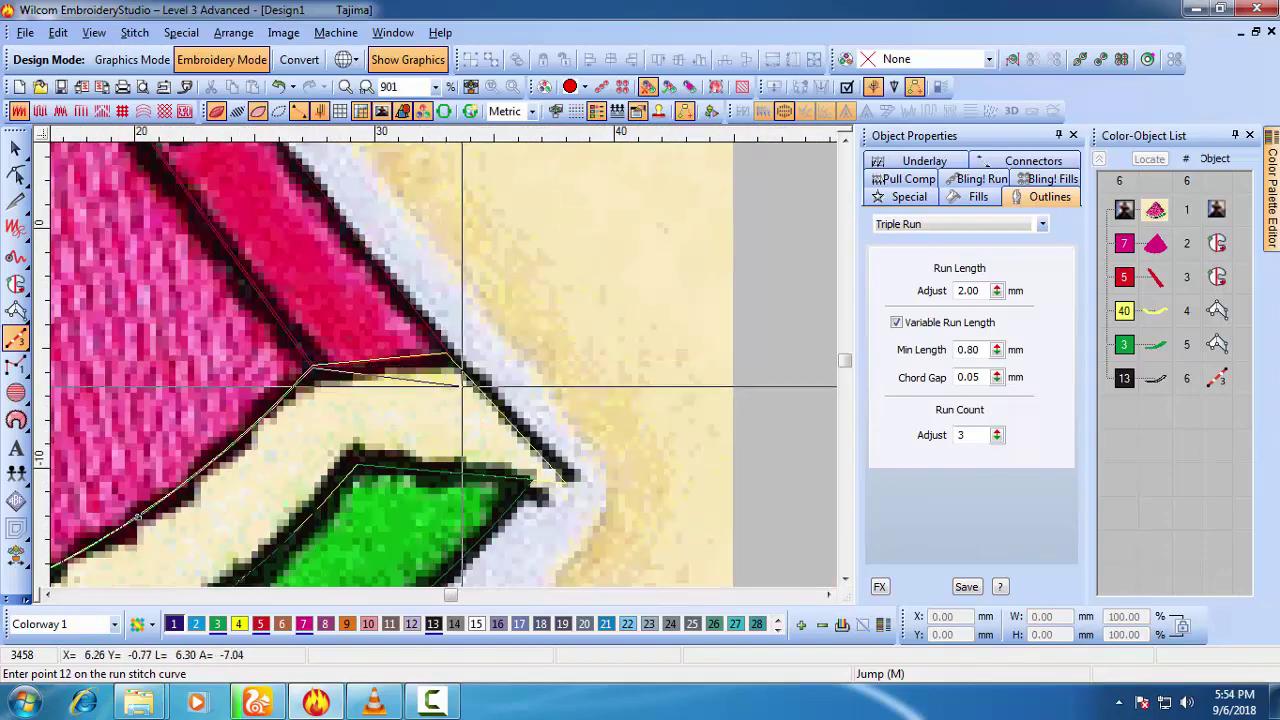
{"action": "left_click", "coordinate": [447, 352]}
{"action": "key", "text": "Return"}
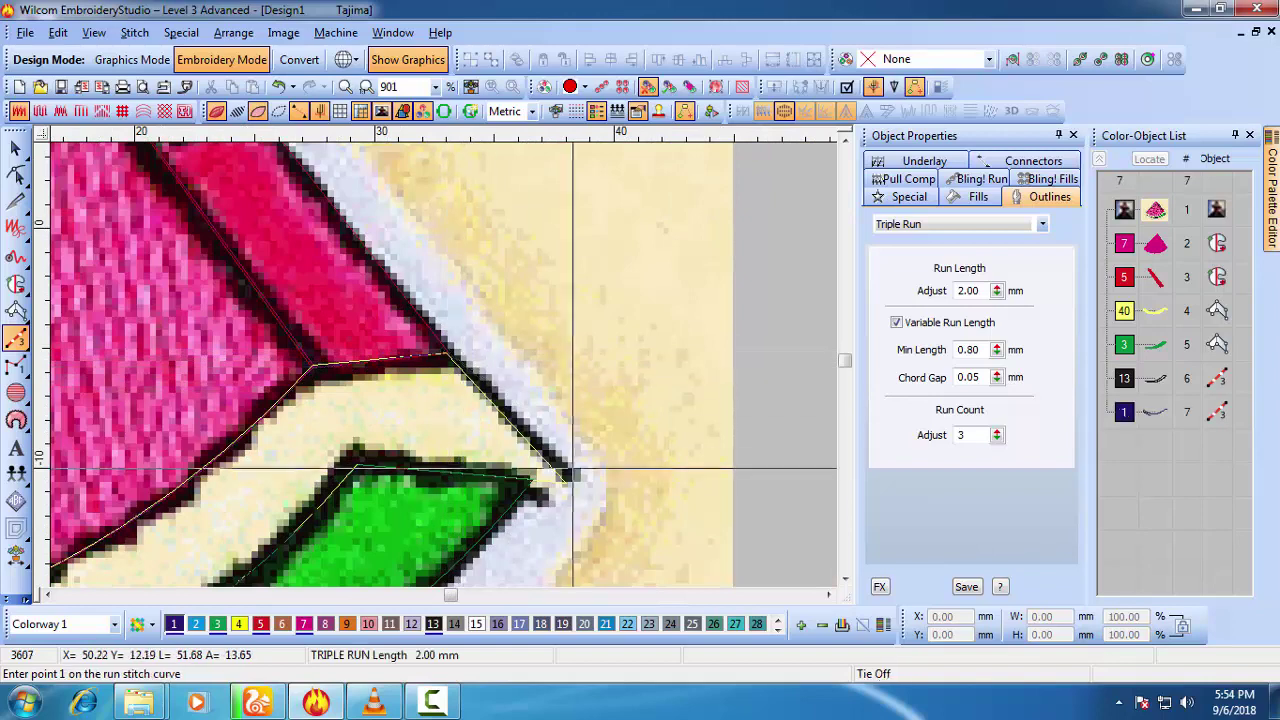
Step: Trace a triple run from the rind's right tip up the red strip's outer edge and over to the slice's peak
{"action": "left_click", "coordinate": [567, 479]}
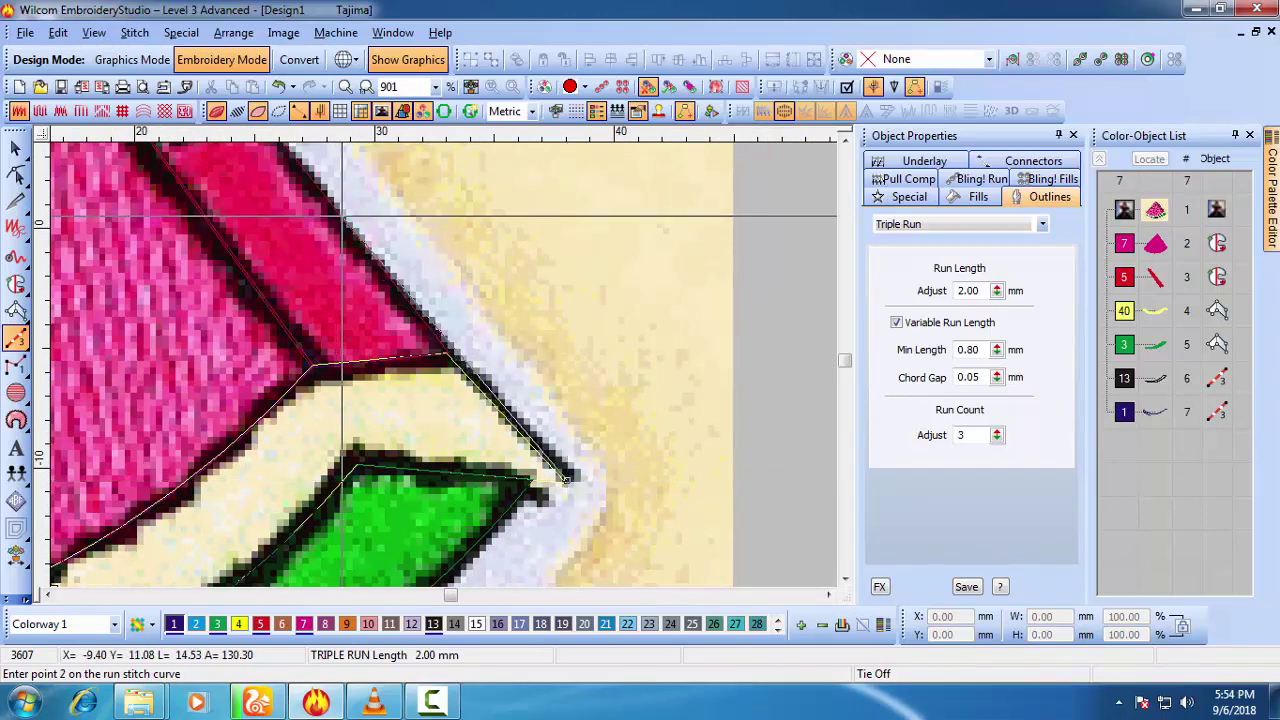
{"action": "left_click", "coordinate": [342, 217]}
{"action": "scroll", "coordinate": [342, 217], "scroll_direction": "down", "scroll_amount": 2}
{"action": "scroll", "coordinate": [402, 313], "scroll_direction": "up", "scroll_amount": 1}
{"action": "scroll", "coordinate": [428, 352], "scroll_direction": "up", "scroll_amount": 1}
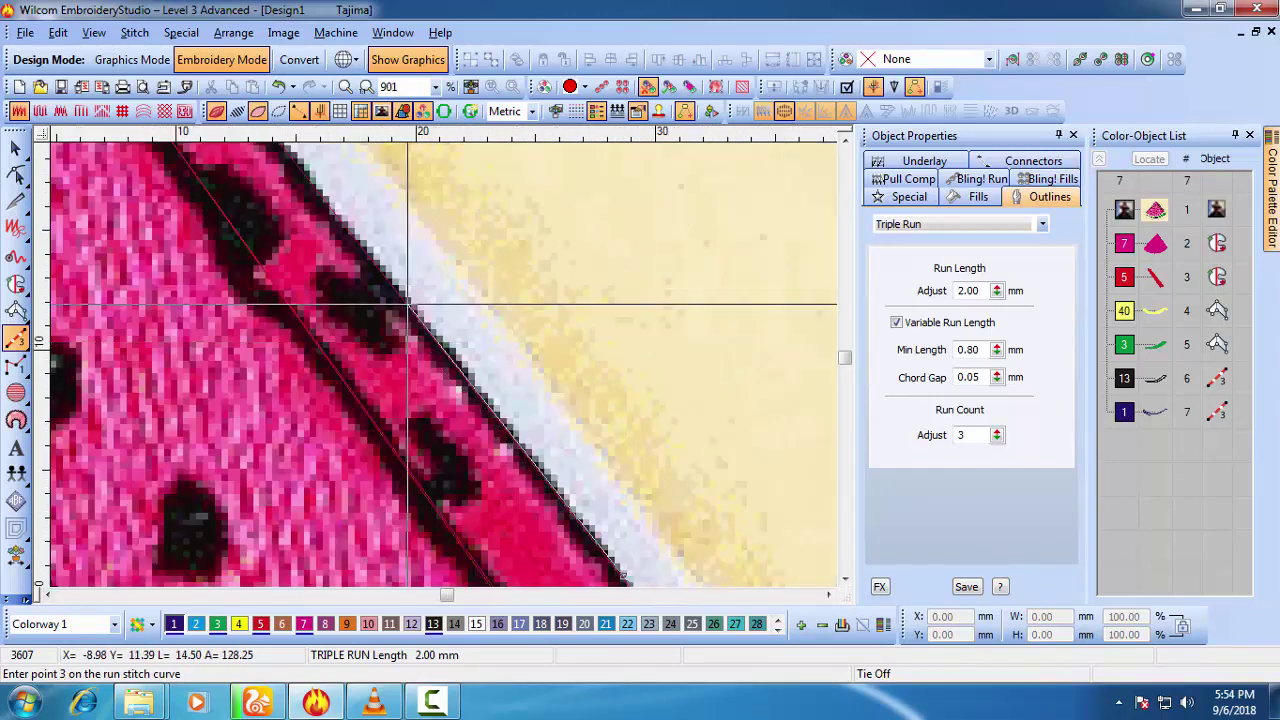
{"action": "scroll", "coordinate": [305, 170], "scroll_direction": "down", "scroll_amount": 1}
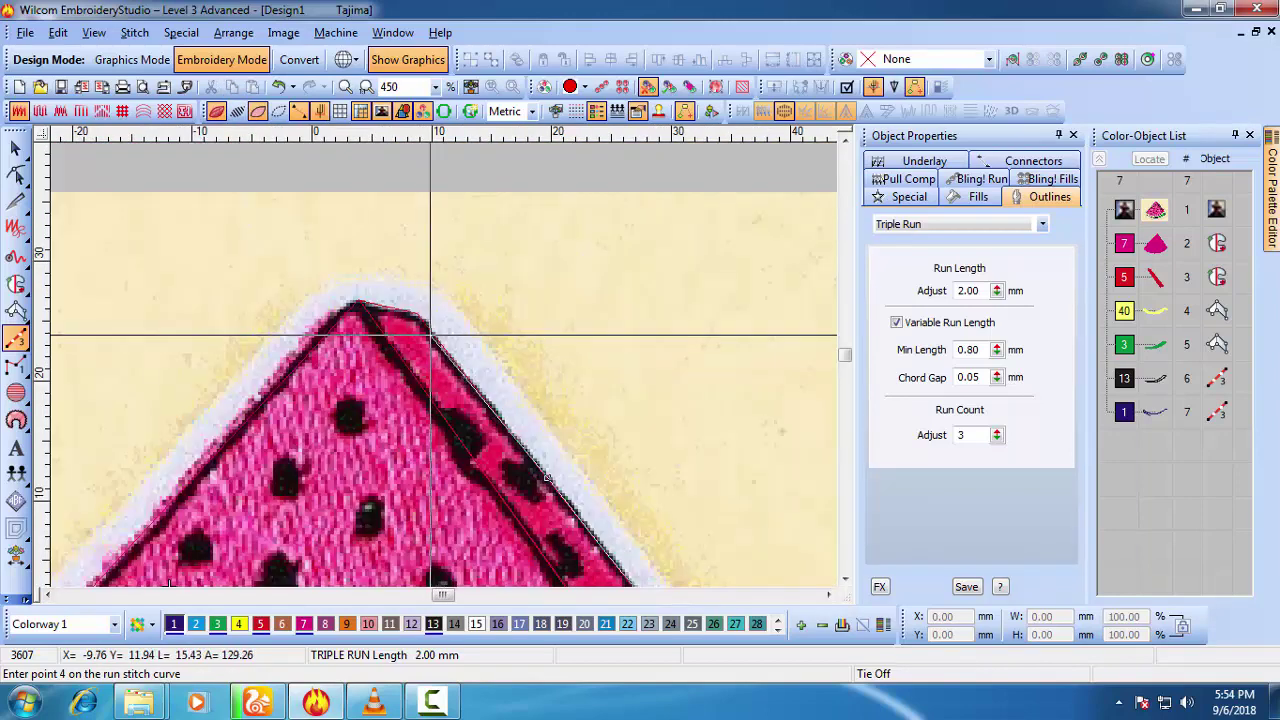
{"action": "scroll", "coordinate": [422, 322], "scroll_direction": "up", "scroll_amount": 1}
{"action": "left_click", "coordinate": [443, 373]}
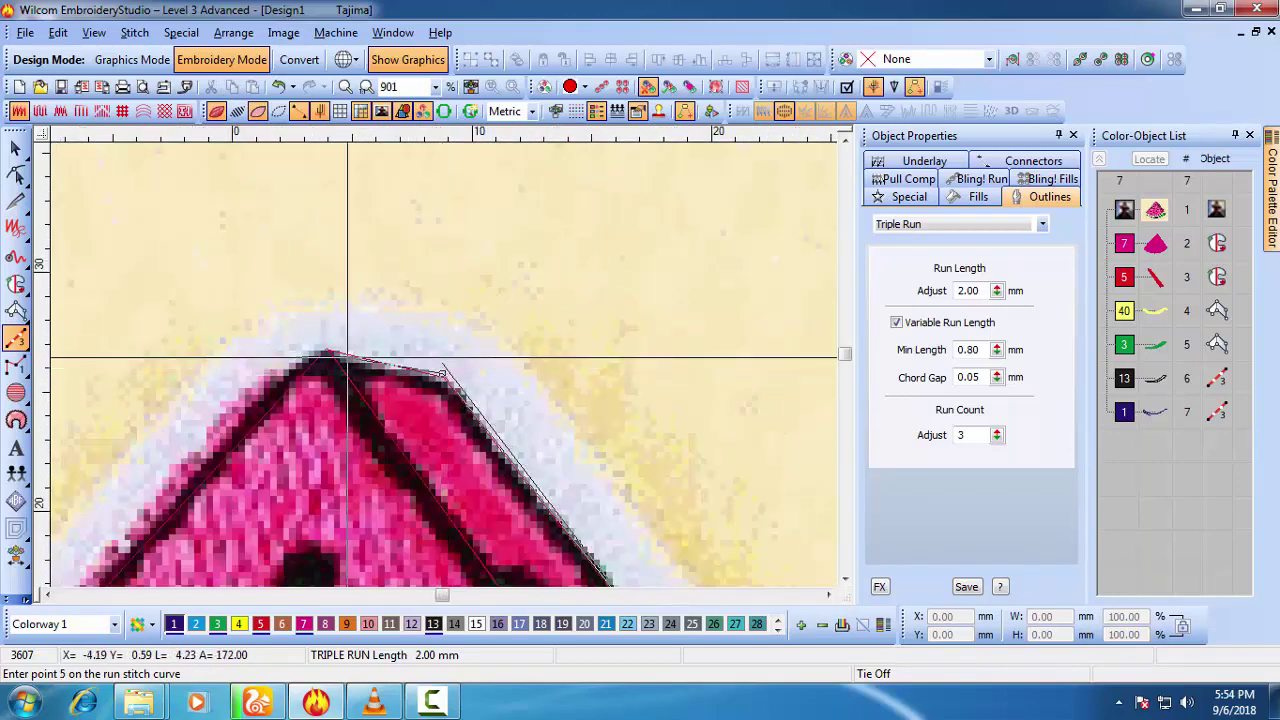
{"action": "left_click", "coordinate": [331, 349]}
Step: Continue the triple run down the red strip's inner edge to the rind corner and finish the outline
{"action": "scroll", "coordinate": [385, 425], "scroll_direction": "down", "scroll_amount": 2}
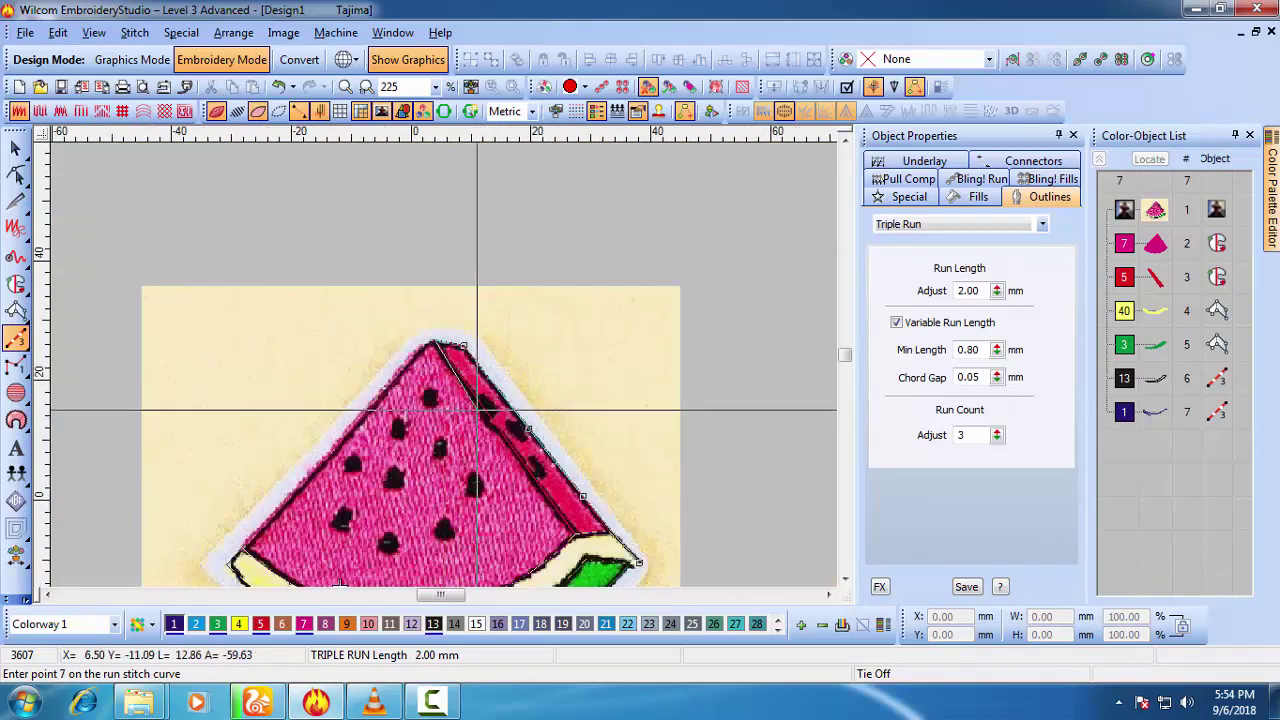
{"action": "scroll", "coordinate": [555, 488], "scroll_direction": "up", "scroll_amount": 2}
{"action": "left_click", "coordinate": [497, 531]}
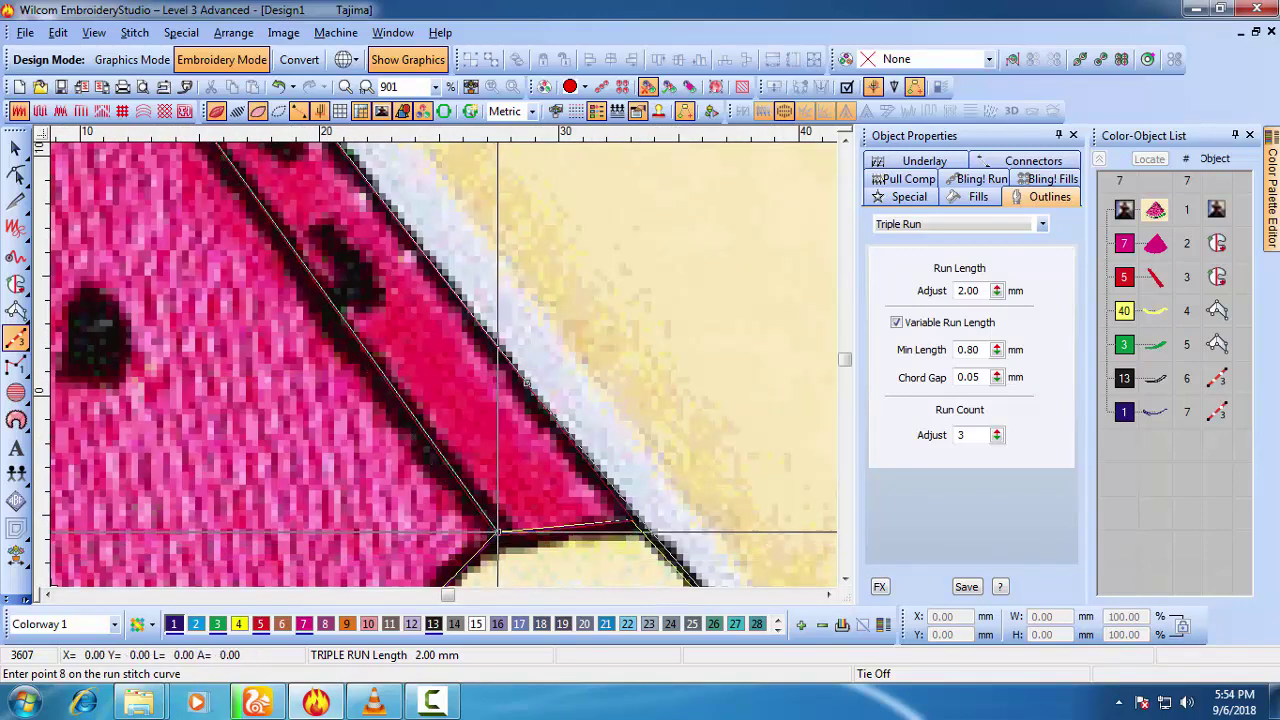
{"action": "key", "text": "Return"}
{"action": "scroll", "coordinate": [549, 441], "scroll_direction": "down", "scroll_amount": 4}
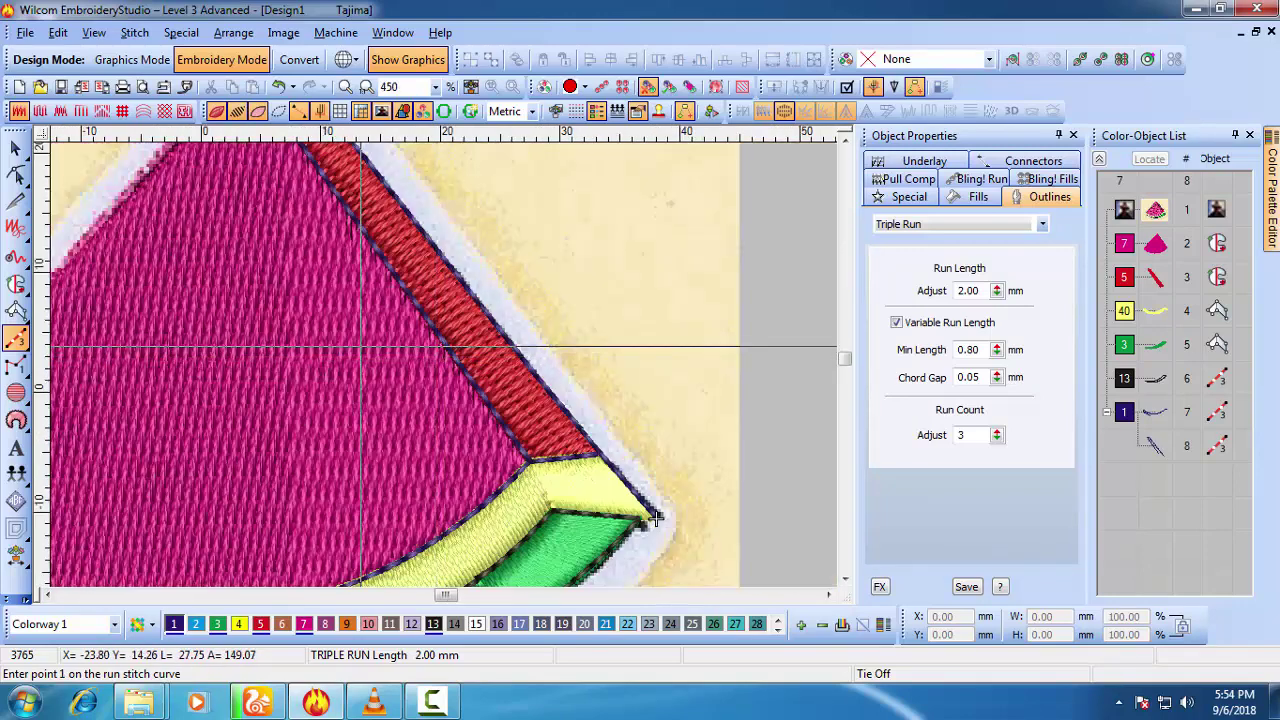
Step: Change the yellow rind and red strip outlines to black, colour 13
{"action": "key", "text": "Escape"}
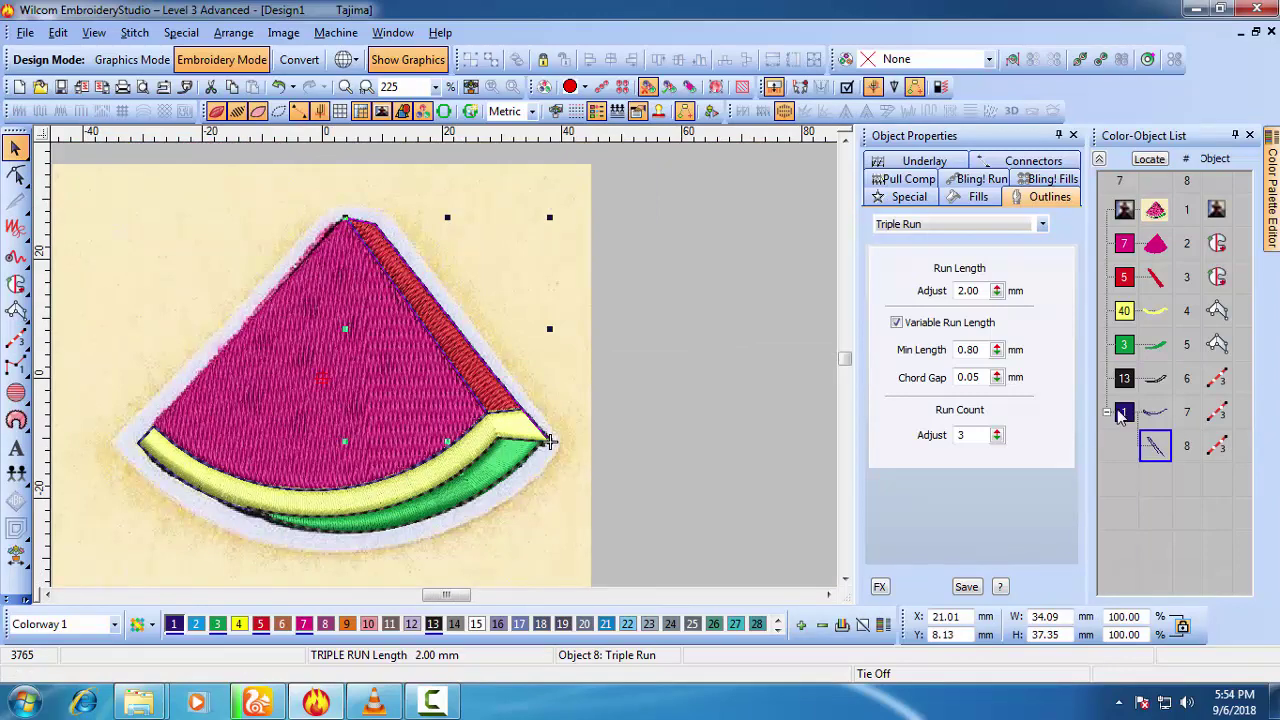
{"action": "left_click", "coordinate": [1121, 417], "text": "ctrl"}
{"action": "left_click", "coordinate": [433, 624]}
{"action": "key", "text": "Escape"}
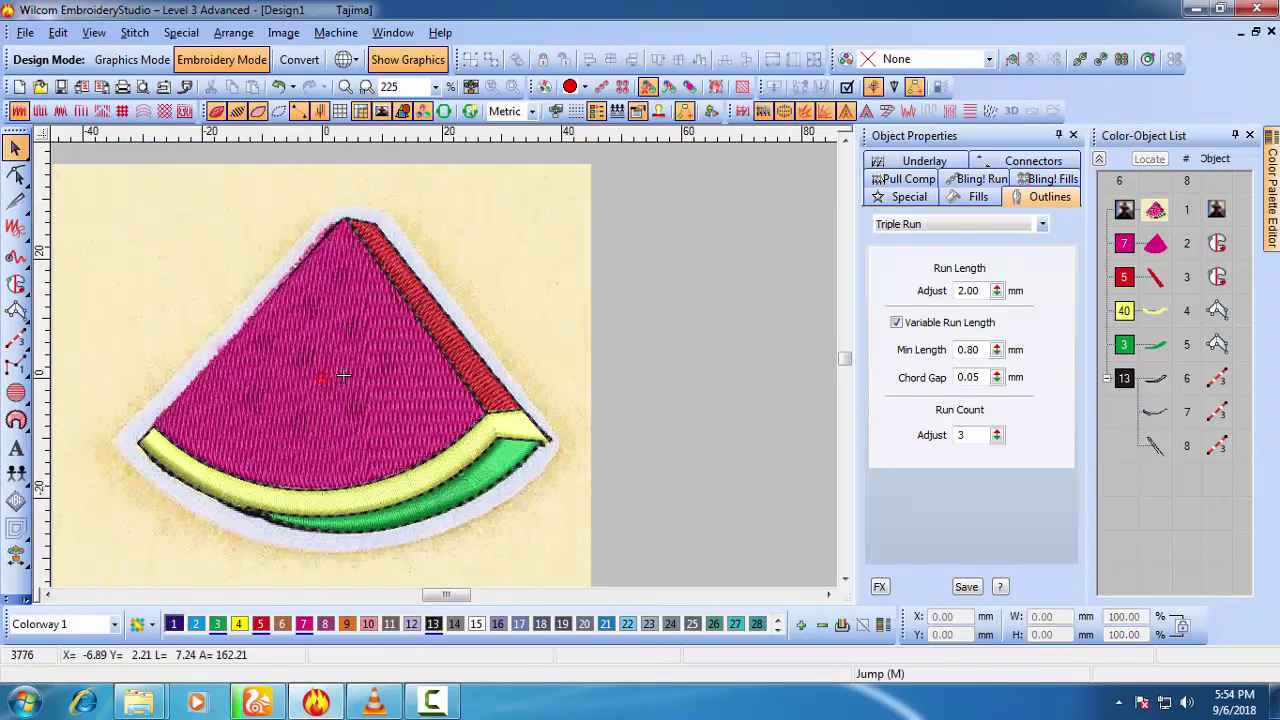
Step: Trace a triple run down the pink flesh's left edge from the slice's peak to the rind's left corner
{"action": "left_click", "coordinate": [16, 338]}
{"action": "scroll", "coordinate": [458, 322], "scroll_direction": "up", "scroll_amount": 2}
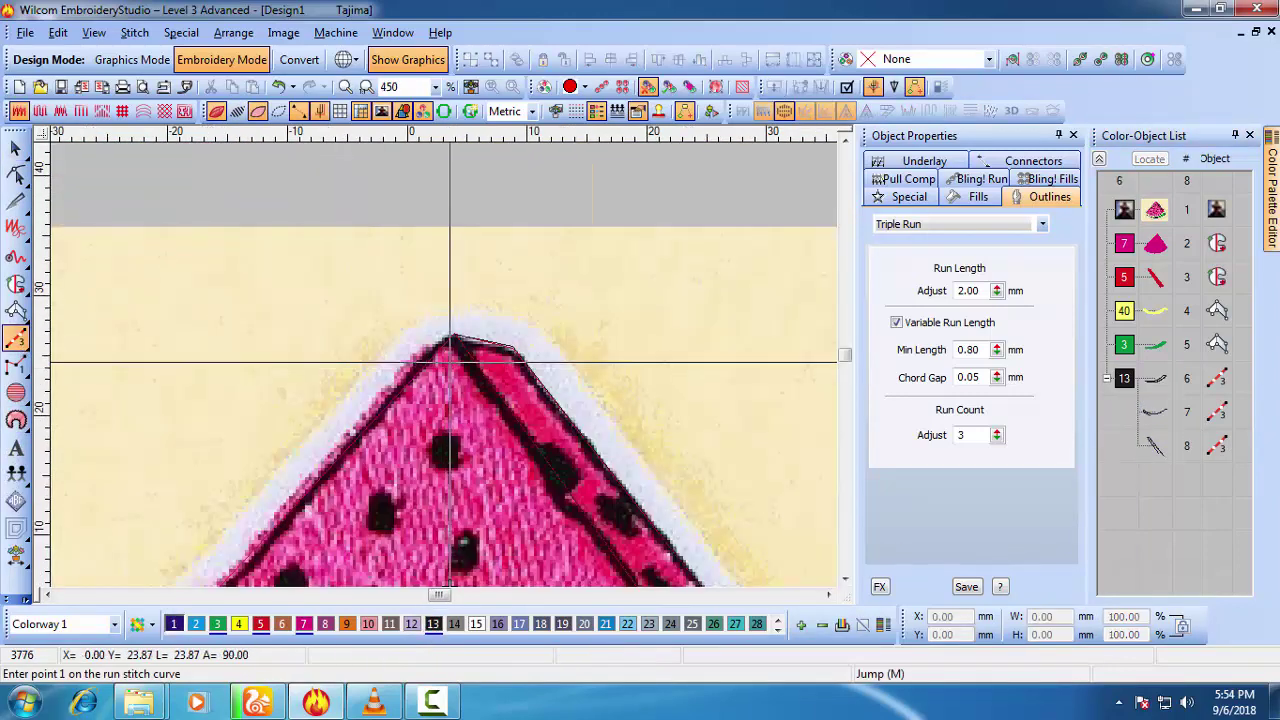
{"action": "left_click", "coordinate": [462, 307]}
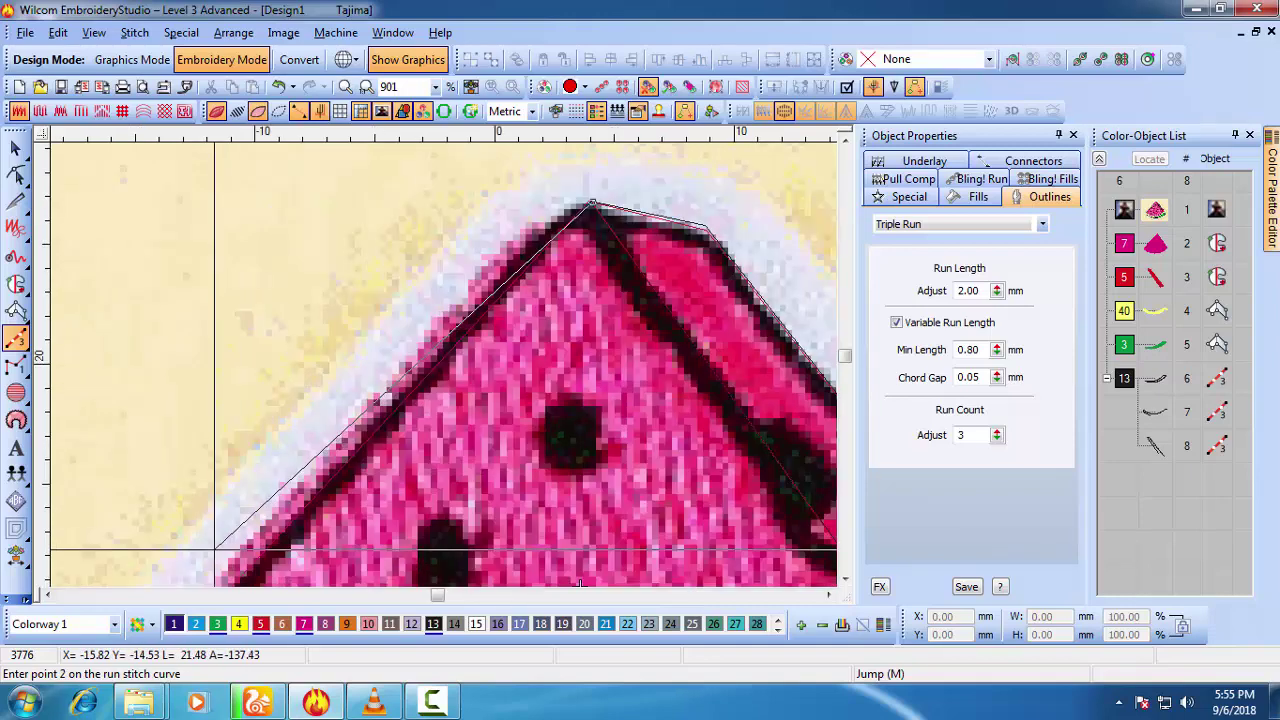
{"action": "scroll", "coordinate": [421, 412], "scroll_direction": "down", "scroll_amount": 1}
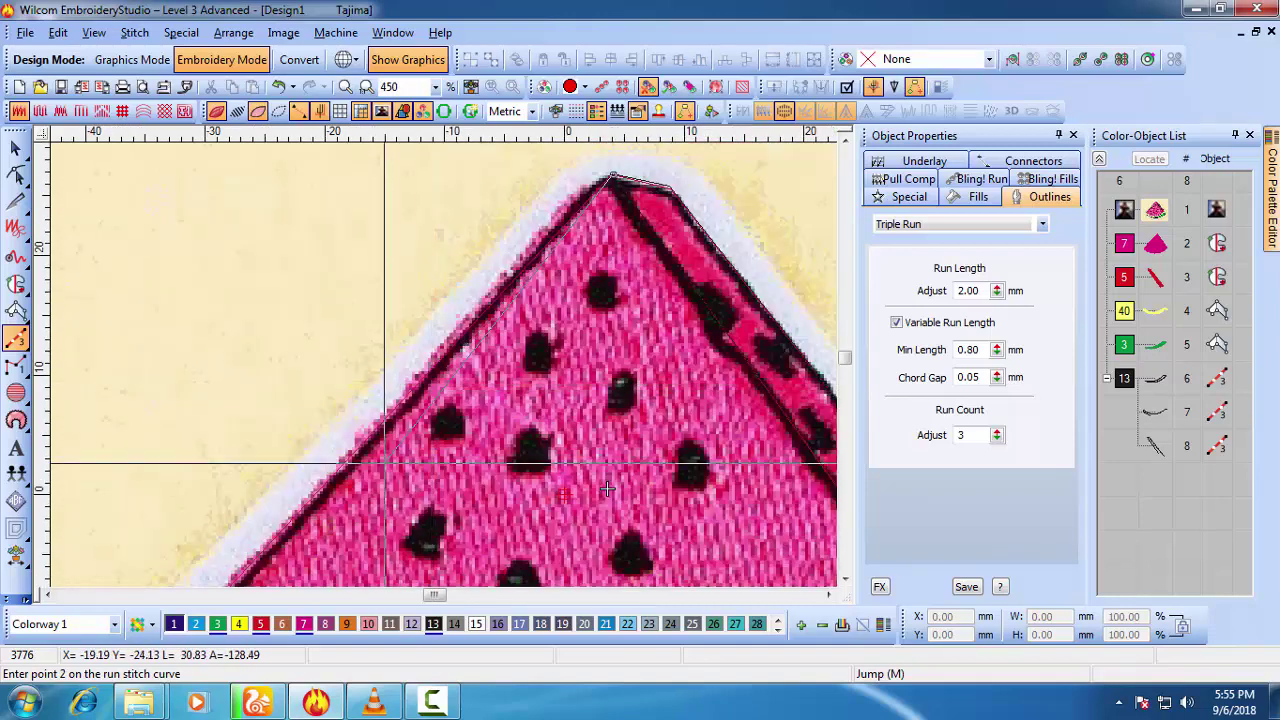
{"action": "scroll", "coordinate": [427, 382], "scroll_direction": "down", "scroll_amount": 1}
{"action": "scroll", "coordinate": [376, 421], "scroll_direction": "up", "scroll_amount": 2}
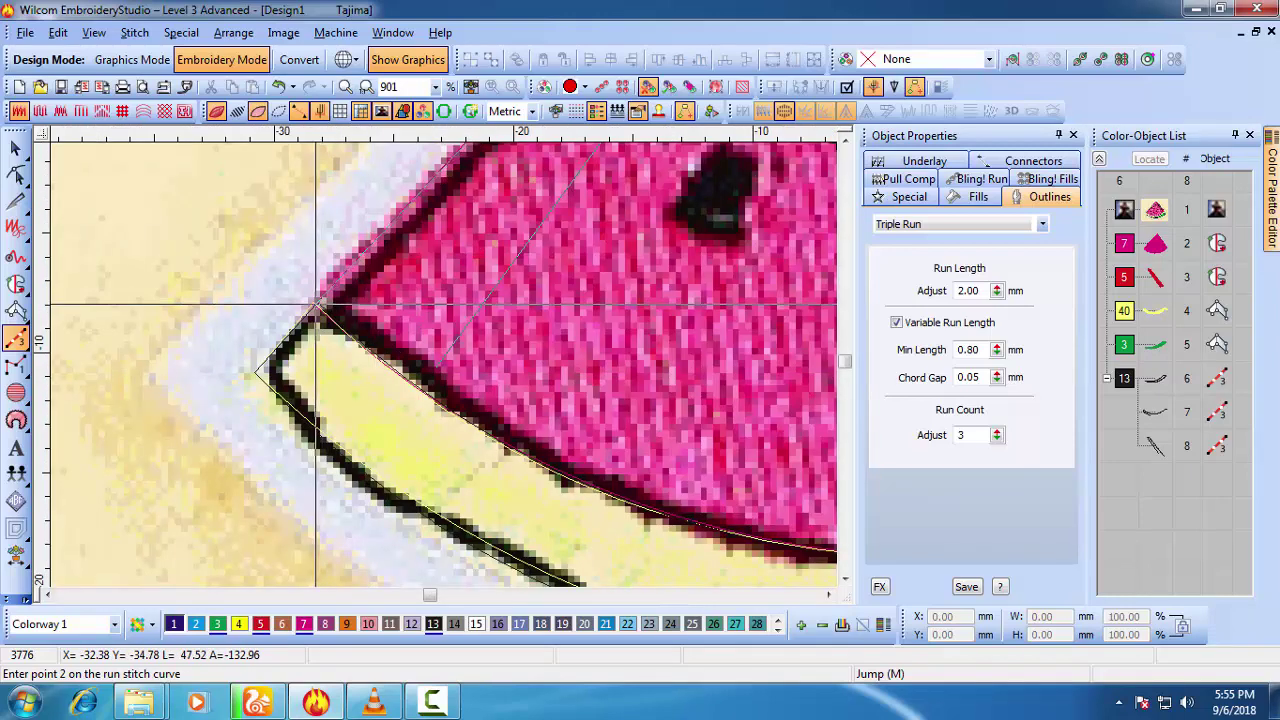
{"action": "left_click", "coordinate": [316, 303]}
{"action": "key", "text": "Return"}
{"action": "key", "text": "s"}
Step: Change the left flesh-edge outline to black, colour 13, and deselect it
{"action": "left_click", "coordinate": [16, 149]}
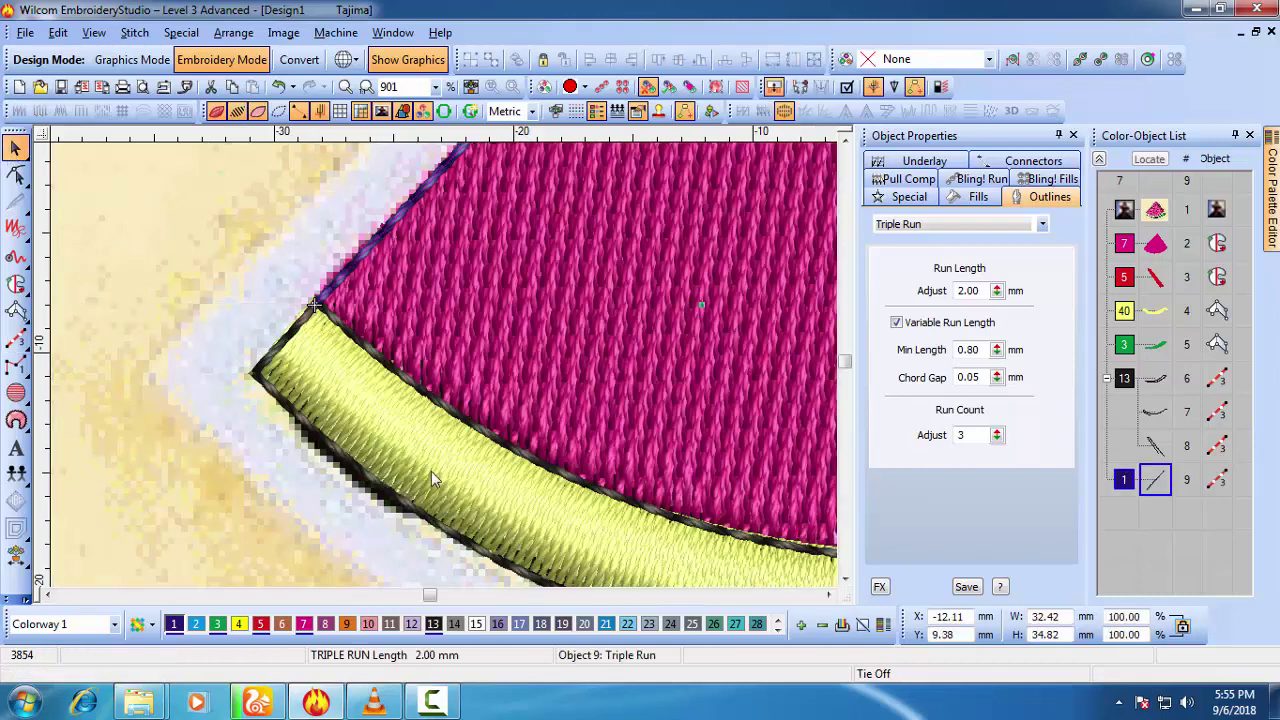
{"action": "scroll", "coordinate": [450, 529], "scroll_direction": "down", "scroll_amount": 1}
{"action": "left_click", "coordinate": [436, 620]}
{"action": "scroll", "coordinate": [600, 435], "scroll_direction": "down", "scroll_amount": 1}
{"action": "key", "text": "Escape"}
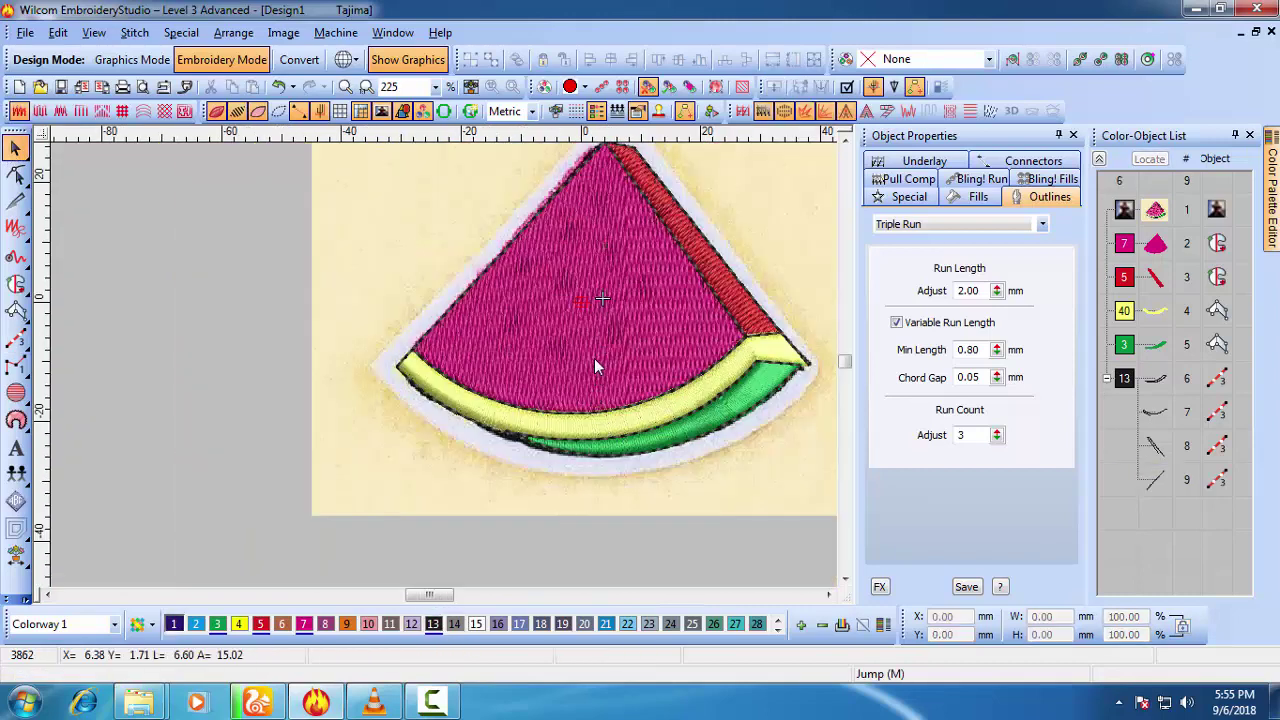
Step: Turn off variable run length for all black outlines and set run length to 3 mm and run count to 13
{"action": "key", "text": "s"}
{"action": "key", "text": "s"}
{"action": "left_click", "coordinate": [1124, 379]}
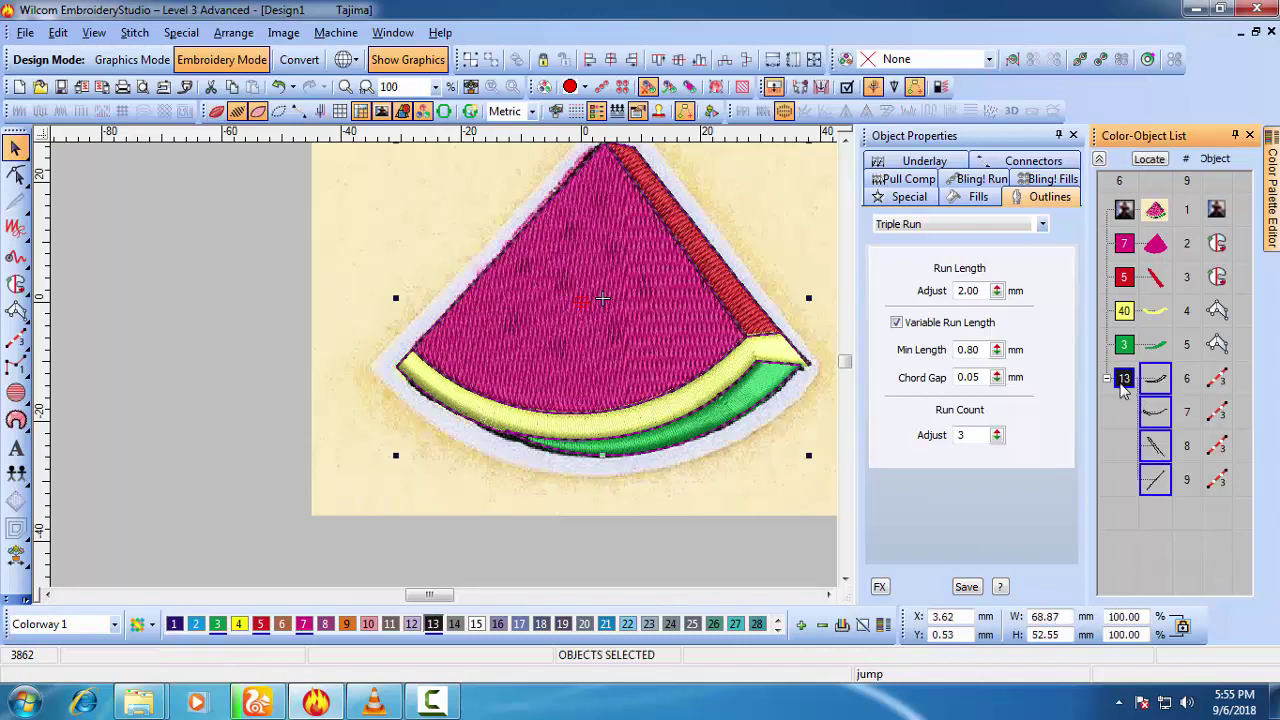
{"action": "left_click", "coordinate": [943, 224]}
{"action": "left_click", "coordinate": [943, 237]}
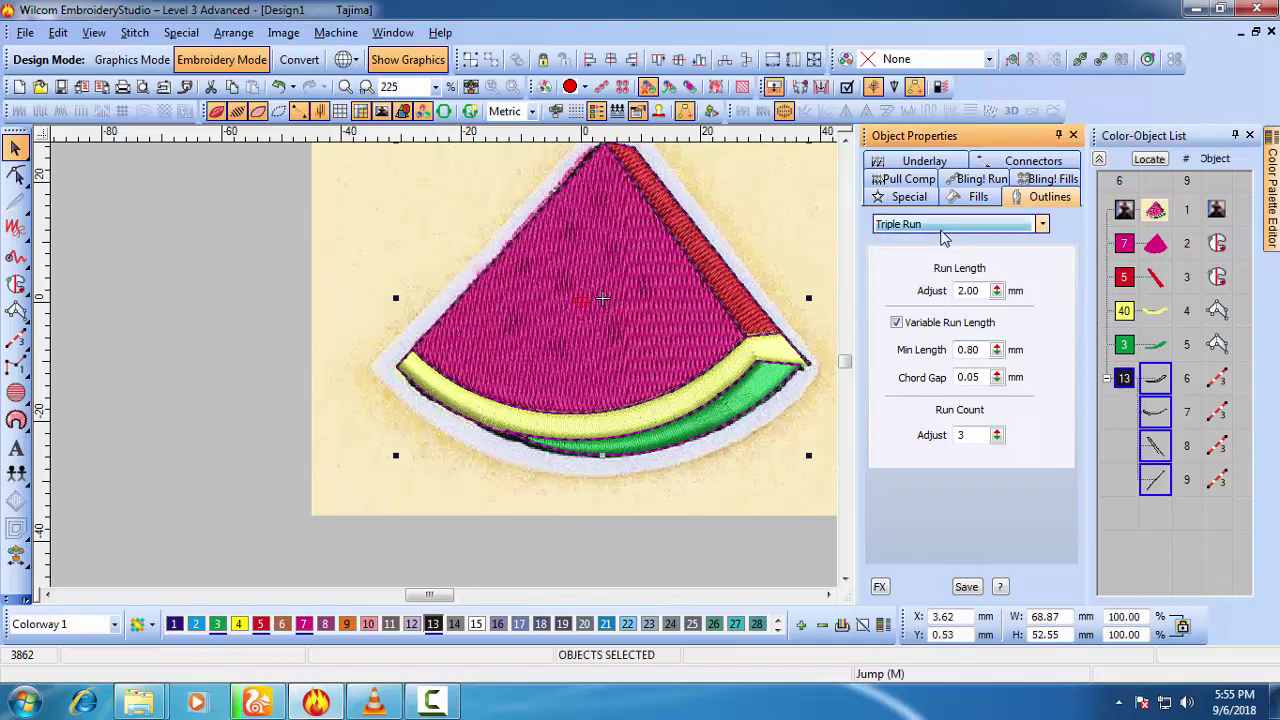
{"action": "left_click", "coordinate": [905, 322]}
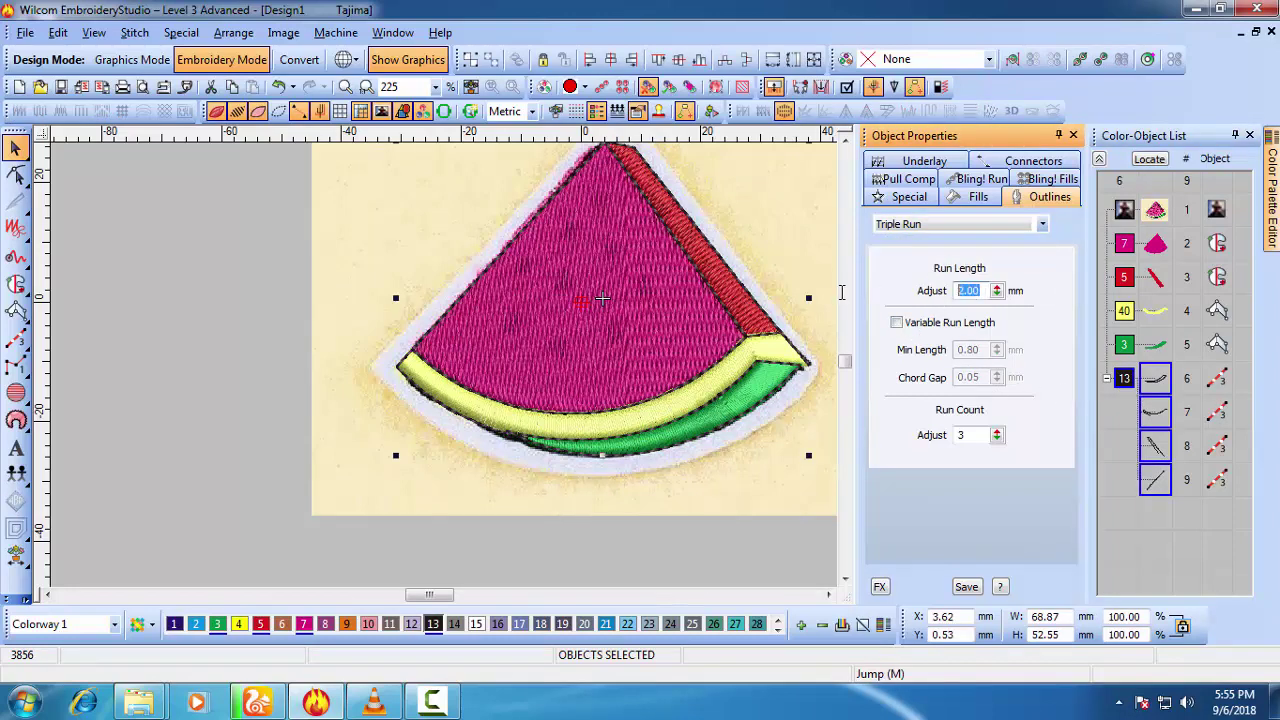
{"action": "type", "text": "3"}
{"action": "key", "text": "Return"}
{"action": "left_click", "coordinate": [987, 435]}
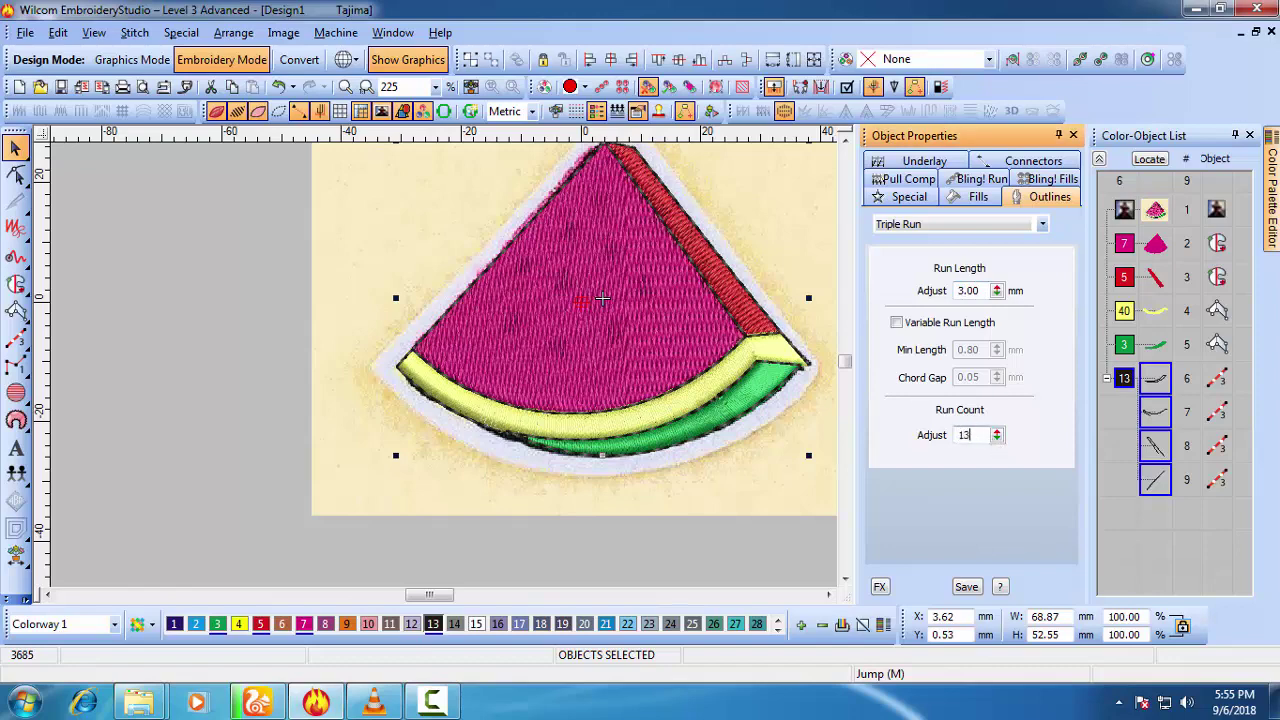
{"action": "key", "text": "Return"}
Step: Check the thickened outlines, hide the stitches, clear the selection and examine the seeds in the reference picture
{"action": "scroll", "coordinate": [706, 410], "scroll_direction": "up", "scroll_amount": 1}
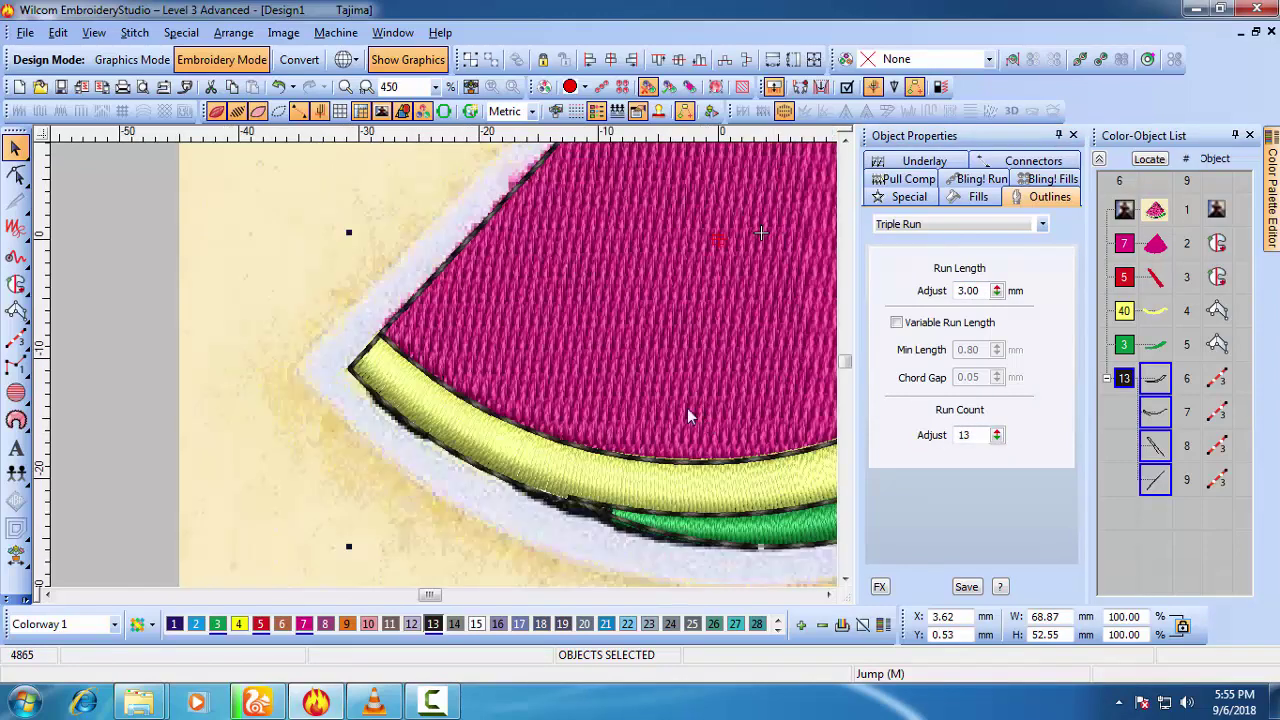
{"action": "scroll", "coordinate": [690, 414], "scroll_direction": "down", "scroll_amount": 1}
{"action": "scroll", "coordinate": [480, 556], "scroll_direction": "down", "scroll_amount": 1}
{"action": "key", "text": "s"}
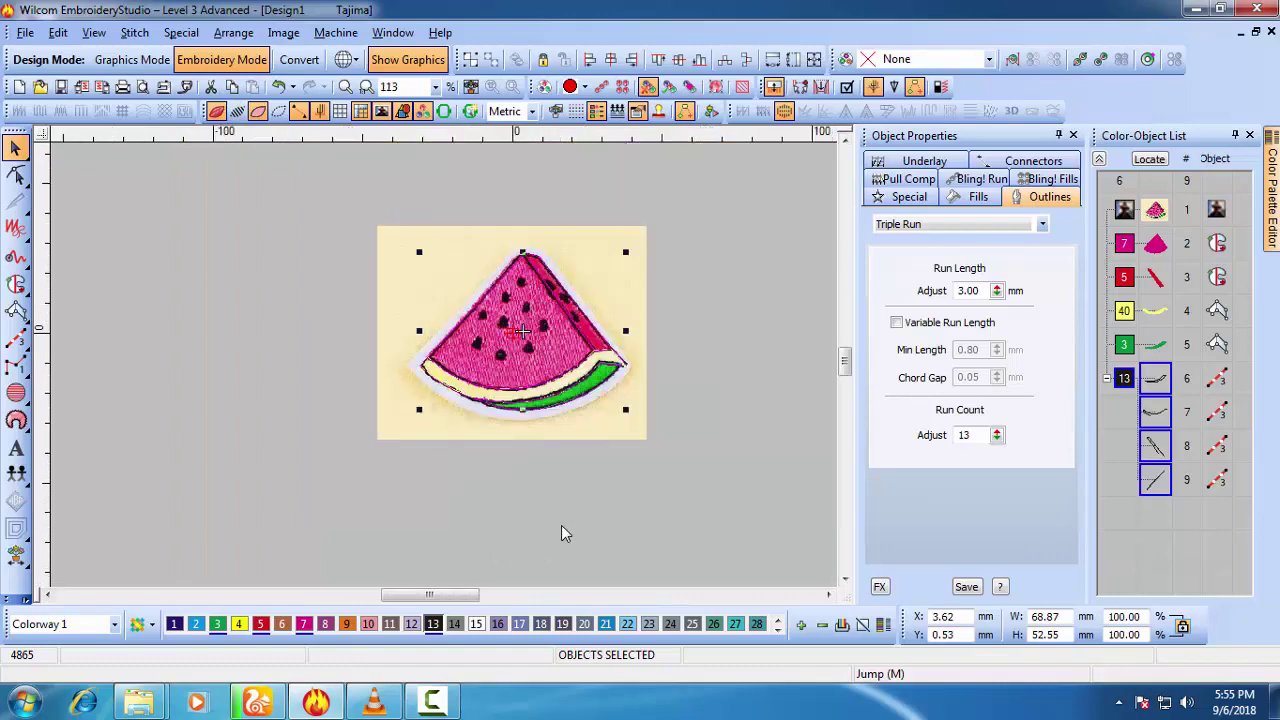
{"action": "key", "text": "s"}
{"action": "left_click", "coordinate": [537, 490]}
{"action": "scroll", "coordinate": [503, 361], "scroll_direction": "up", "scroll_amount": 2}
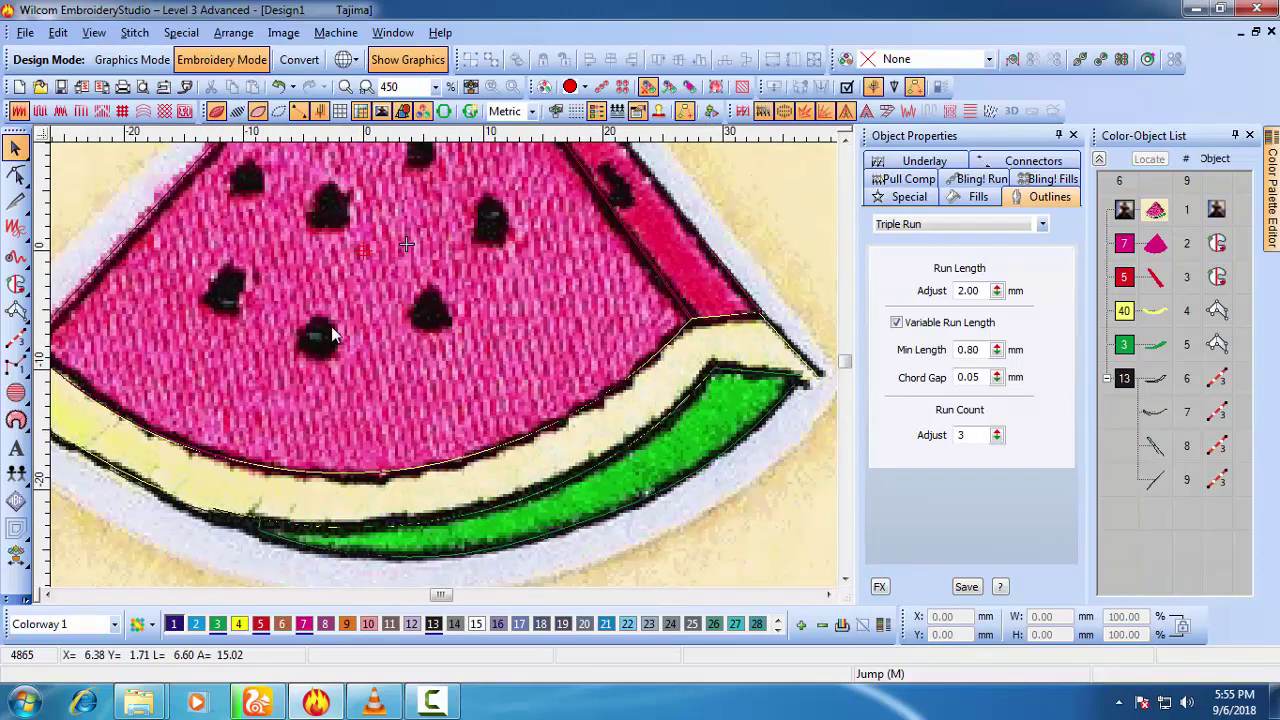
{"action": "scroll", "coordinate": [331, 326], "scroll_direction": "down", "scroll_amount": 1}
{"action": "scroll", "coordinate": [430, 362], "scroll_direction": "up", "scroll_amount": 2}
{"action": "scroll", "coordinate": [440, 366], "scroll_direction": "down", "scroll_amount": 1}
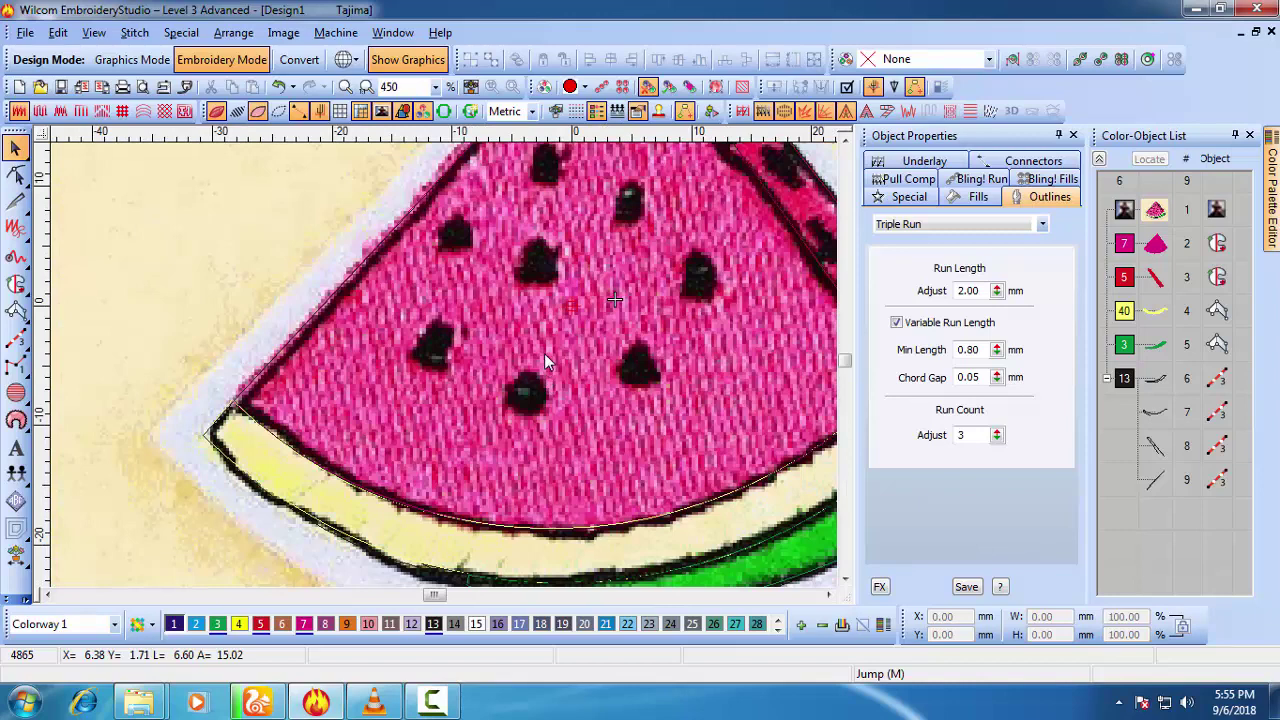
{"action": "scroll", "coordinate": [544, 361], "scroll_direction": "down", "scroll_amount": 3}
{"action": "scroll", "coordinate": [467, 361], "scroll_direction": "up", "scroll_amount": 5}
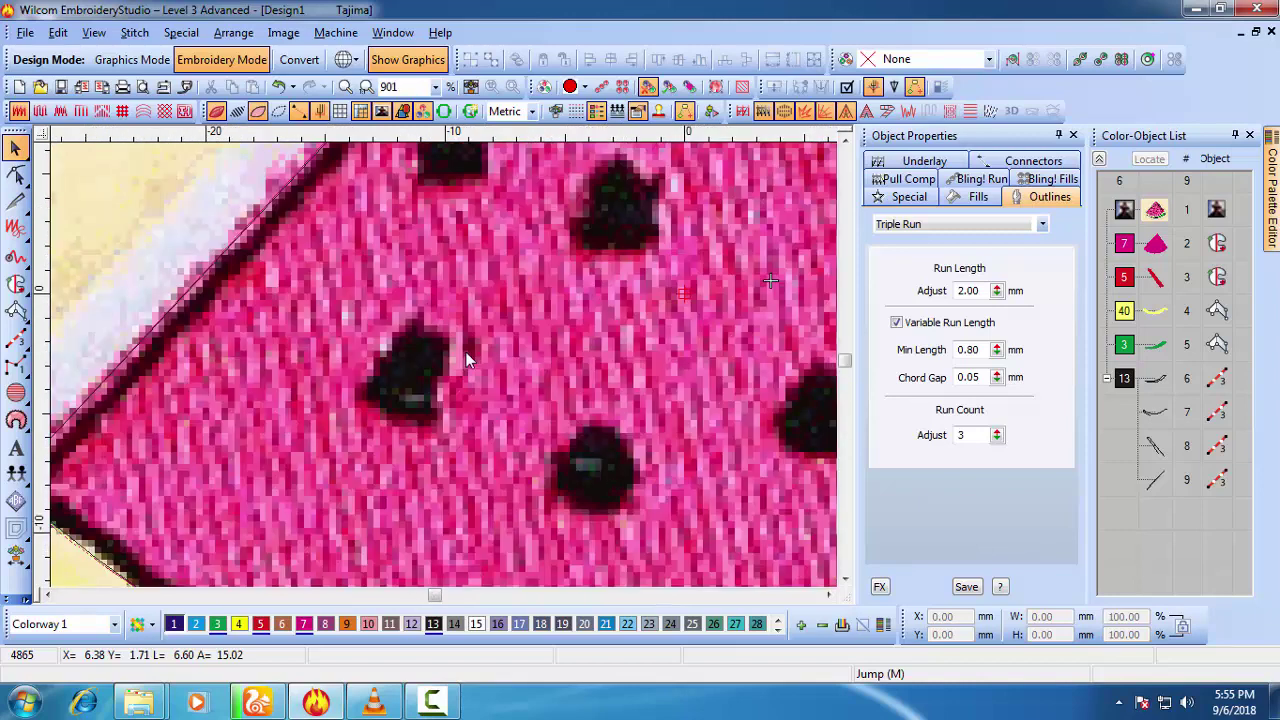
Step: Digitize the flesh's lower-left seed as a teardrop Complex Fill about 4.3 by 5 mm and colour it black, colour 13
{"action": "left_click", "coordinate": [24, 284]}
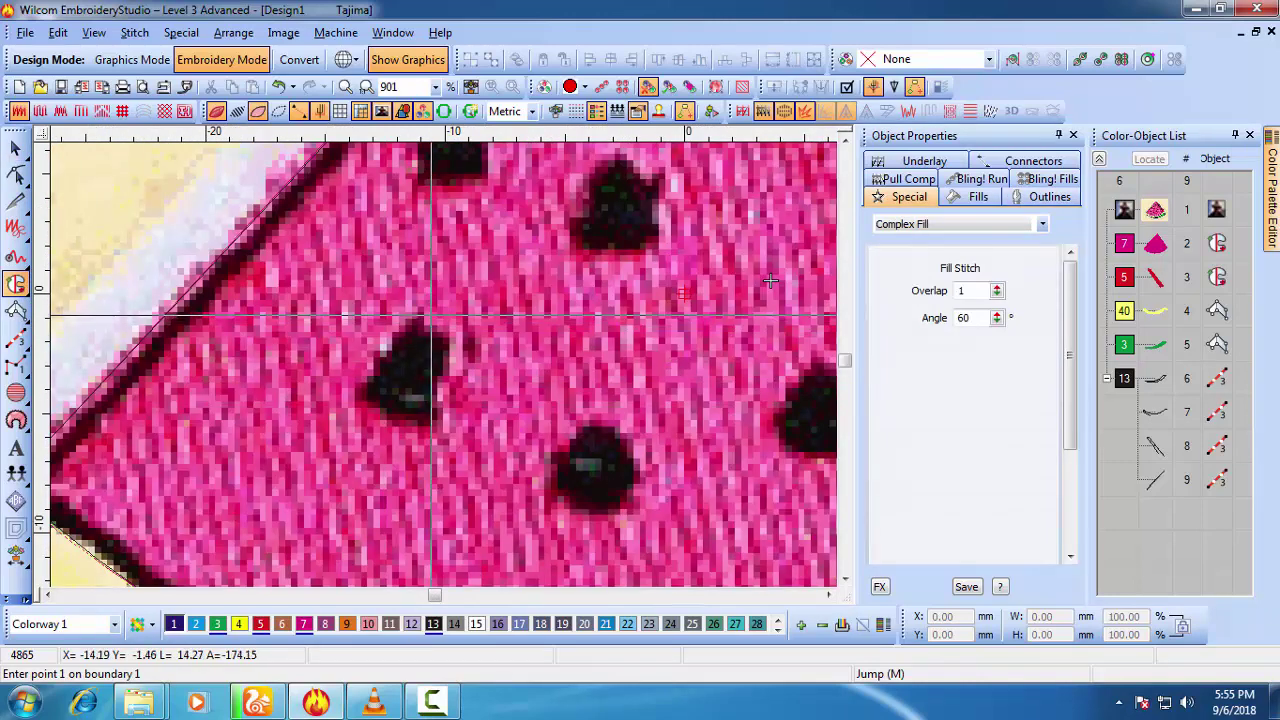
{"action": "right_click", "coordinate": [432, 317]}
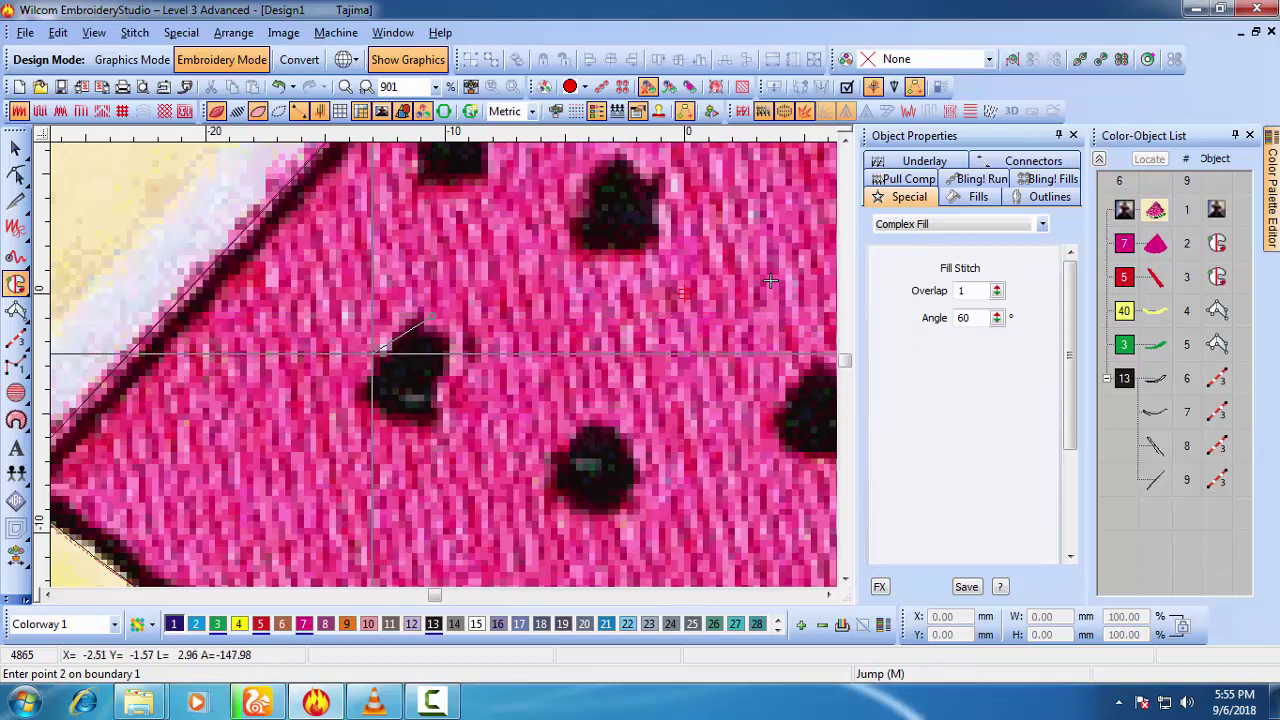
{"action": "right_click", "coordinate": [369, 353]}
{"action": "right_click", "coordinate": [355, 402]}
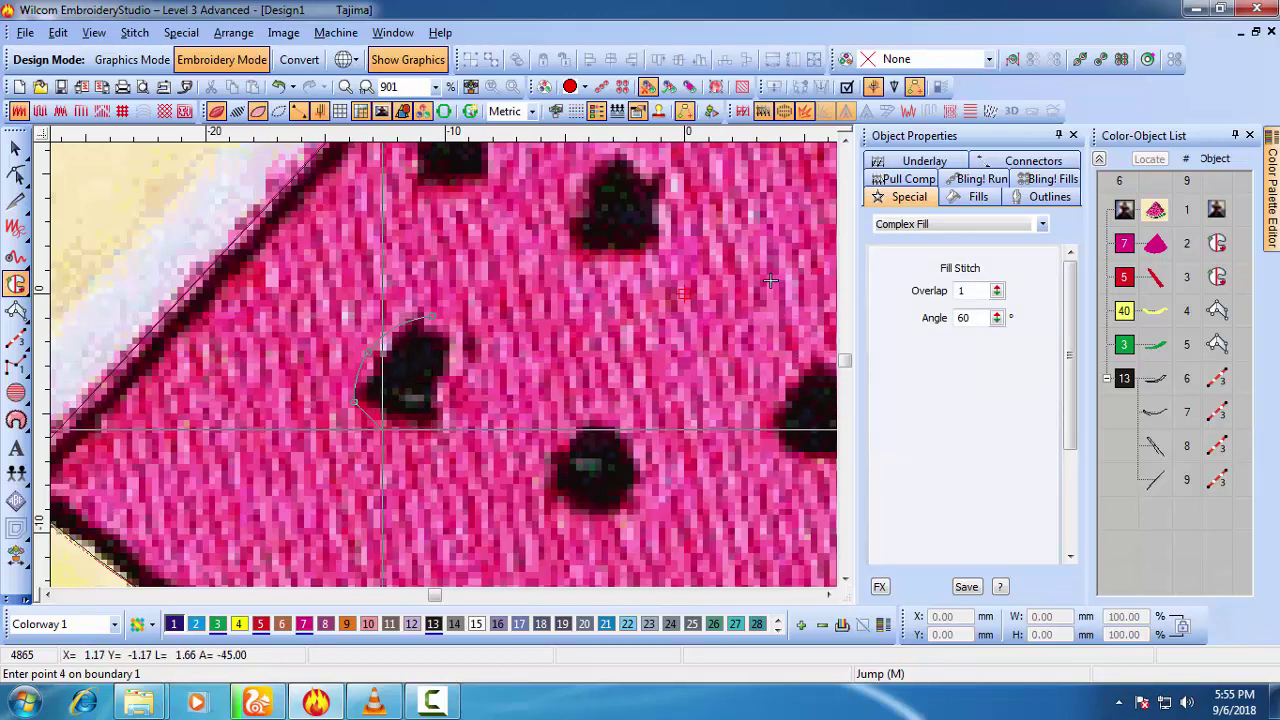
{"action": "left_click", "coordinate": [385, 431]}
{"action": "left_click", "coordinate": [431, 430]}
{"action": "left_click", "coordinate": [453, 389]}
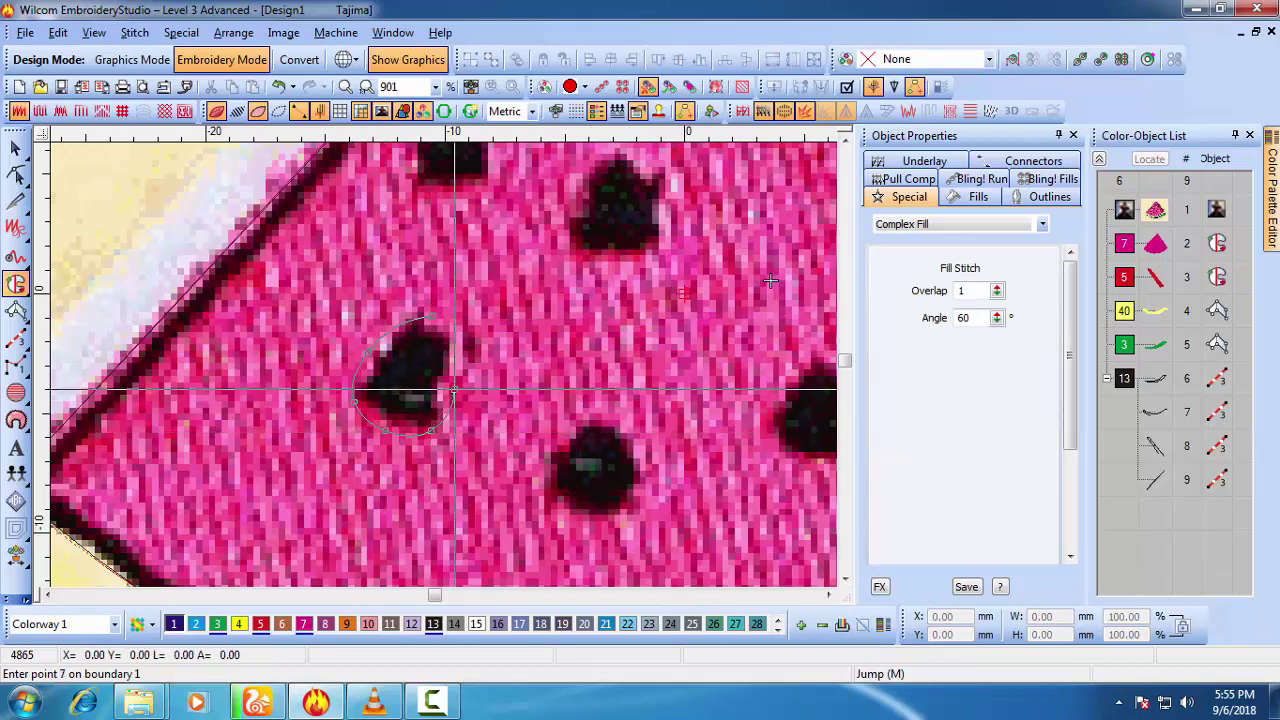
{"action": "left_click", "coordinate": [435, 320]}
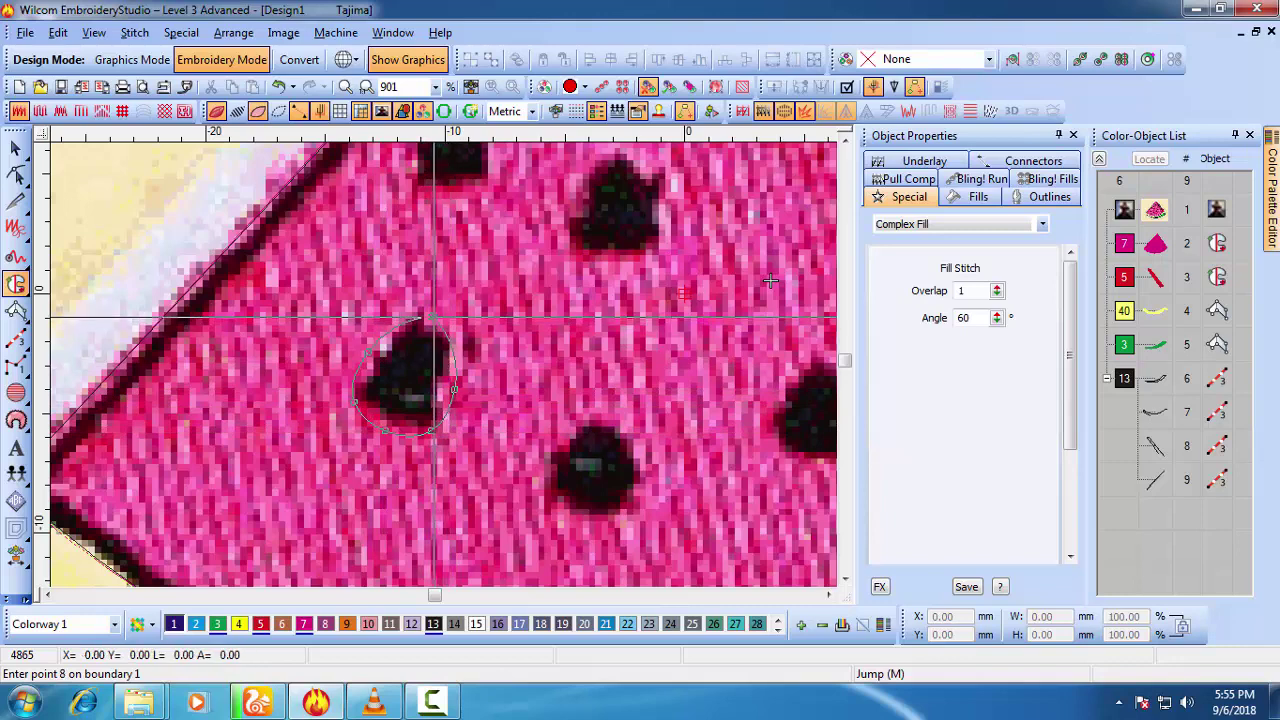
{"action": "key", "text": "Return"}
{"action": "key", "text": "Return"}
{"action": "key", "text": "Escape"}
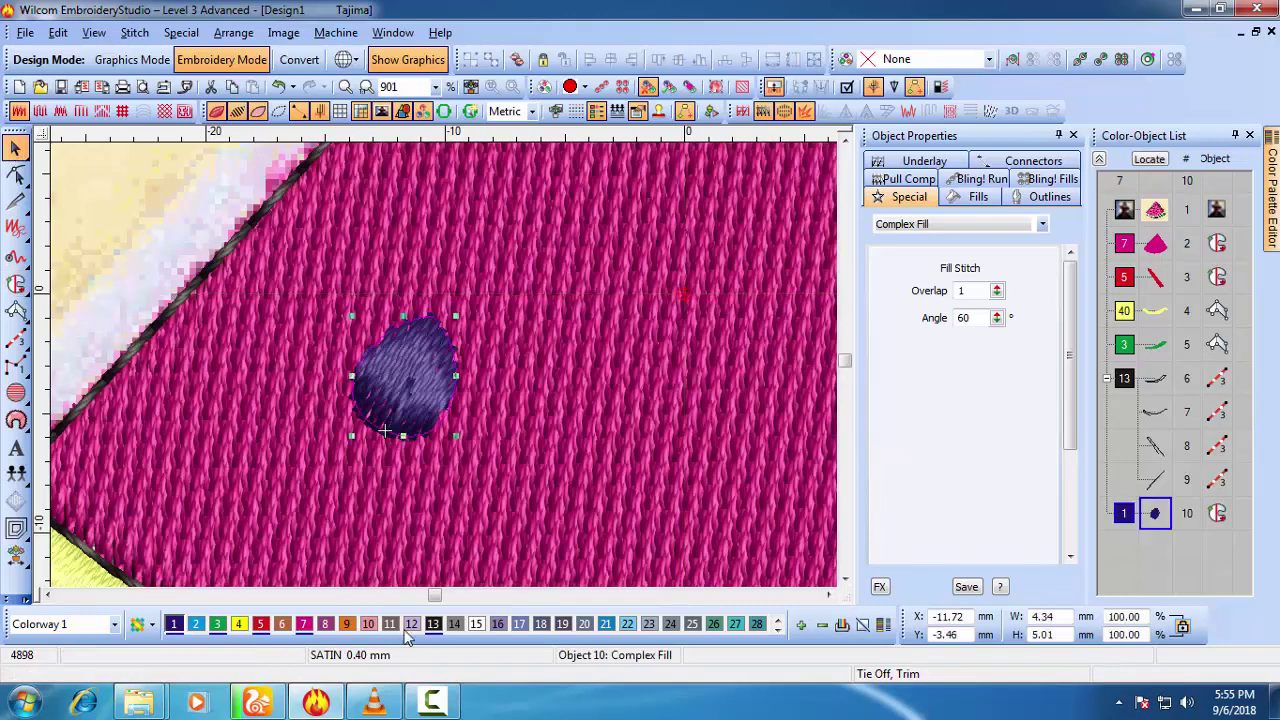
{"action": "left_click", "coordinate": [433, 624]}
Step: Turn the seed's stitch angle to 163° and refine its outline with an extra control point near the tip
{"action": "key", "text": "h"}
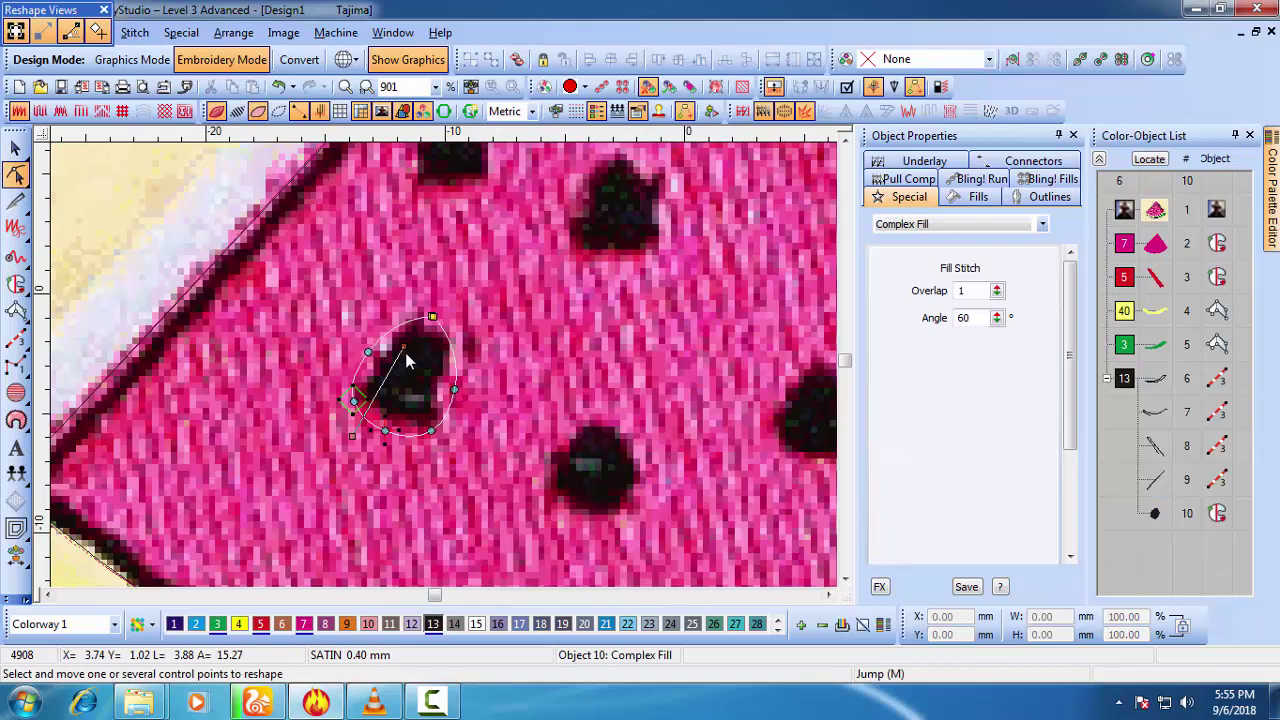
{"action": "left_click_drag", "start_coordinate": [418, 453], "coordinate": [416, 455]}
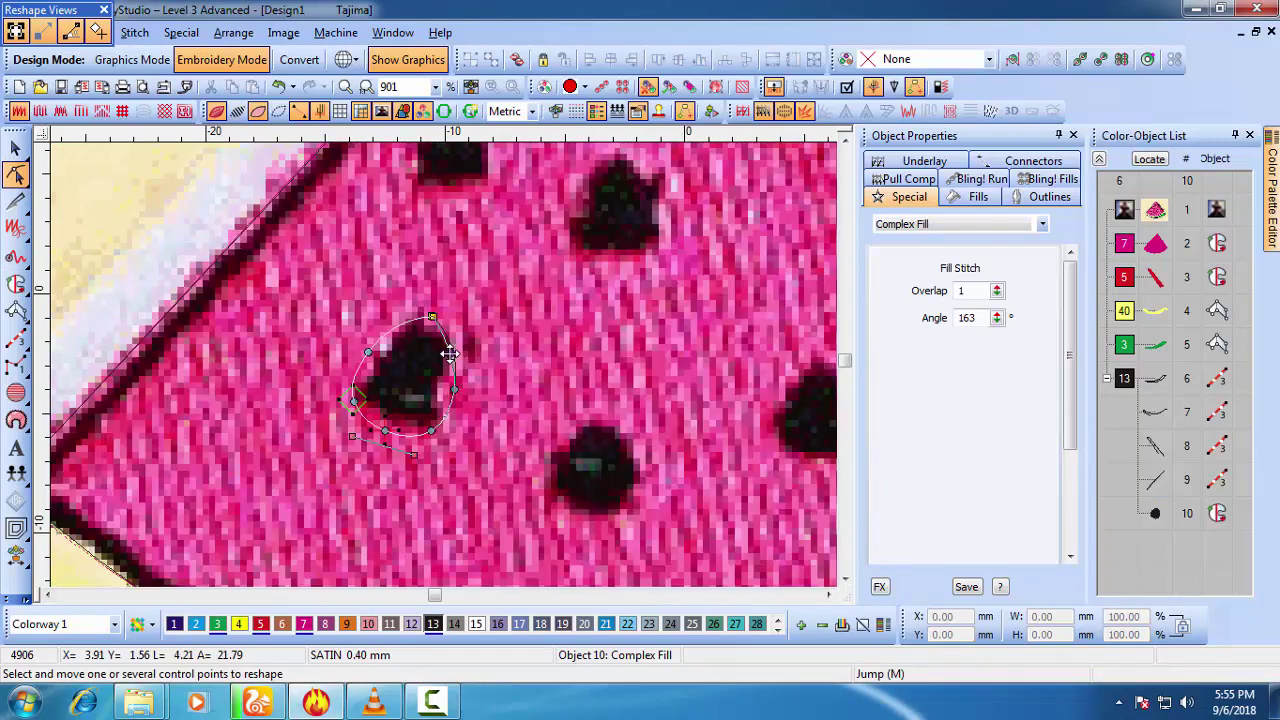
{"action": "key", "text": "s"}
{"action": "key", "text": "s"}
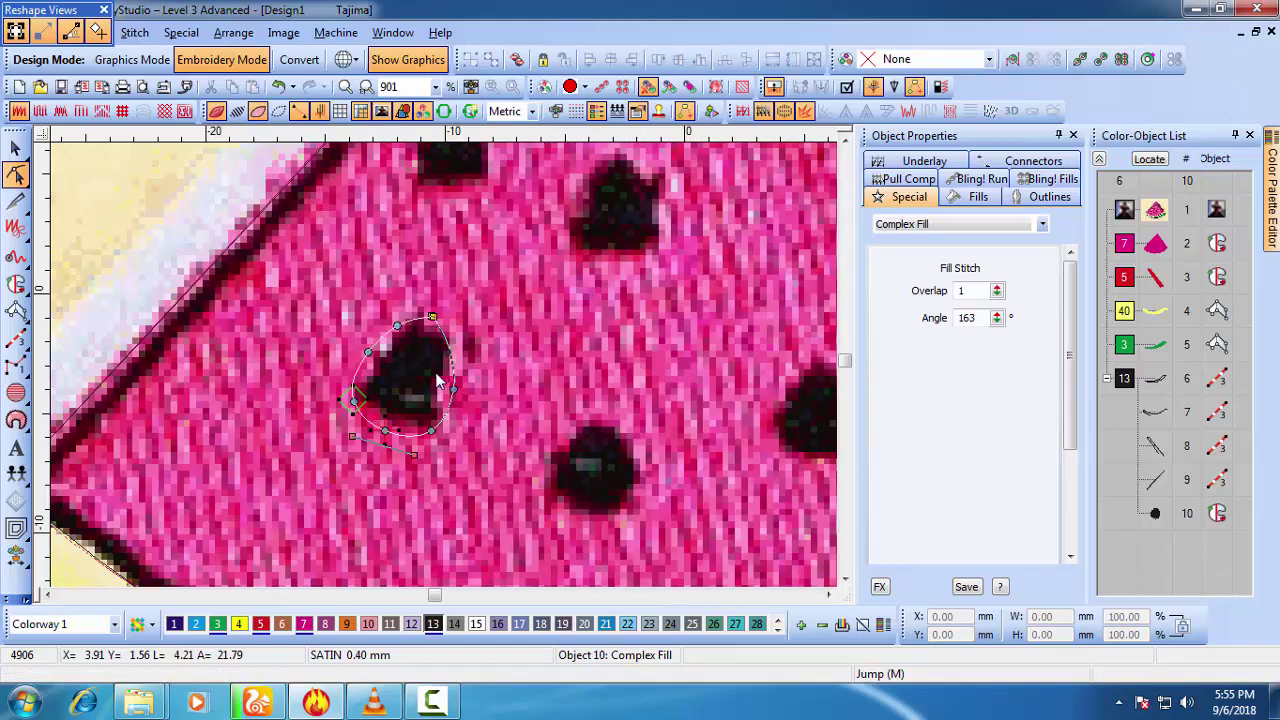
{"action": "key", "text": "s"}
{"action": "key", "text": "shift+z"}
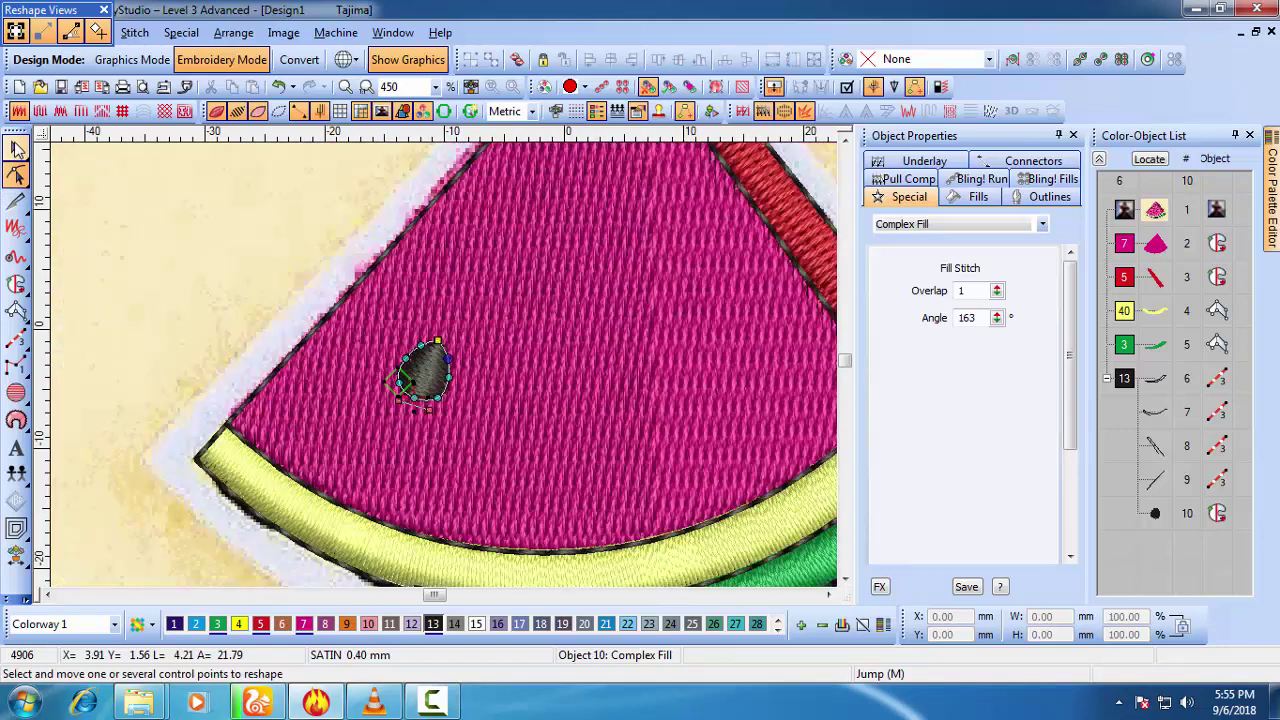
{"action": "key", "text": "Escape"}
{"action": "key", "text": "Escape"}
Step: Duplicate the black seed fill and undo the accidental shift of the reference picture
{"action": "key", "text": "s"}
{"action": "left_click", "coordinate": [419, 378]}
{"action": "key", "text": "s"}
{"action": "left_click", "coordinate": [422, 380]}
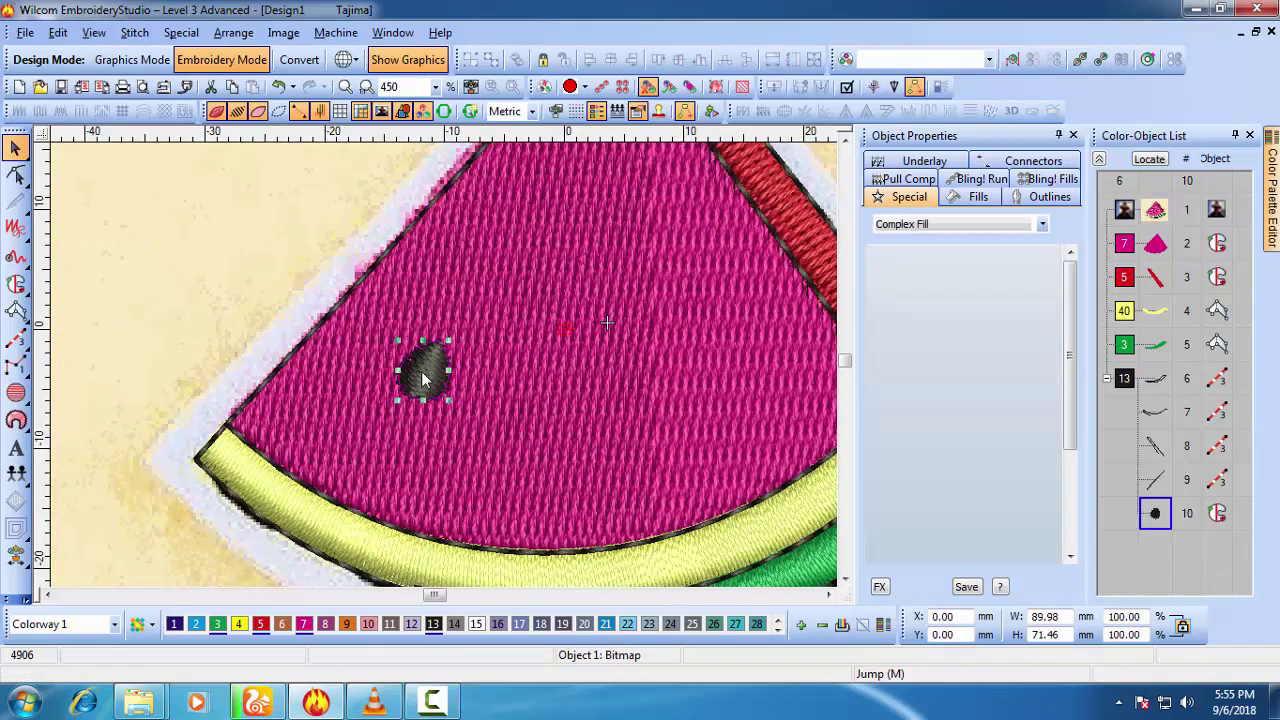
{"action": "key", "text": "s"}
{"action": "key", "text": "ctrl+d"}
{"action": "left_click_drag", "start_coordinate": [418, 373], "coordinate": [506, 425]}
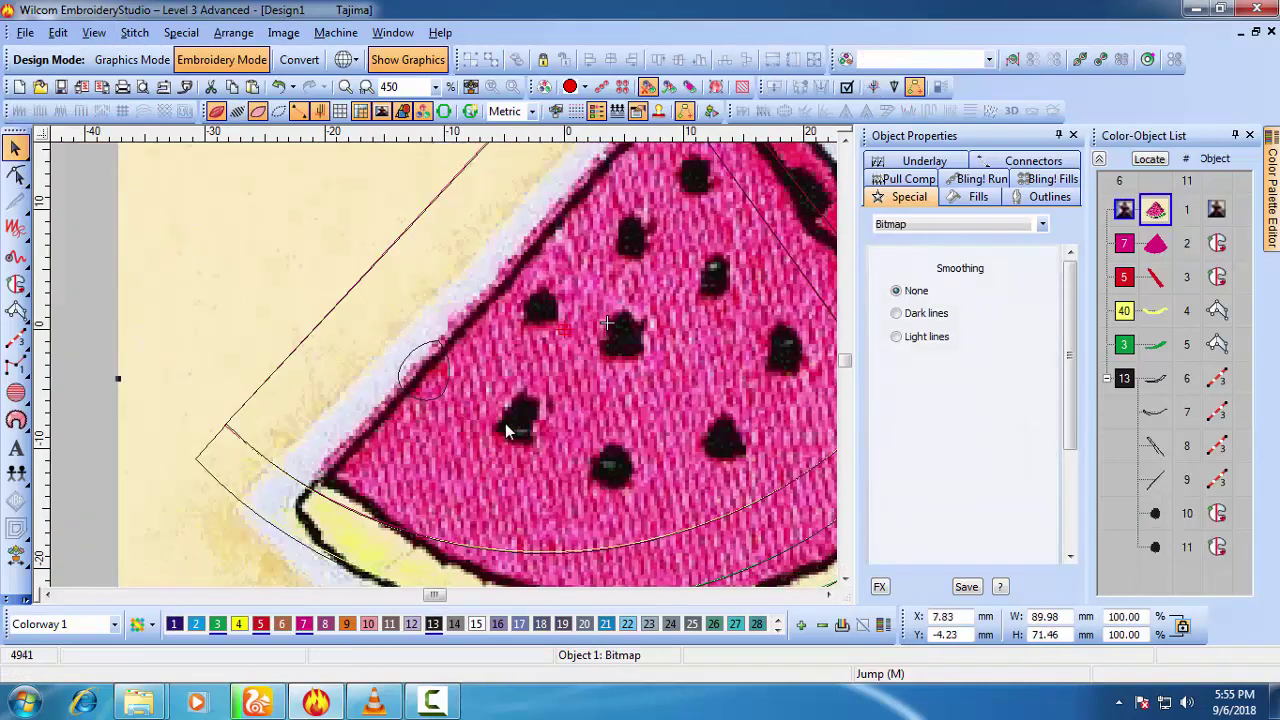
{"action": "key", "text": "ctrl+z"}
{"action": "key", "text": "Escape"}
Step: Try to move the duplicated seed onto the neighbouring seed to its right
{"action": "key", "text": "s"}
{"action": "left_click", "coordinate": [436, 388]}
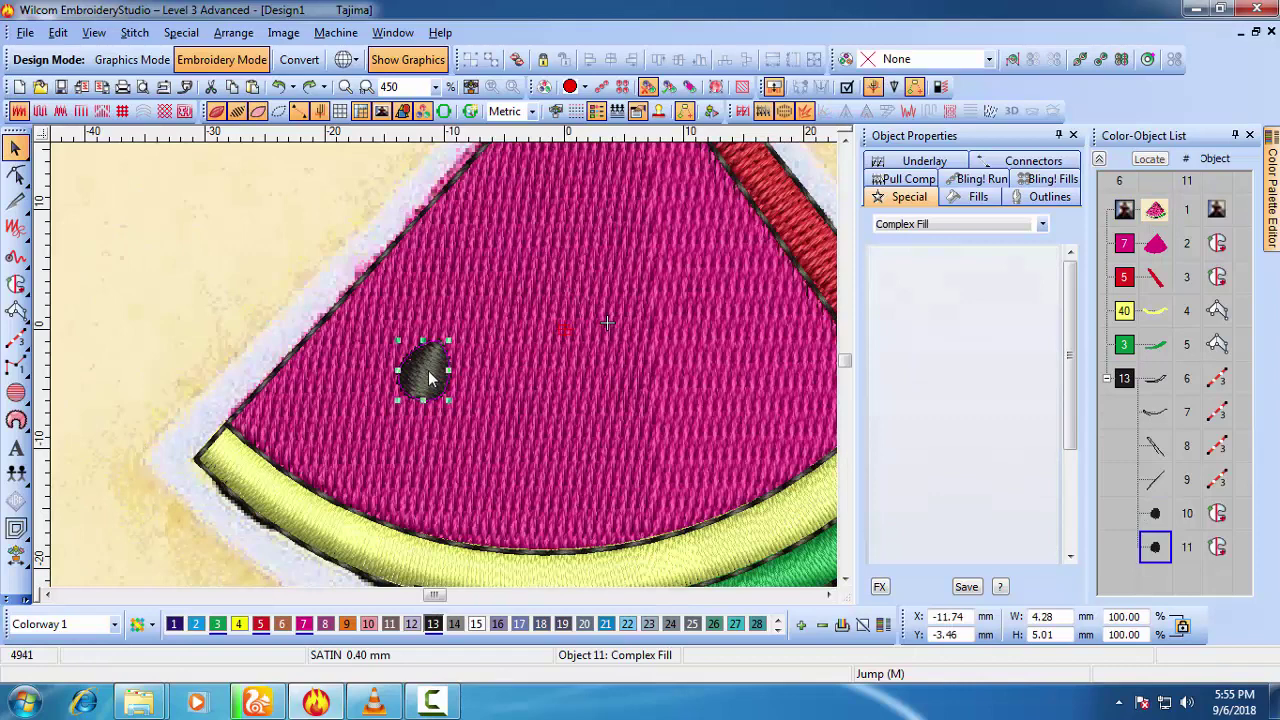
{"action": "key", "text": "t"}
{"action": "left_click", "coordinate": [504, 422]}
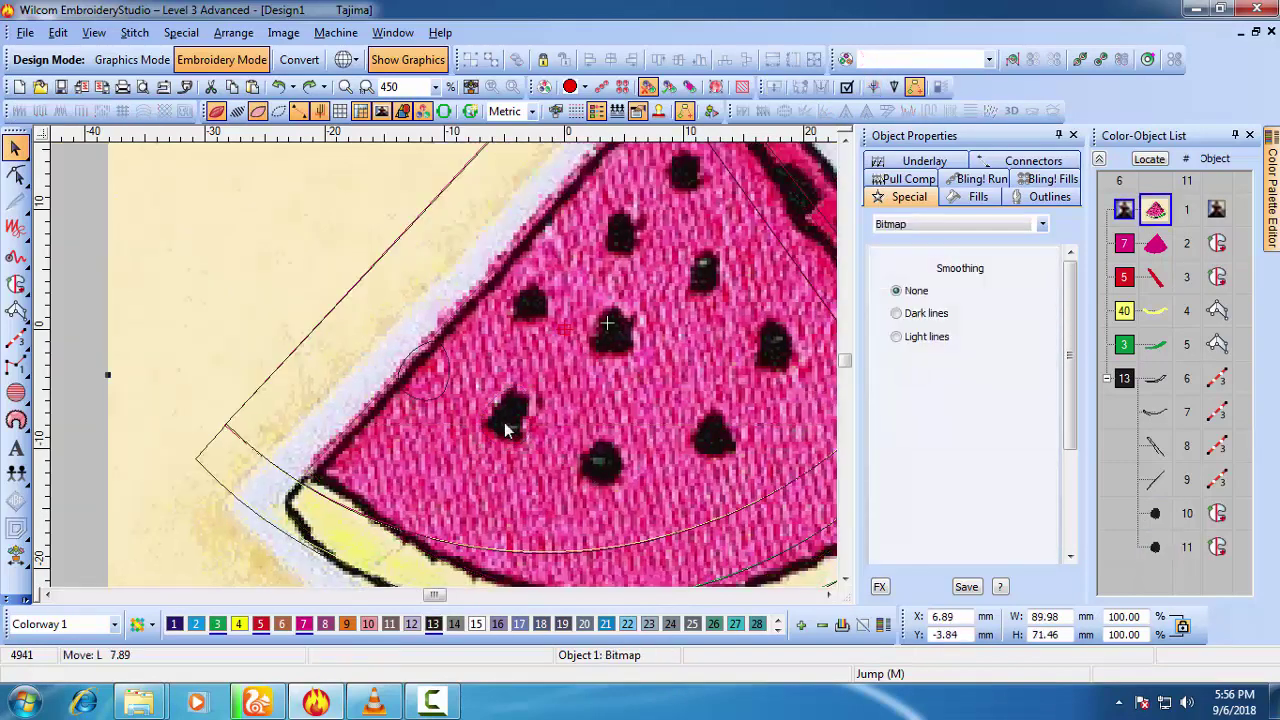
{"action": "key", "text": "t"}
Step: Move the duplicated seed fill onto the lower middle seed of the reference picture
{"action": "left_click", "coordinate": [447, 398]}
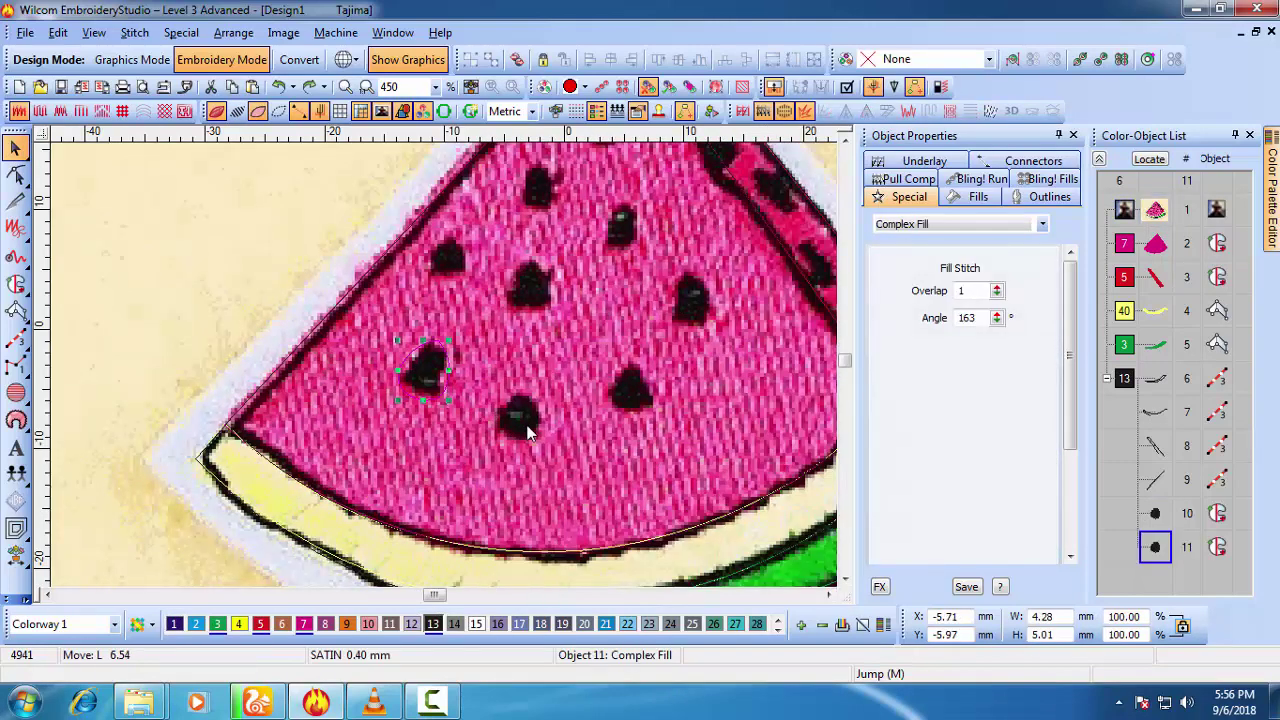
{"action": "left_click_drag", "start_coordinate": [528, 432], "coordinate": [530, 438]}
{"action": "key", "text": "t"}
{"action": "scroll", "coordinate": [446, 374], "scroll_direction": "up", "scroll_amount": 2}
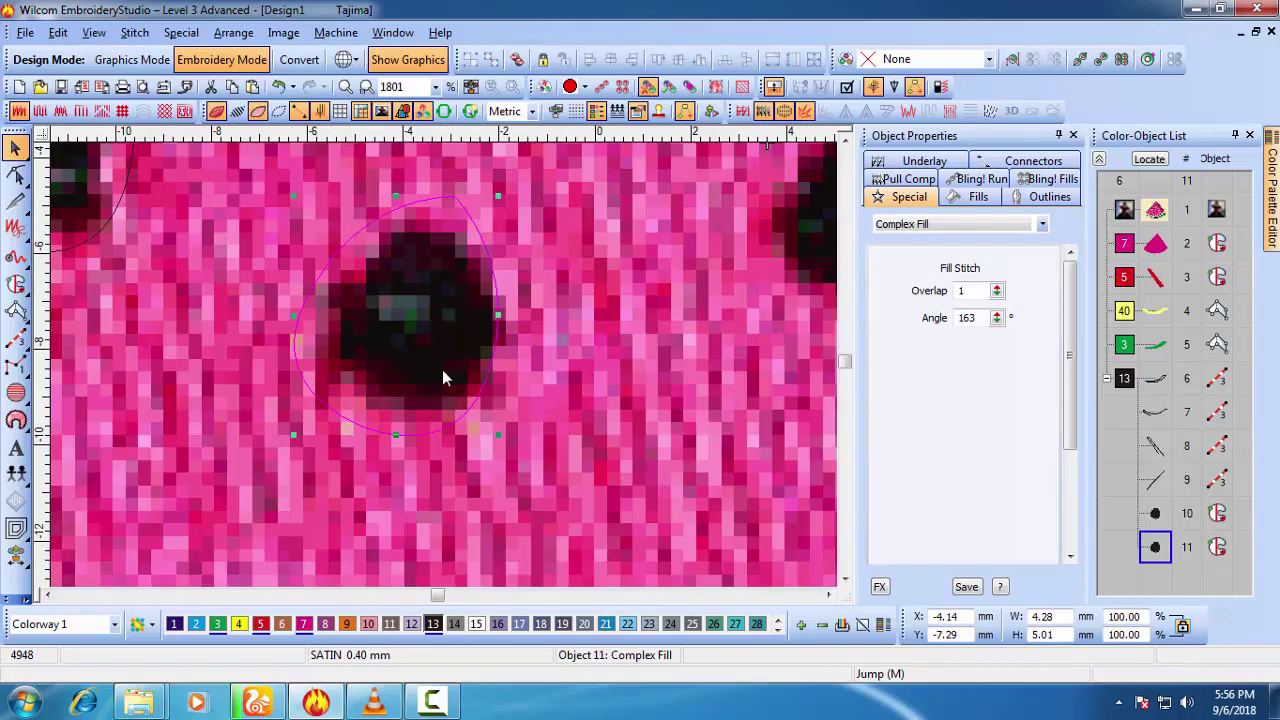
{"action": "key", "text": "t"}
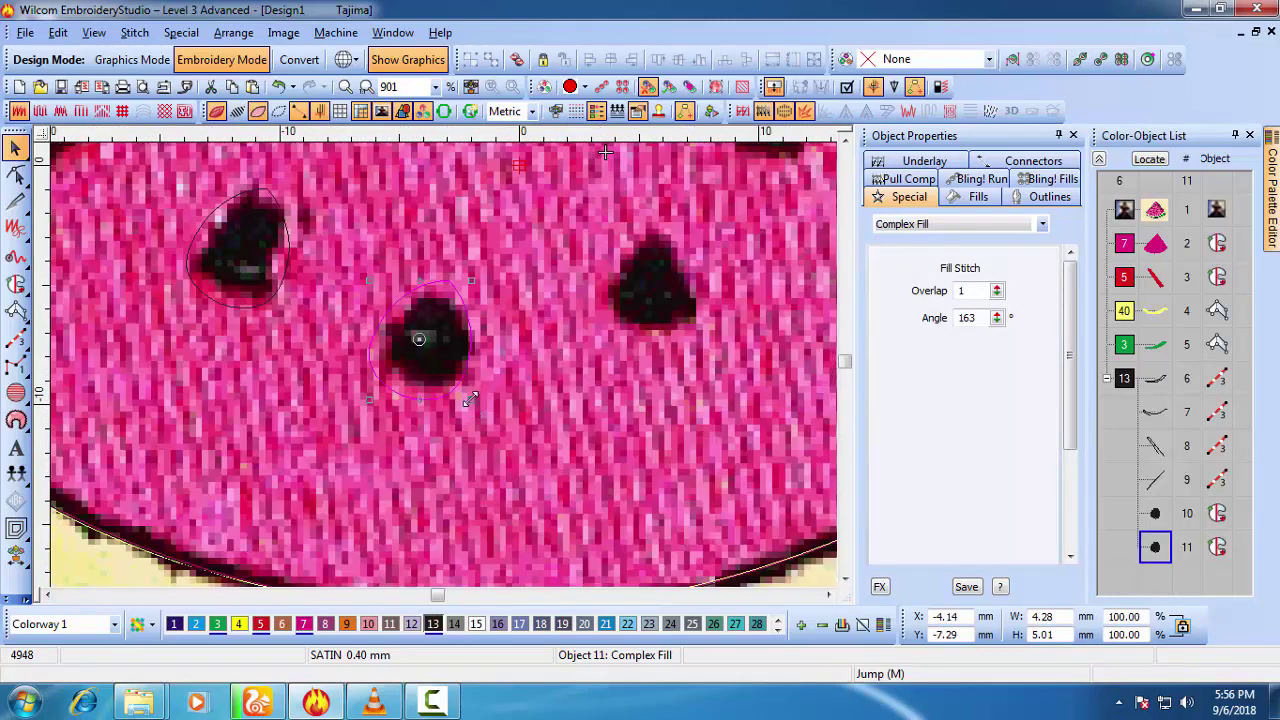
Step: Rotate the seed copy counter-clockwise to a 4° stitch angle and nudge it up and right over the pictured seed
{"action": "left_click_drag", "start_coordinate": [471, 400], "coordinate": [500, 393]}
{"action": "key", "text": "Up"}
{"action": "key", "text": "Up"}
{"action": "key", "text": "Up"}
{"action": "key", "text": "Up"}
{"action": "key", "text": "Up"}
{"action": "key", "text": "Up"}
{"action": "key", "text": "Right"}
{"action": "key", "text": "t"}
{"action": "key", "text": "t"}
Step: Duplicate the lower middle seed fill, undo the accidental moves, and reselect the copy
{"action": "key", "text": "ctrl+d"}
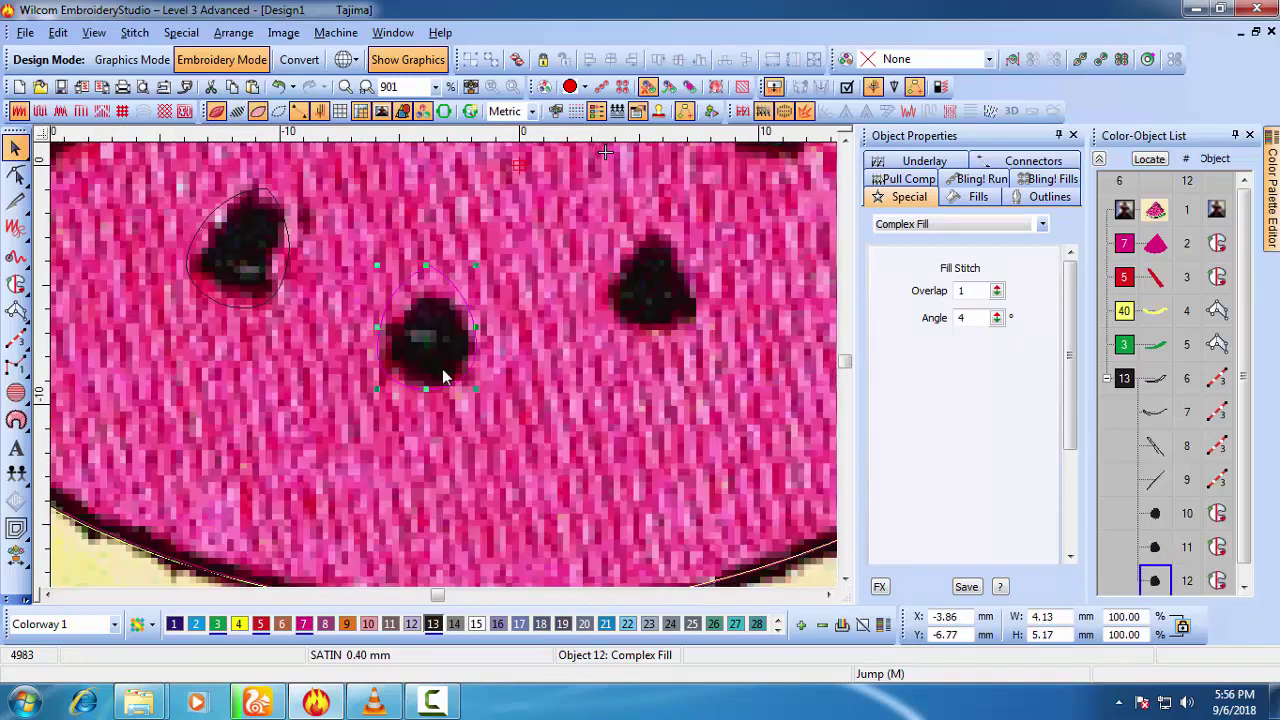
{"action": "left_click_drag", "start_coordinate": [413, 364], "coordinate": [608, 331]}
{"action": "key", "text": "ctrl+z"}
{"action": "key", "text": "Escape"}
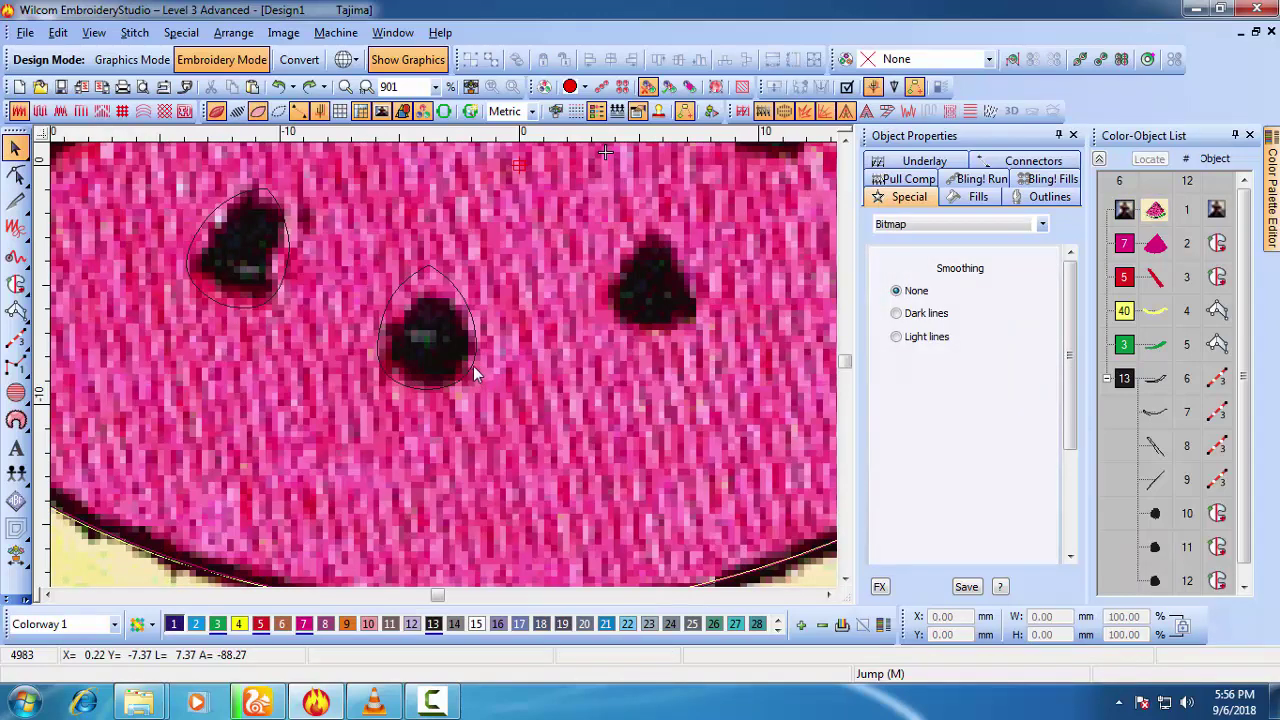
{"action": "left_click_drag", "start_coordinate": [469, 364], "coordinate": [667, 345]}
{"action": "key", "text": "ctrl+z"}
{"action": "left_click", "coordinate": [474, 365]}
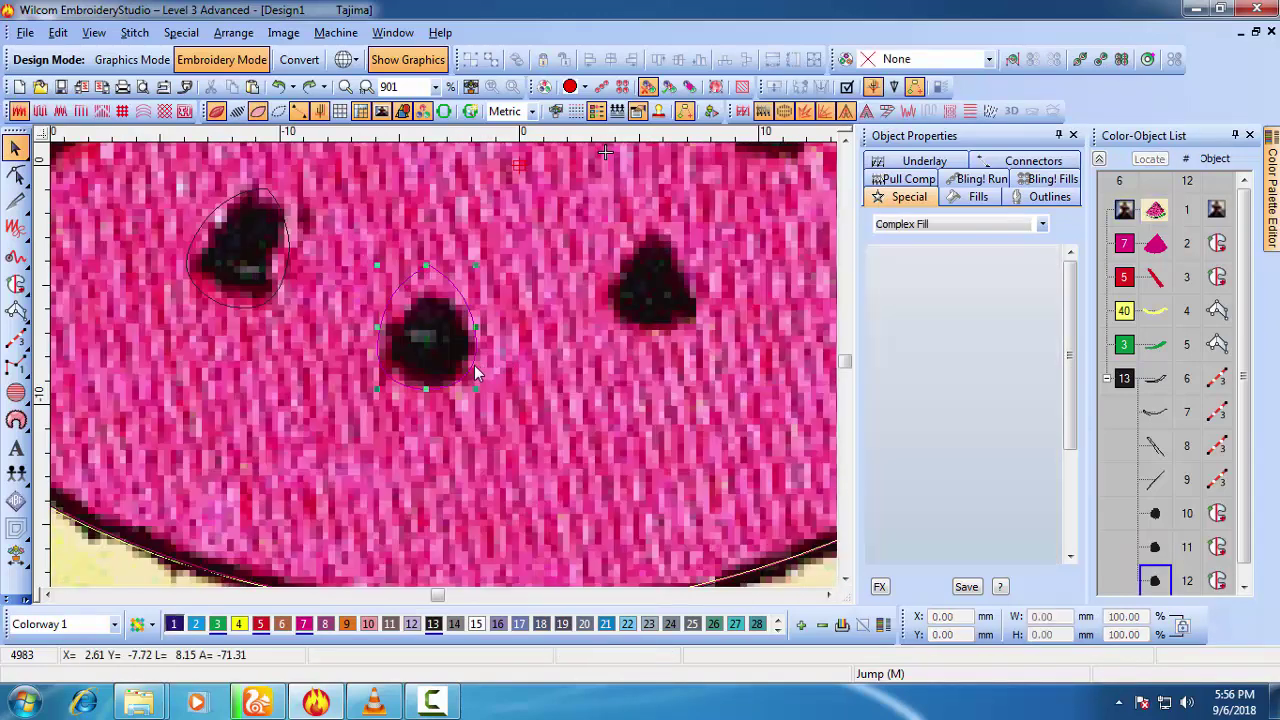
Step: Move the seed copy onto the pictured lower seed to its right
{"action": "left_click_drag", "start_coordinate": [474, 365], "coordinate": [701, 314]}
{"action": "key", "text": "s"}
{"action": "scroll", "coordinate": [693, 318], "scroll_direction": "down", "scroll_amount": 2}
{"action": "scroll", "coordinate": [448, 362], "scroll_direction": "up", "scroll_amount": 2}
{"action": "key", "text": "s"}
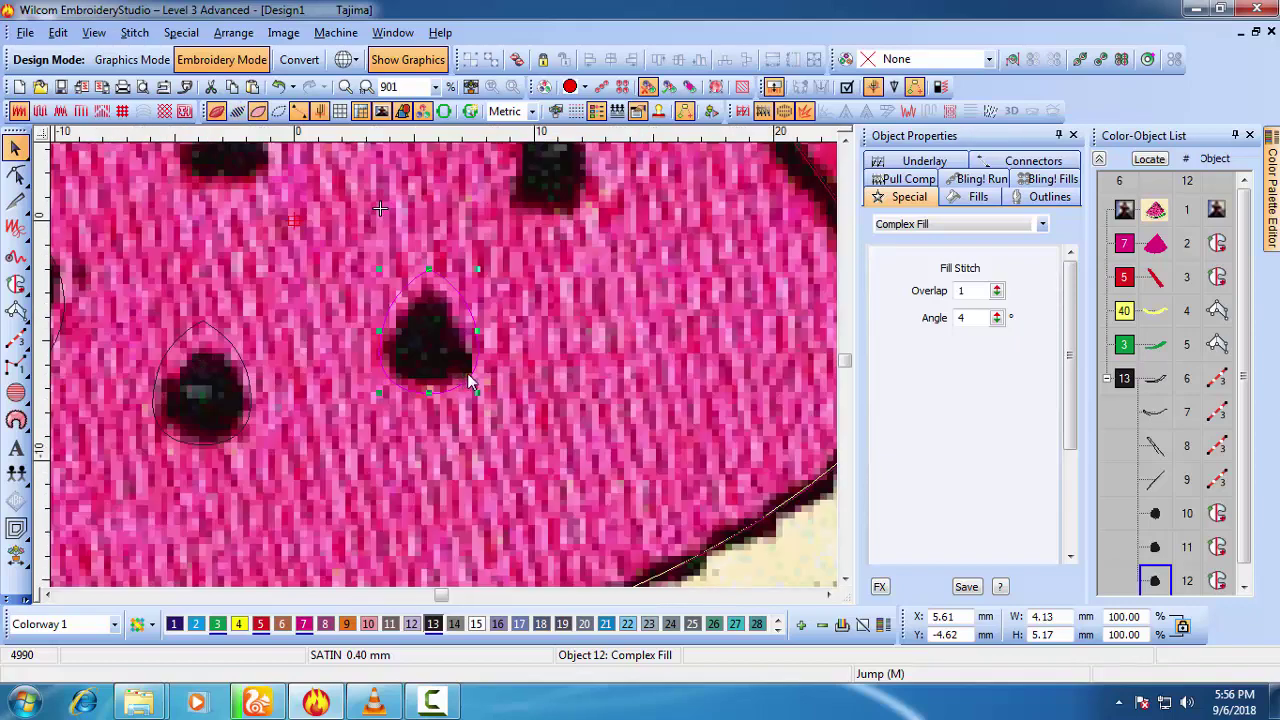
Step: Rotate the lower right seed copy to a 14° stitch angle over the pictured seed
{"action": "left_click", "coordinate": [467, 373]}
{"action": "left_click_drag", "start_coordinate": [477, 391], "coordinate": [502, 374]}
{"action": "scroll", "coordinate": [502, 374], "scroll_direction": "down", "scroll_amount": 3}
{"action": "scroll", "coordinate": [458, 365], "scroll_direction": "up", "scroll_amount": 2}
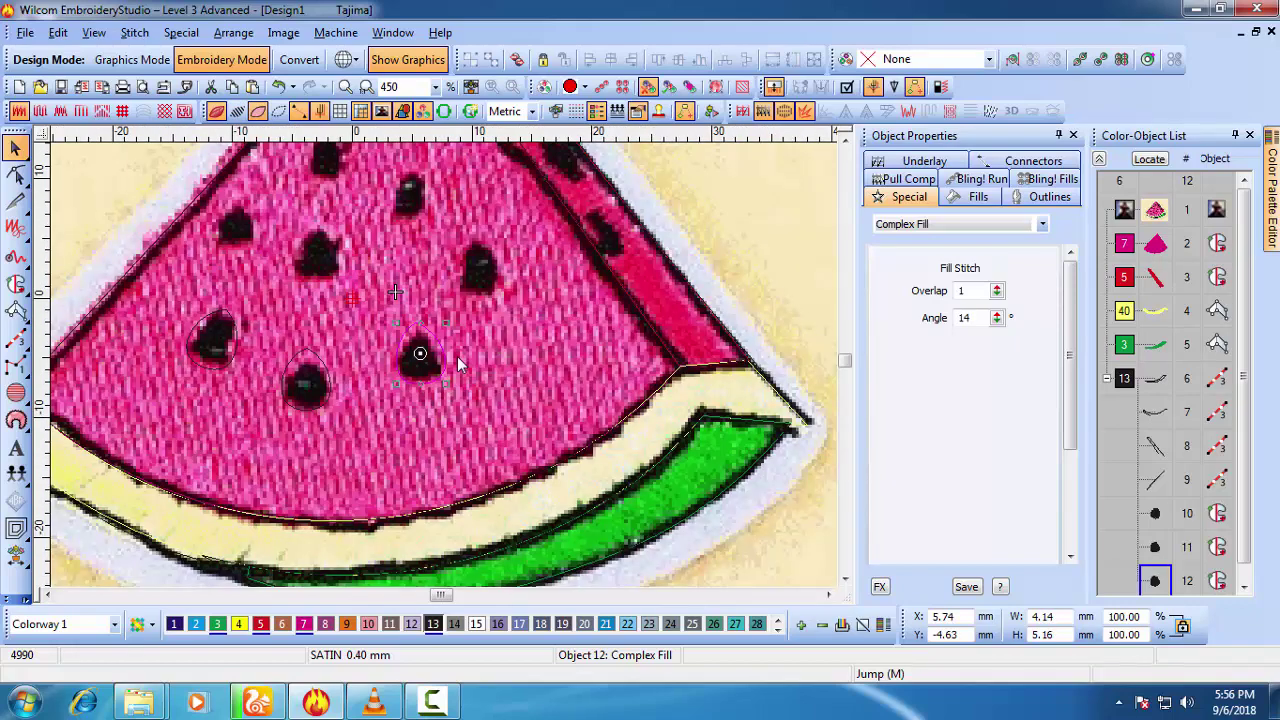
Step: Duplicate the lower right seed fill and place the copy over the pictured seed above and to its right, undoing the accidental shift
{"action": "scroll", "coordinate": [458, 365], "scroll_direction": "down", "scroll_amount": 2}
{"action": "left_click", "coordinate": [444, 362]}
{"action": "scroll", "coordinate": [444, 366], "scroll_direction": "up", "scroll_amount": 2}
{"action": "left_click_drag", "start_coordinate": [439, 362], "coordinate": [505, 266]}
{"action": "key", "text": "ctrl+z"}
{"action": "scroll", "coordinate": [495, 268], "scroll_direction": "up", "scroll_amount": 2}
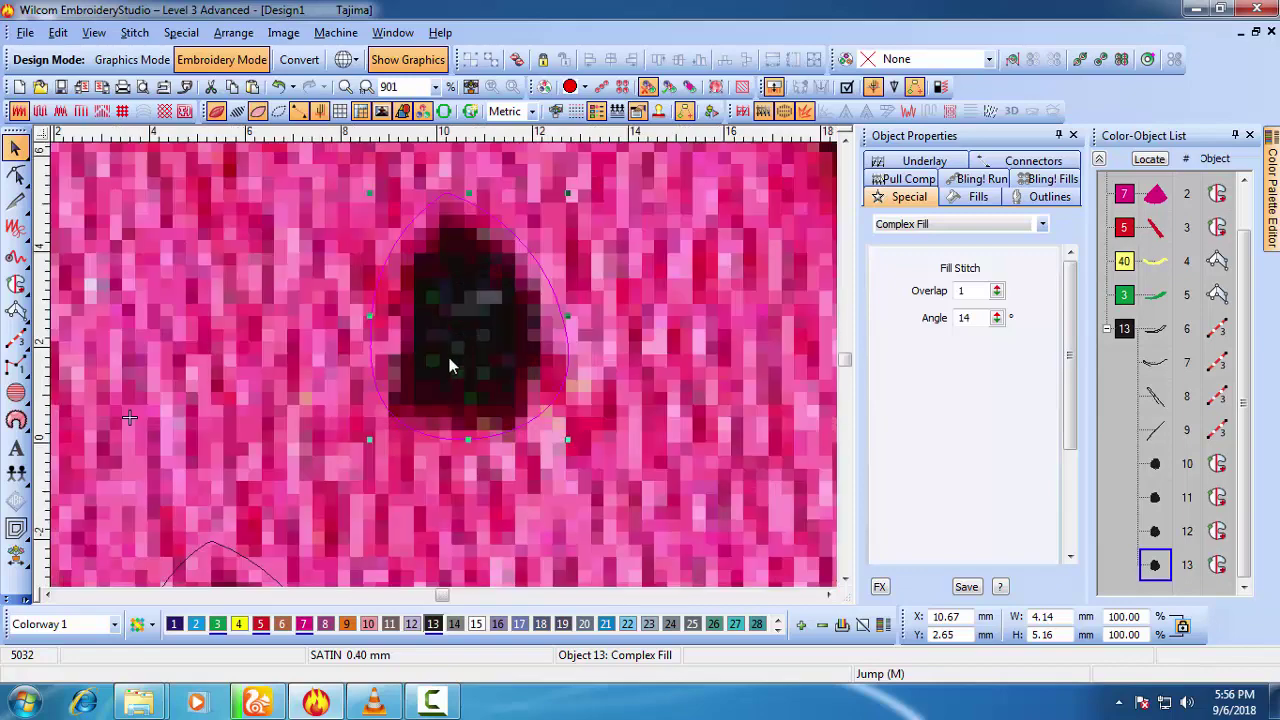
{"action": "scroll", "coordinate": [456, 368], "scroll_direction": "down", "scroll_amount": 4}
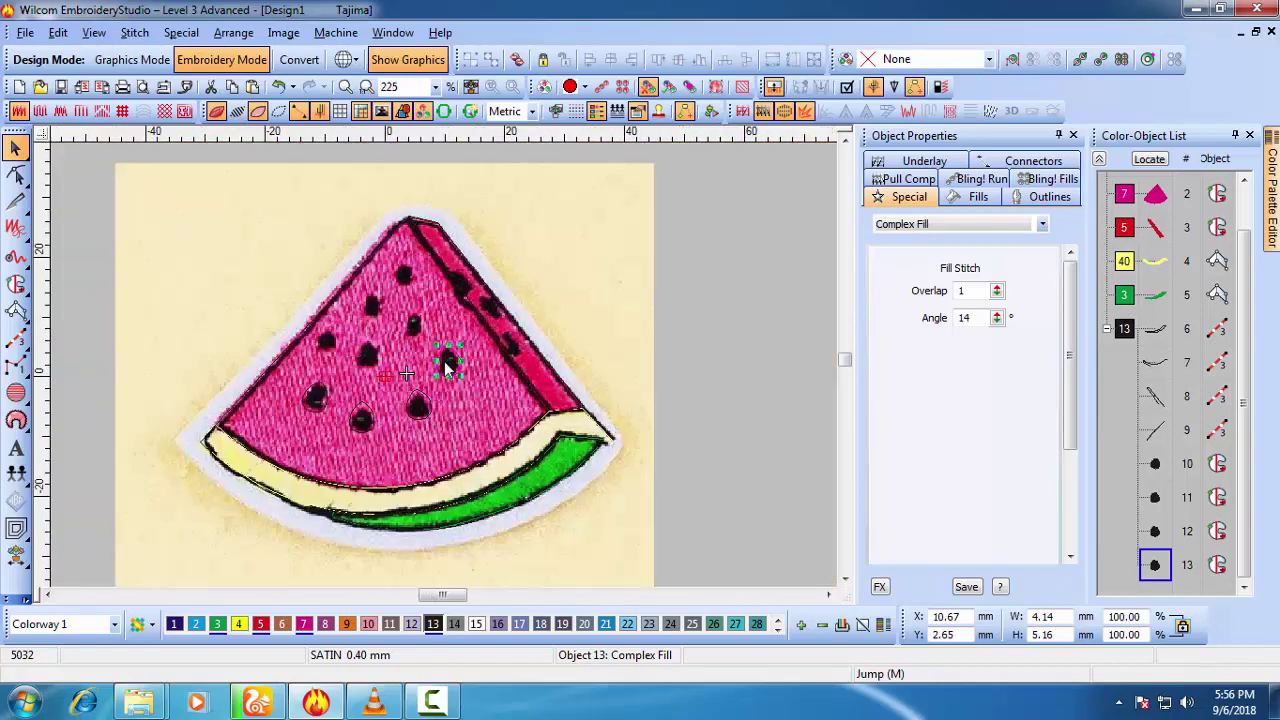
Step: Place another seed copy over the central pictured seed and rotate it to a 0° stitch angle
{"action": "scroll", "coordinate": [449, 360], "scroll_direction": "up", "scroll_amount": 3}
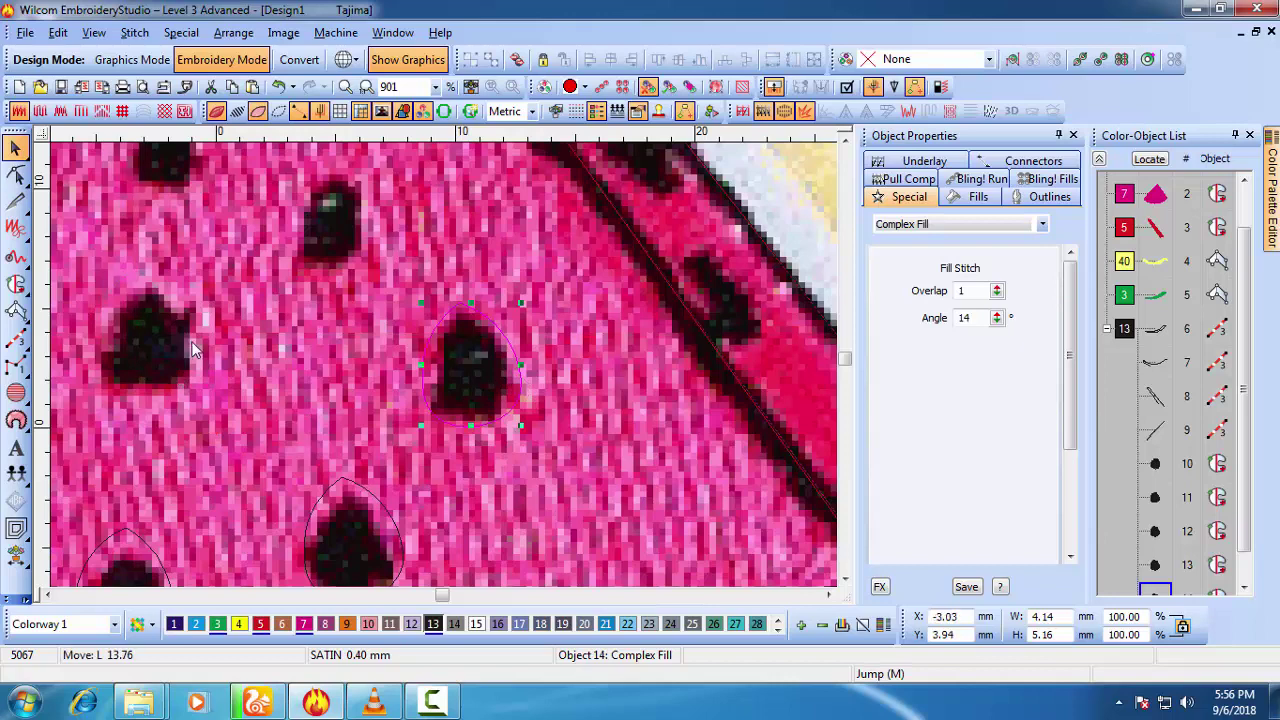
{"action": "left_click_drag", "start_coordinate": [192, 343], "coordinate": [192, 342]}
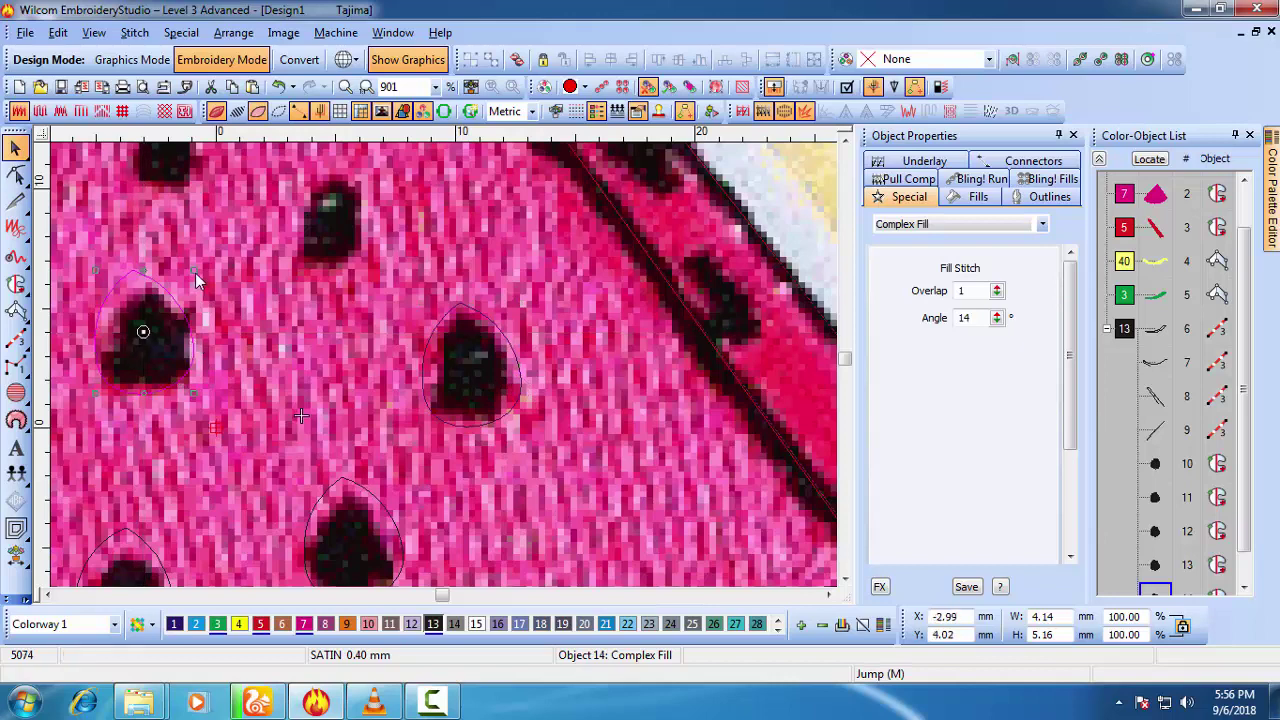
{"action": "scroll", "coordinate": [443, 363], "scroll_direction": "down", "scroll_amount": 4}
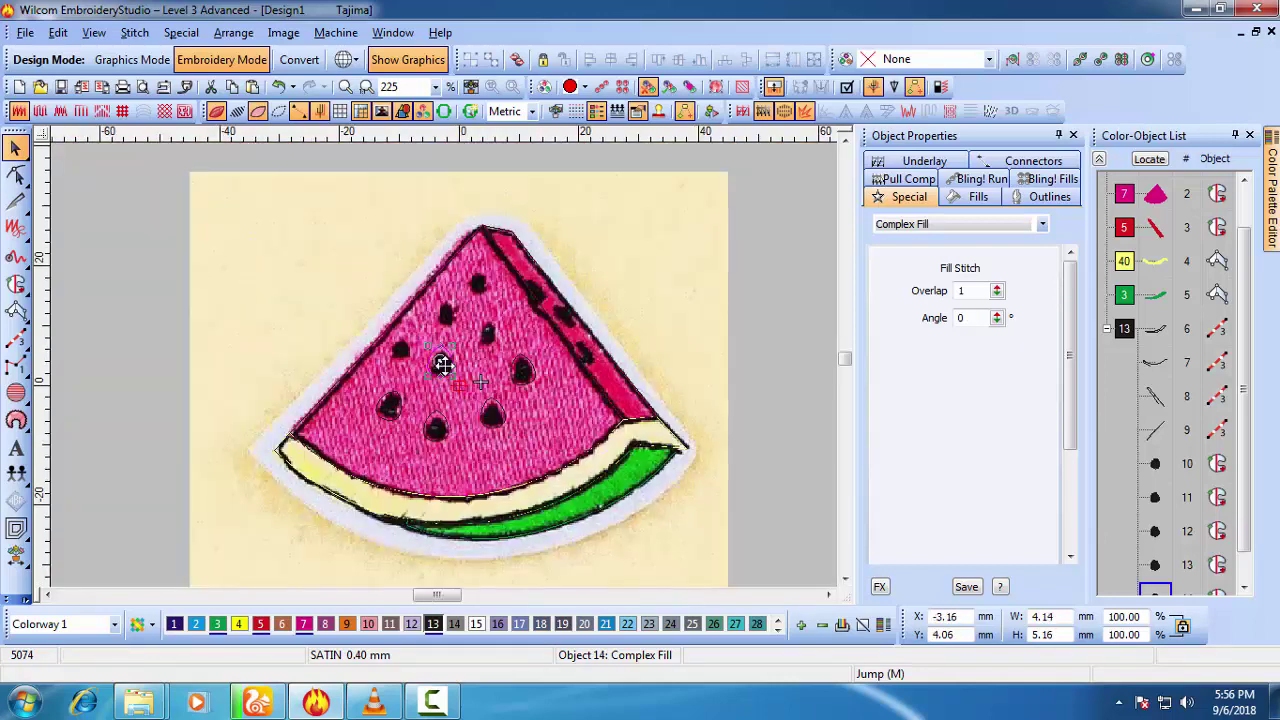
{"action": "scroll", "coordinate": [448, 365], "scroll_direction": "up", "scroll_amount": 3}
{"action": "key", "text": "s"}
{"action": "key", "text": "s"}
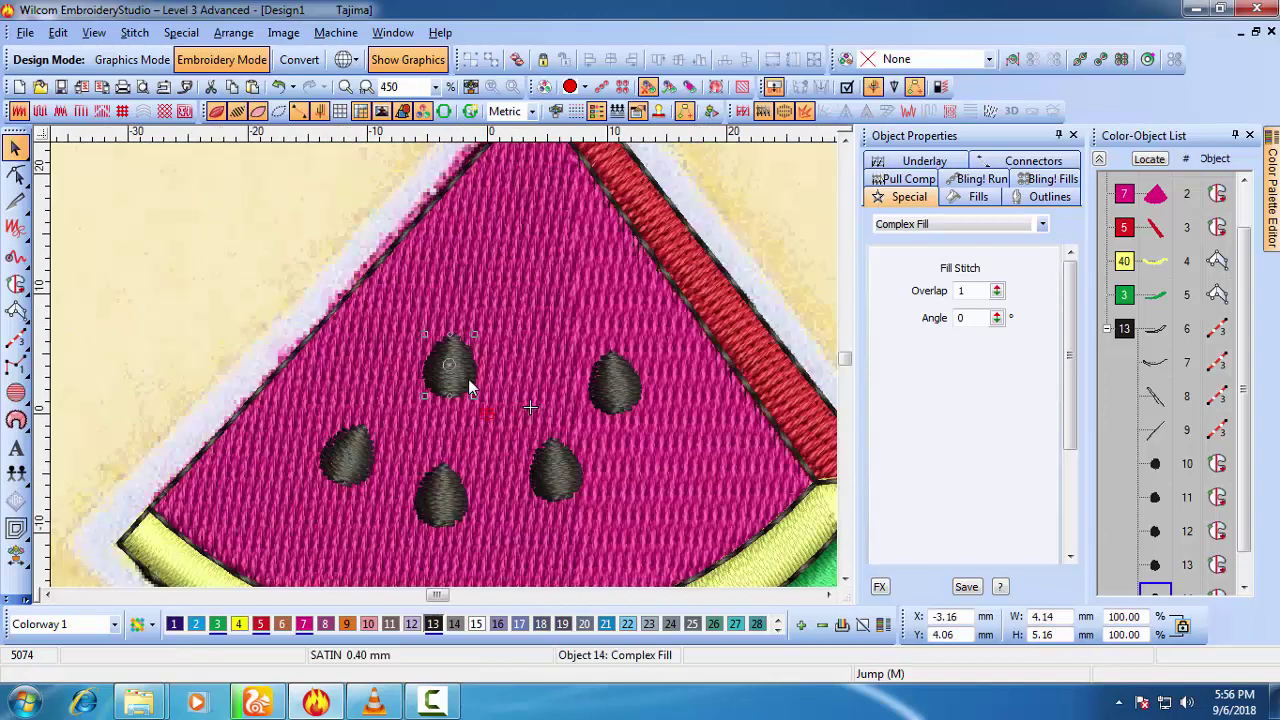
Step: Duplicate the central seed fill and move the copy onto the pictured seed near the slice's left edge, undoing the first misplaced move
{"action": "key", "text": "ctrl+d"}
{"action": "left_click_drag", "start_coordinate": [468, 377], "coordinate": [381, 346]}
{"action": "key", "text": "ctrl+z"}
{"action": "left_click", "coordinate": [448, 368]}
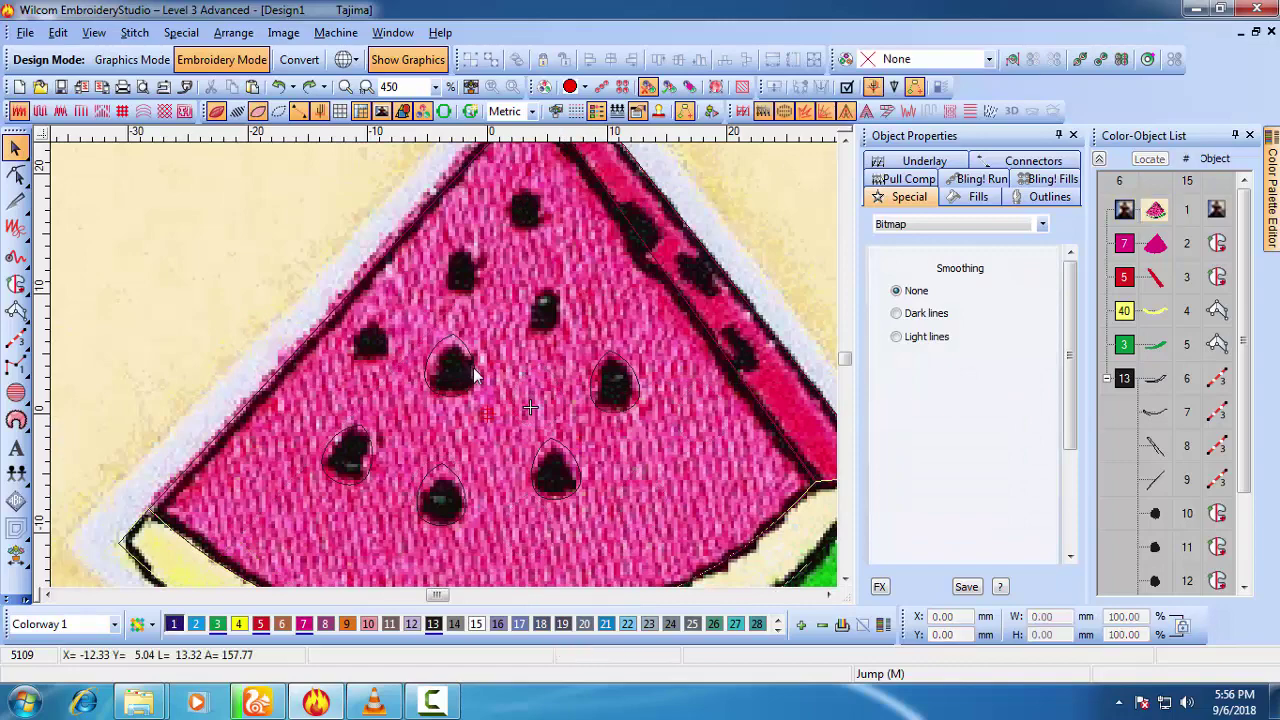
{"action": "left_click_drag", "start_coordinate": [395, 345], "coordinate": [397, 344]}
{"action": "scroll", "coordinate": [376, 339], "scroll_direction": "down", "scroll_amount": 1}
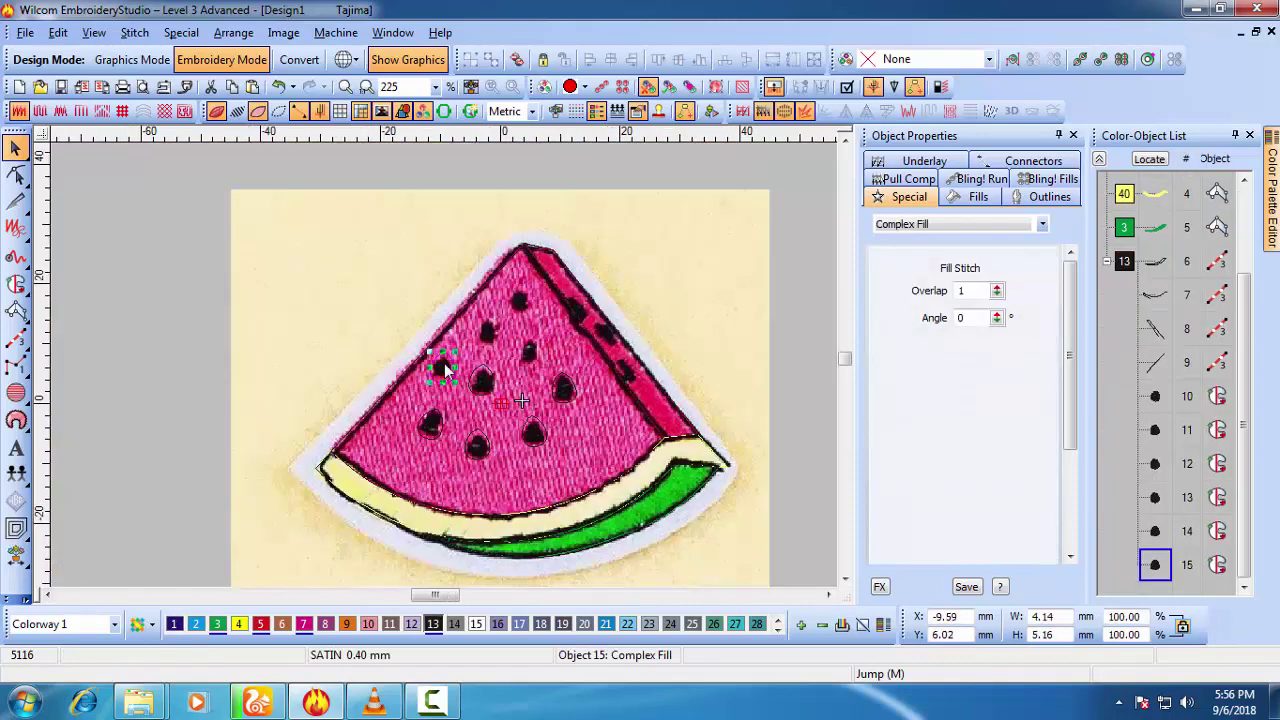
Step: Rotate the seed copy near the left edge to a 157° stitch angle, undoing a trial reduction of its size
{"action": "scroll", "coordinate": [444, 363], "scroll_direction": "up", "scroll_amount": 2}
{"action": "key", "text": "s"}
{"action": "left_click", "coordinate": [473, 358]}
{"action": "key", "text": "s"}
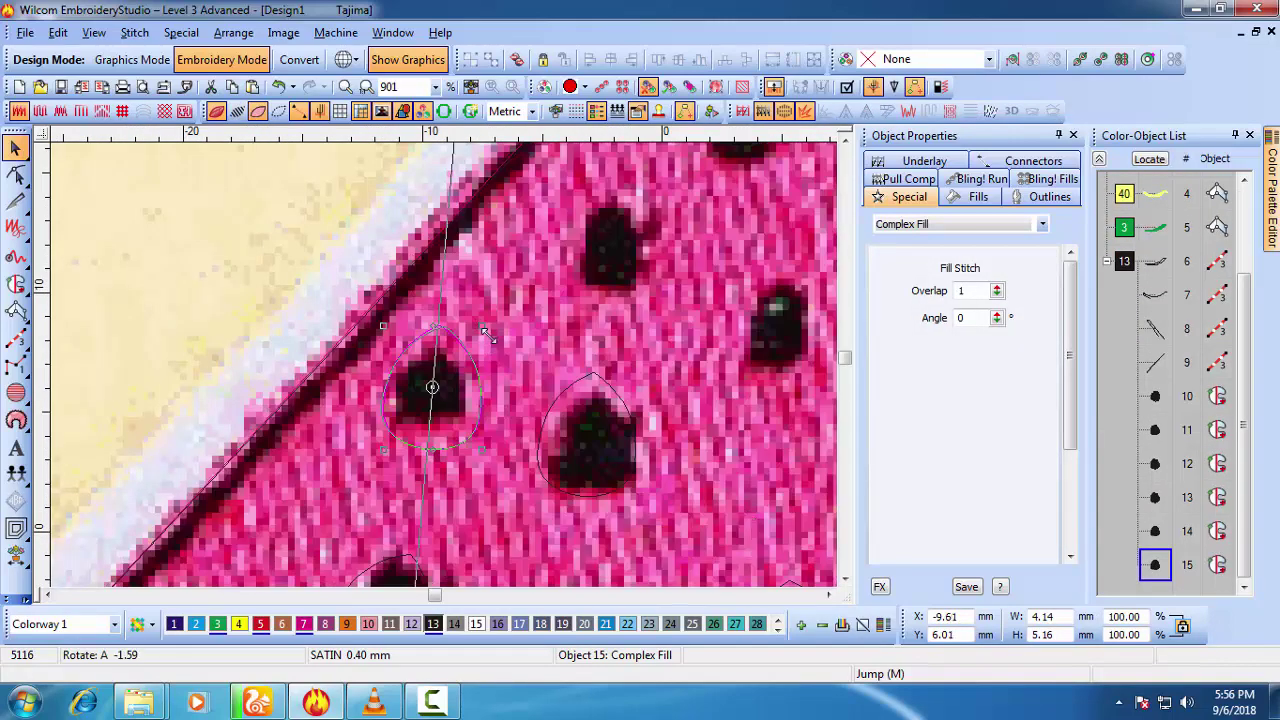
{"action": "left_click_drag", "start_coordinate": [499, 352], "coordinate": [469, 349]}
{"action": "scroll", "coordinate": [450, 370], "scroll_direction": "down", "scroll_amount": 3}
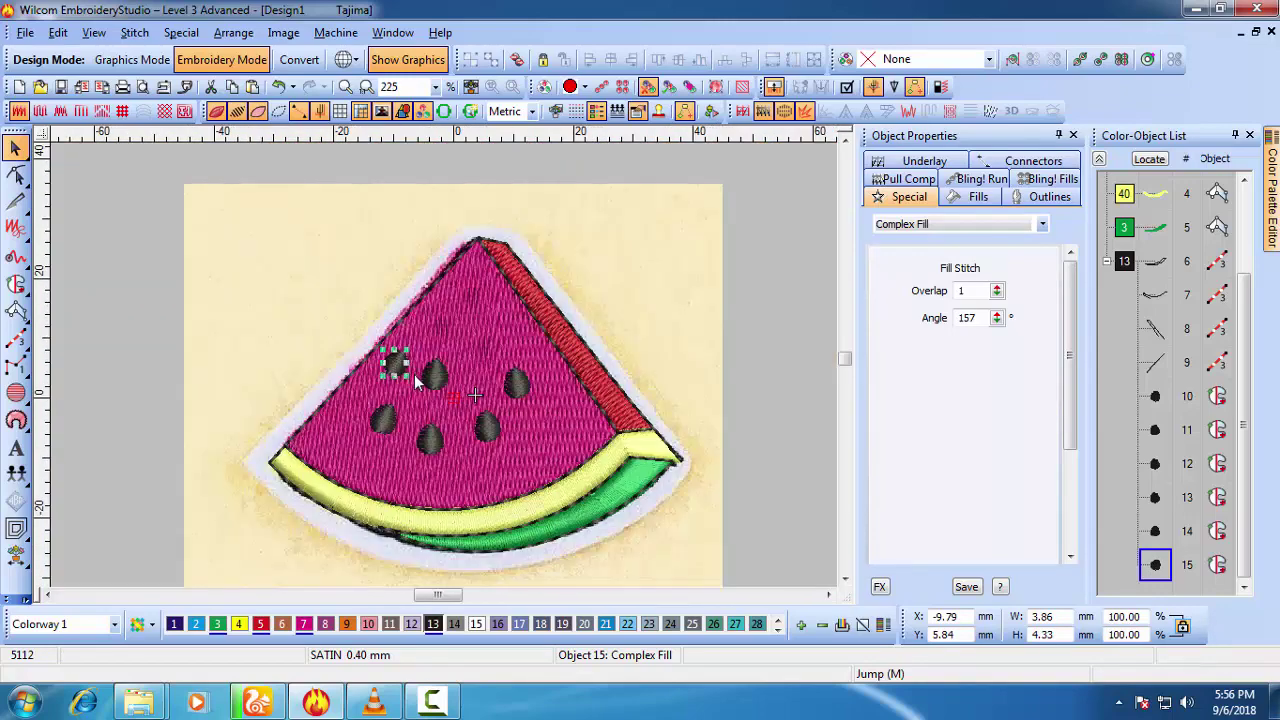
{"action": "key", "text": "ctrl+z"}
{"action": "scroll", "coordinate": [475, 397], "scroll_direction": "up", "scroll_amount": 1}
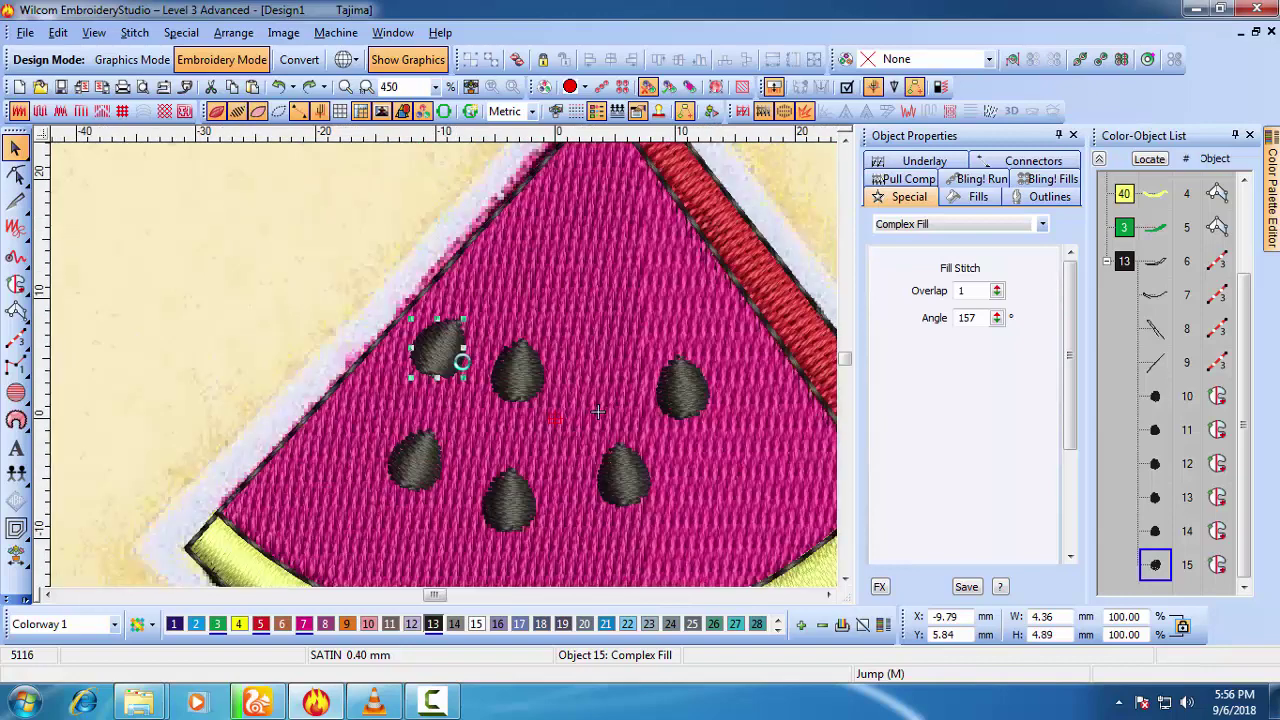
Step: Duplicate the seed onto the next pictured seed toward the slice's tip and rotate the copy to a 7° stitch angle
{"action": "key", "text": "s"}
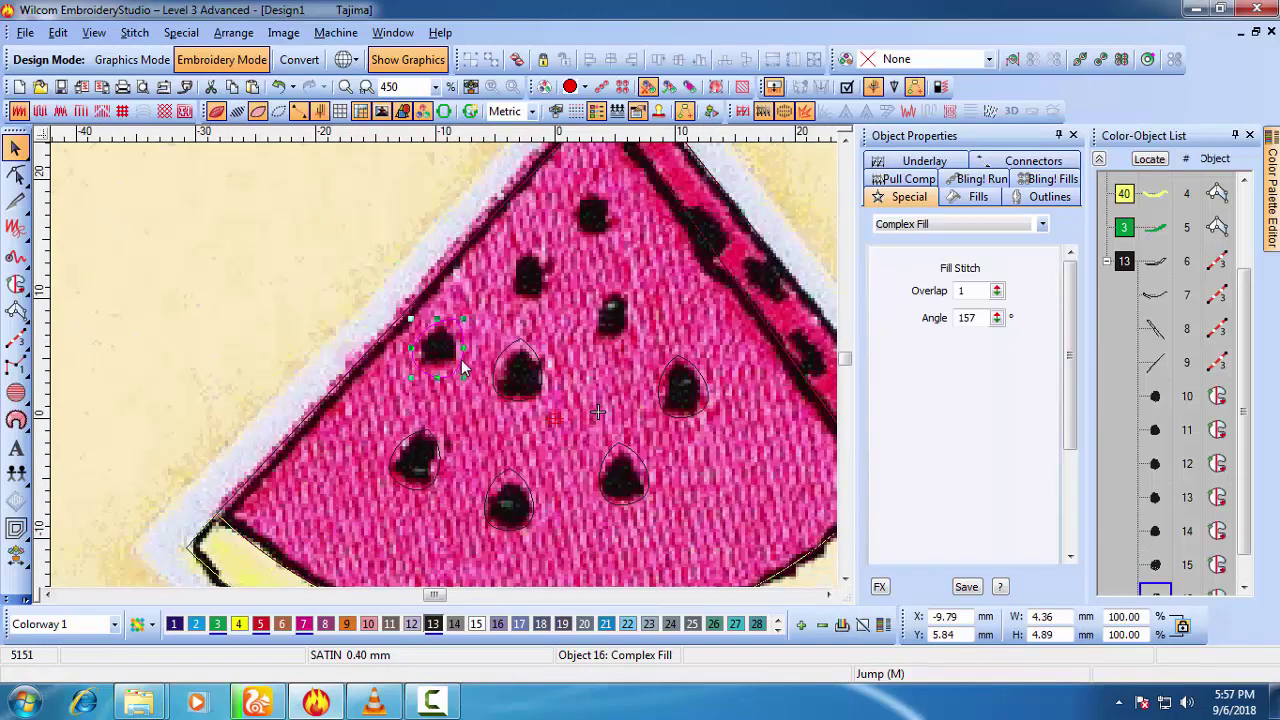
{"action": "left_click_drag", "start_coordinate": [460, 366], "coordinate": [542, 297]}
{"action": "key", "text": "s"}
{"action": "key", "text": "s"}
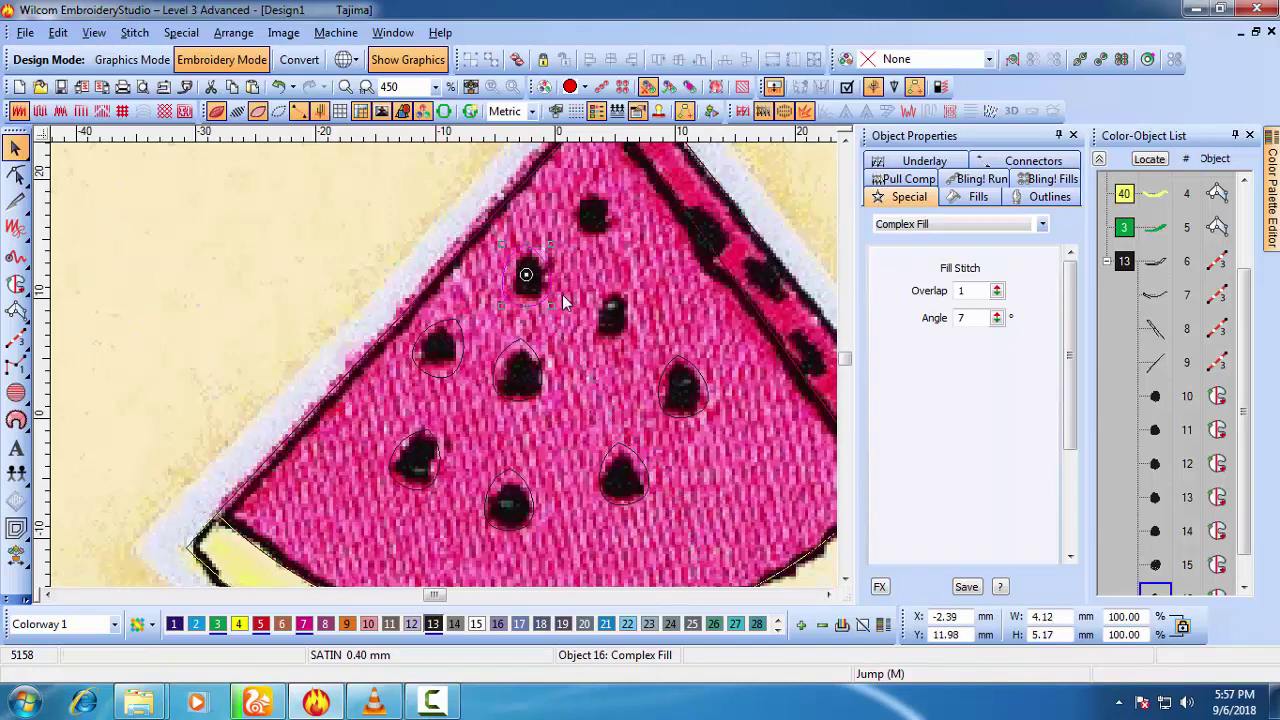
{"action": "key", "text": "s"}
{"action": "key", "text": "s"}
Step: Dismiss the accidental save and place copies of the 7° seed over the two remaining pictured seeds on the pink flesh
{"action": "key", "text": "ctrl+s"}
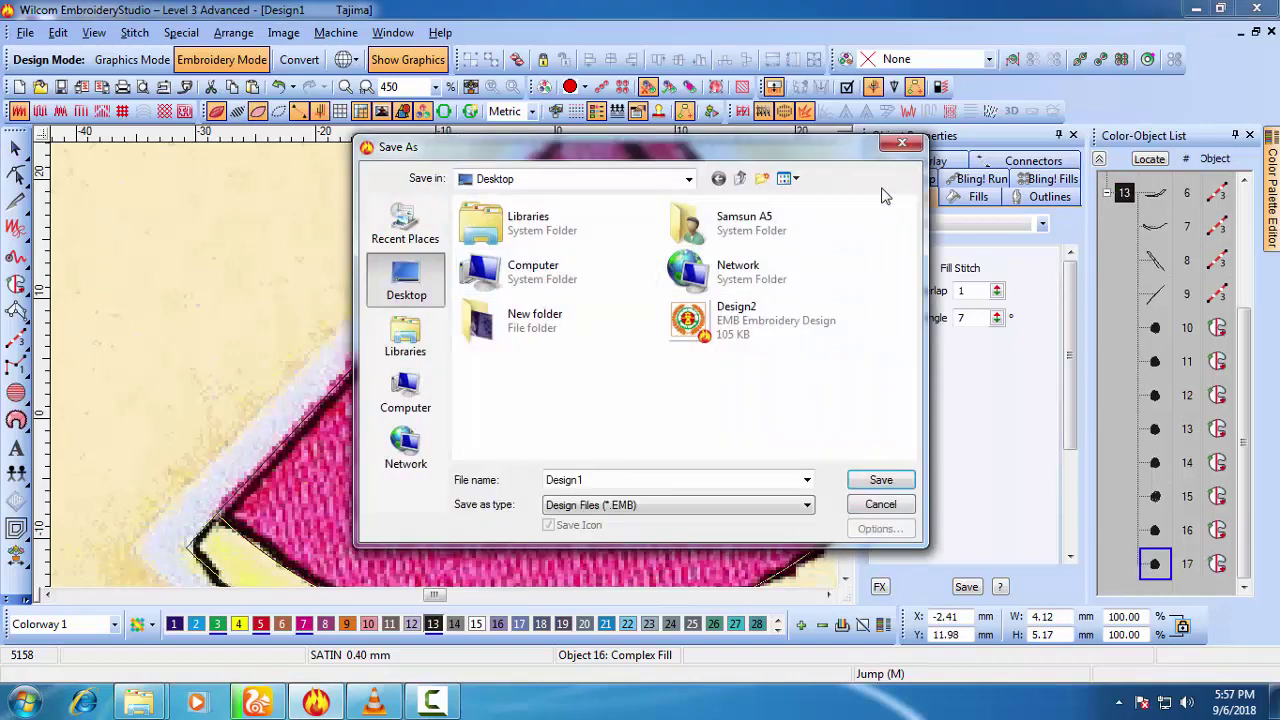
{"action": "left_click", "coordinate": [901, 147]}
{"action": "key", "text": "ctrl+d"}
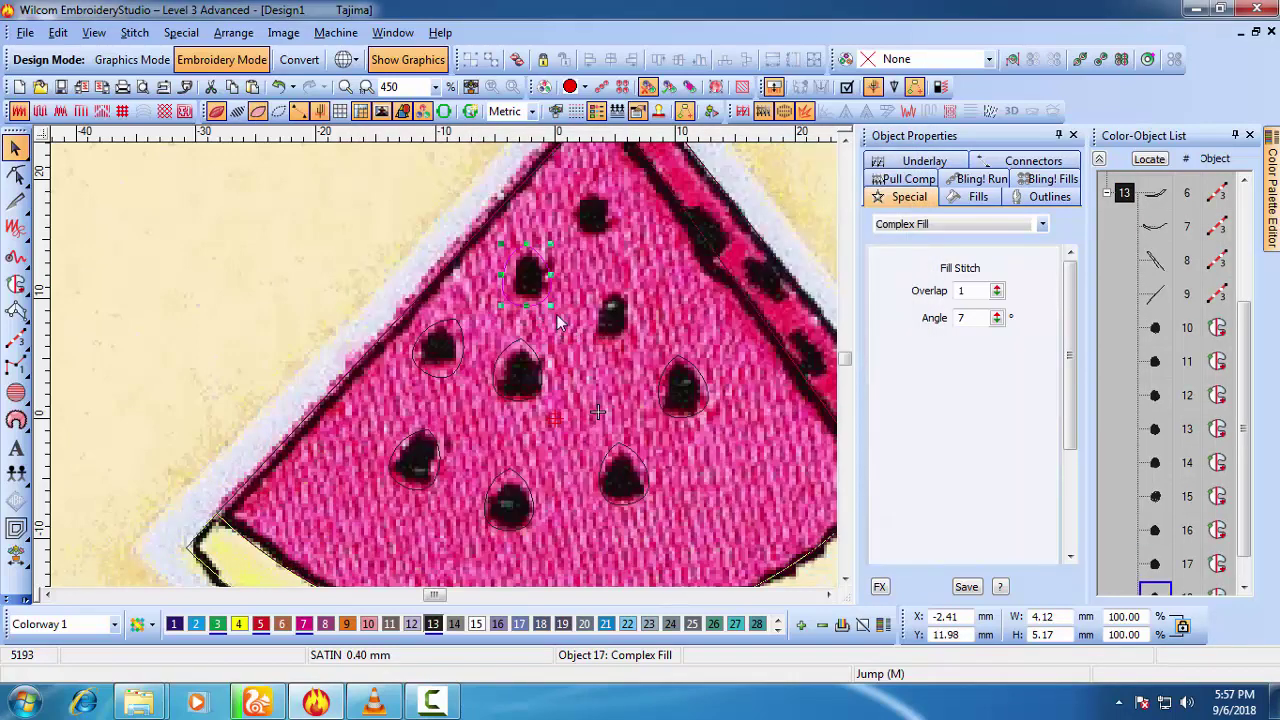
{"action": "left_click_drag", "start_coordinate": [546, 294], "coordinate": [613, 240]}
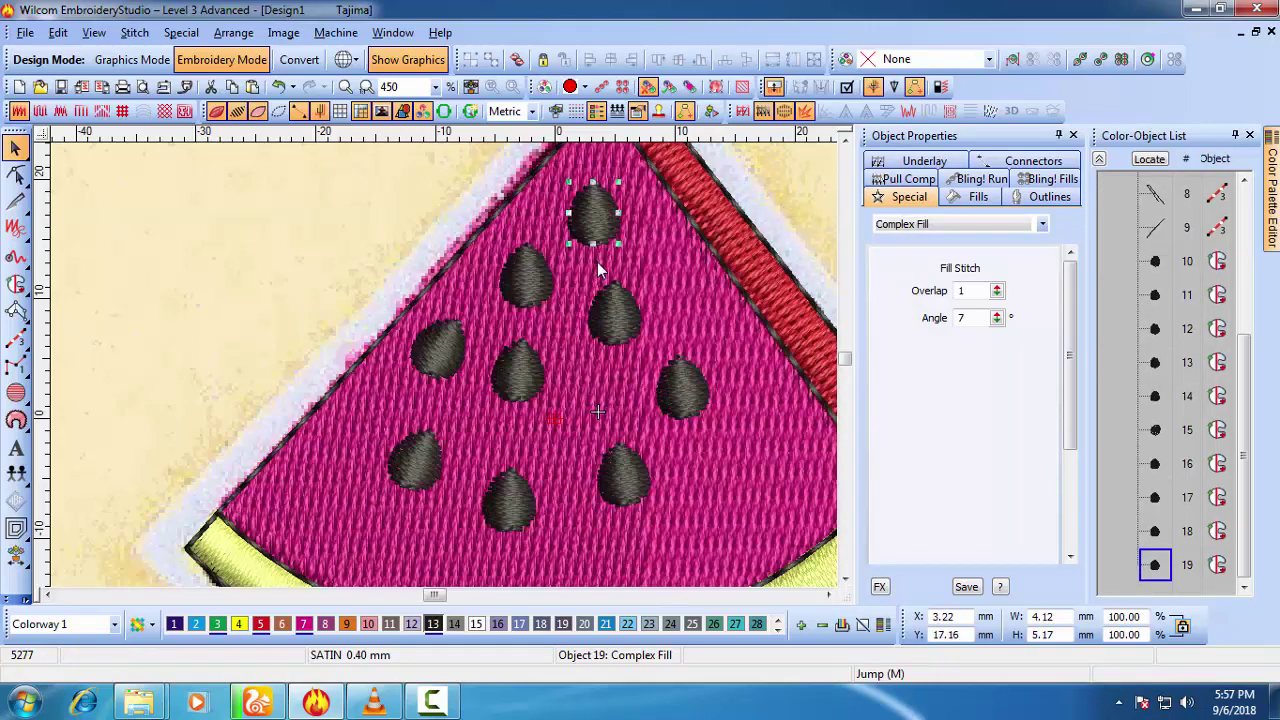
Step: Hide the reference picture and show the whole design as realistic stitches fitted to the window
{"action": "key", "text": "Escape"}
{"action": "key", "text": "shift+z"}
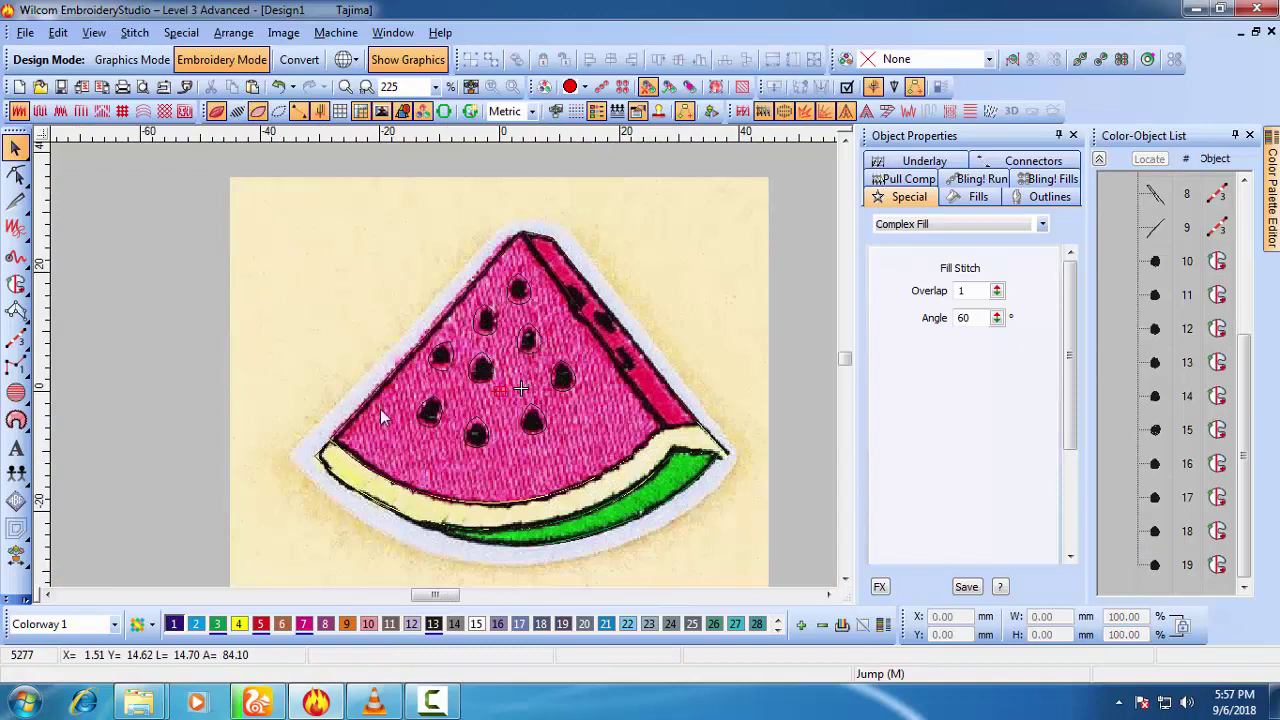
{"action": "key", "text": "s"}
{"action": "key", "text": "s"}
{"action": "key", "text": "s"}
{"action": "key", "text": "d"}
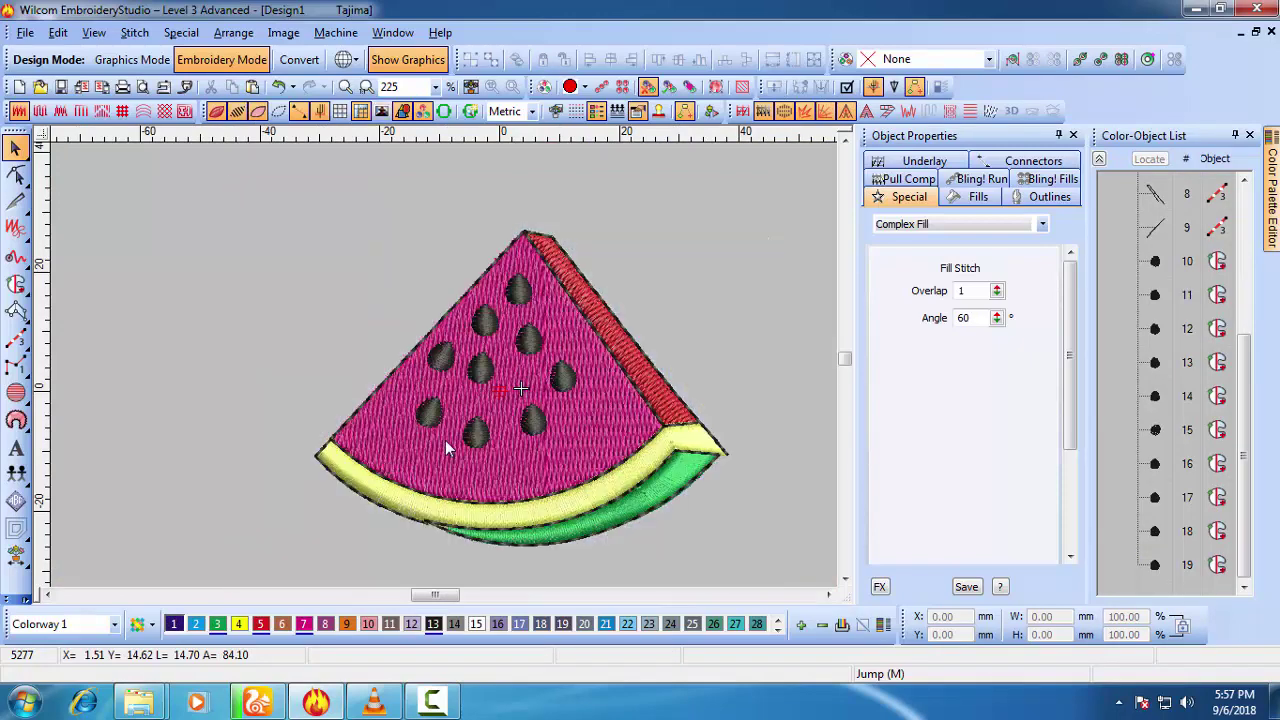
{"action": "key", "text": "0"}
Step: Recolour the red side strip of the slice with thread colour 54
{"action": "left_click", "coordinate": [645, 372]}
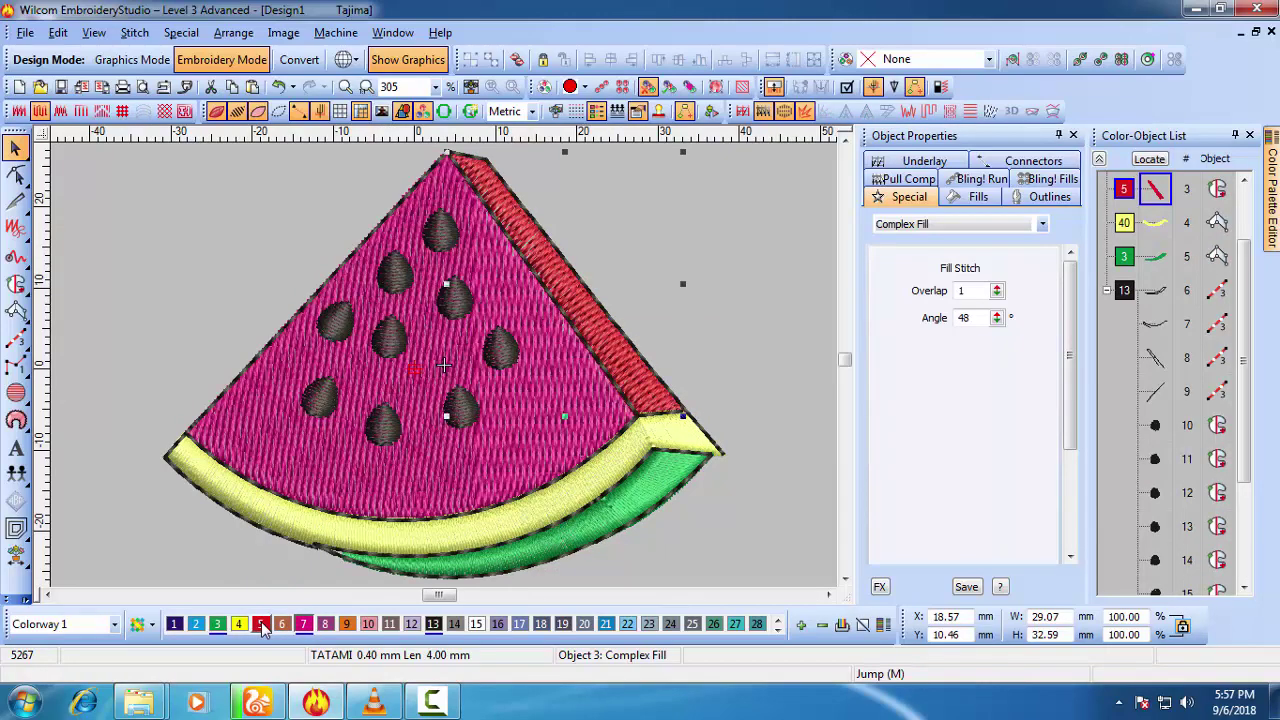
{"action": "key", "text": "shift+z"}
{"action": "left_click", "coordinate": [672, 466]}
{"action": "key", "text": "shift+z"}
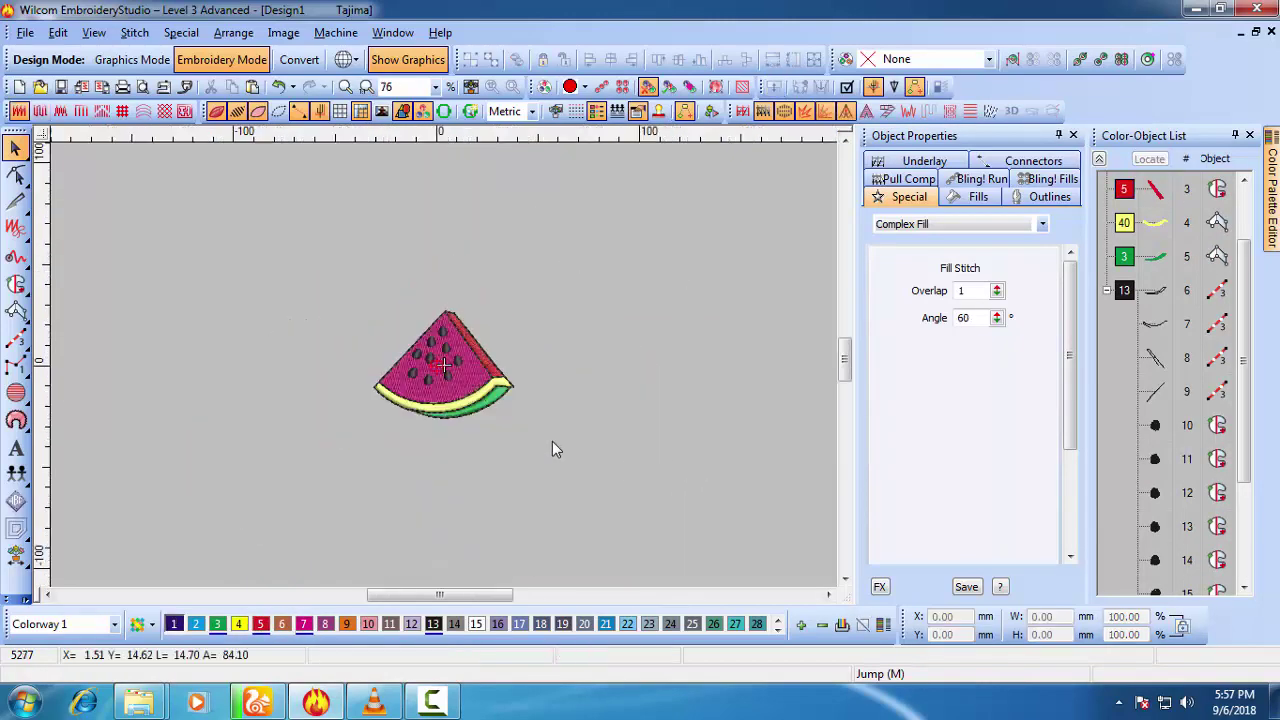
{"action": "key", "text": "z"}
{"action": "left_click", "coordinate": [539, 371]}
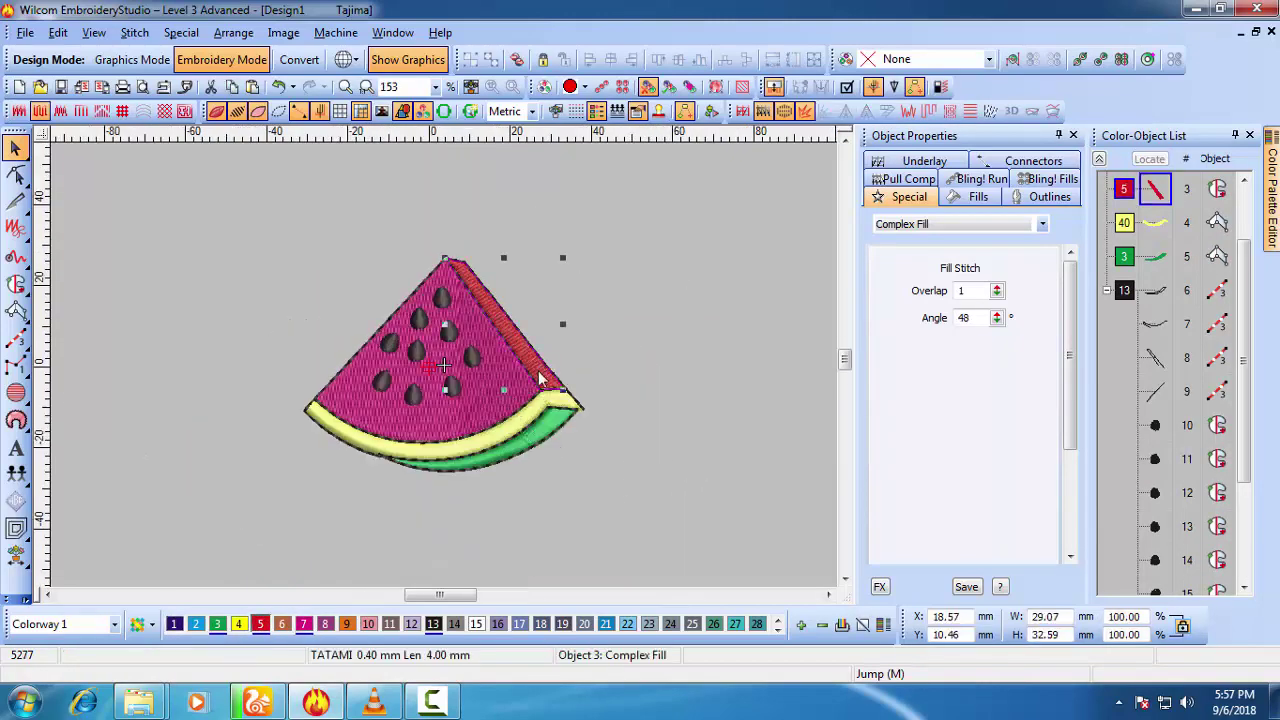
{"action": "left_click", "coordinate": [779, 631]}
{"action": "left_click", "coordinate": [714, 625]}
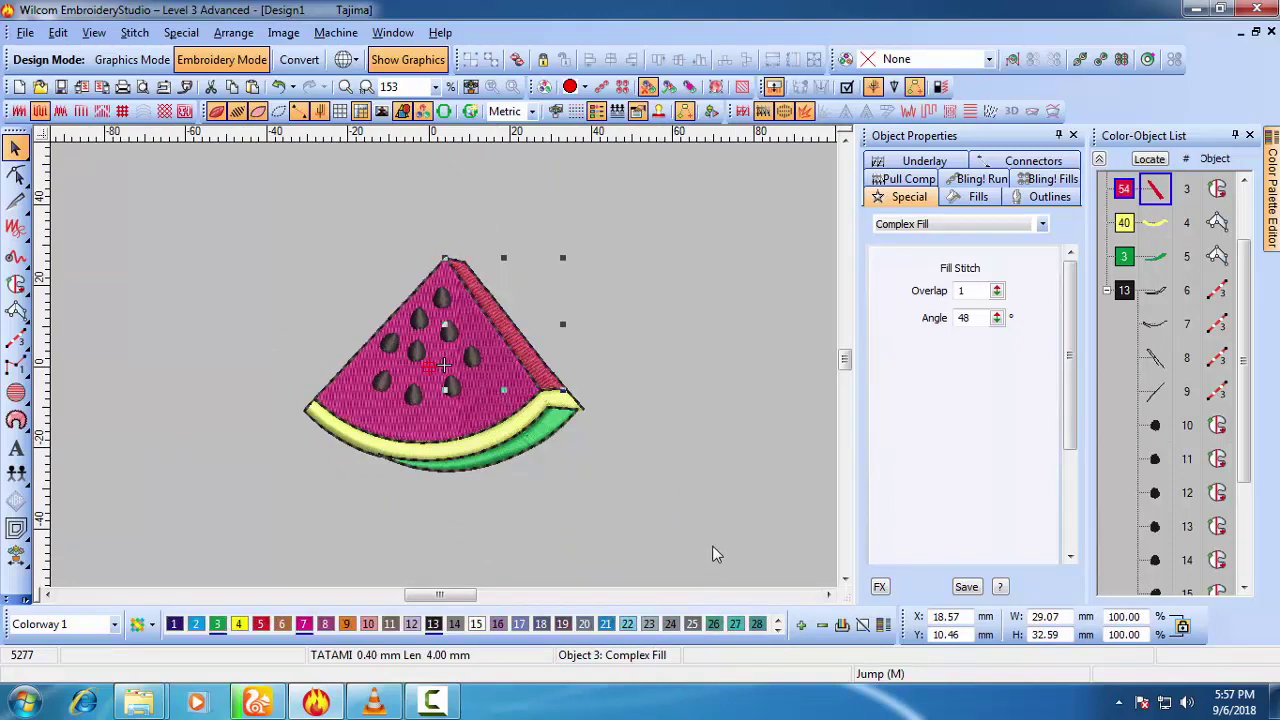
Step: Try thread colour 56 on the side strip and return it to colour 54
{"action": "left_click", "coordinate": [777, 630]}
{"action": "left_click", "coordinate": [757, 624]}
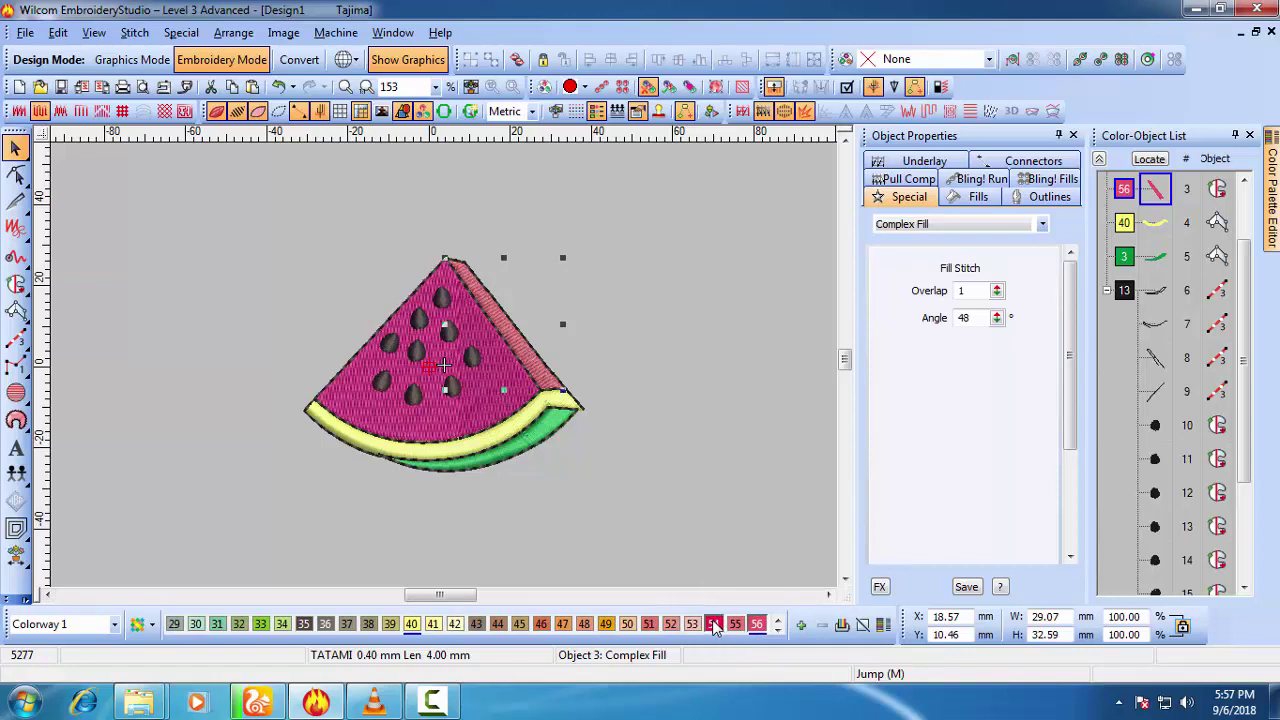
{"action": "left_click", "coordinate": [714, 624]}
{"action": "left_click", "coordinate": [646, 521]}
{"action": "key", "text": "shift+z"}
{"action": "key", "text": "z"}
{"action": "key", "text": "z"}
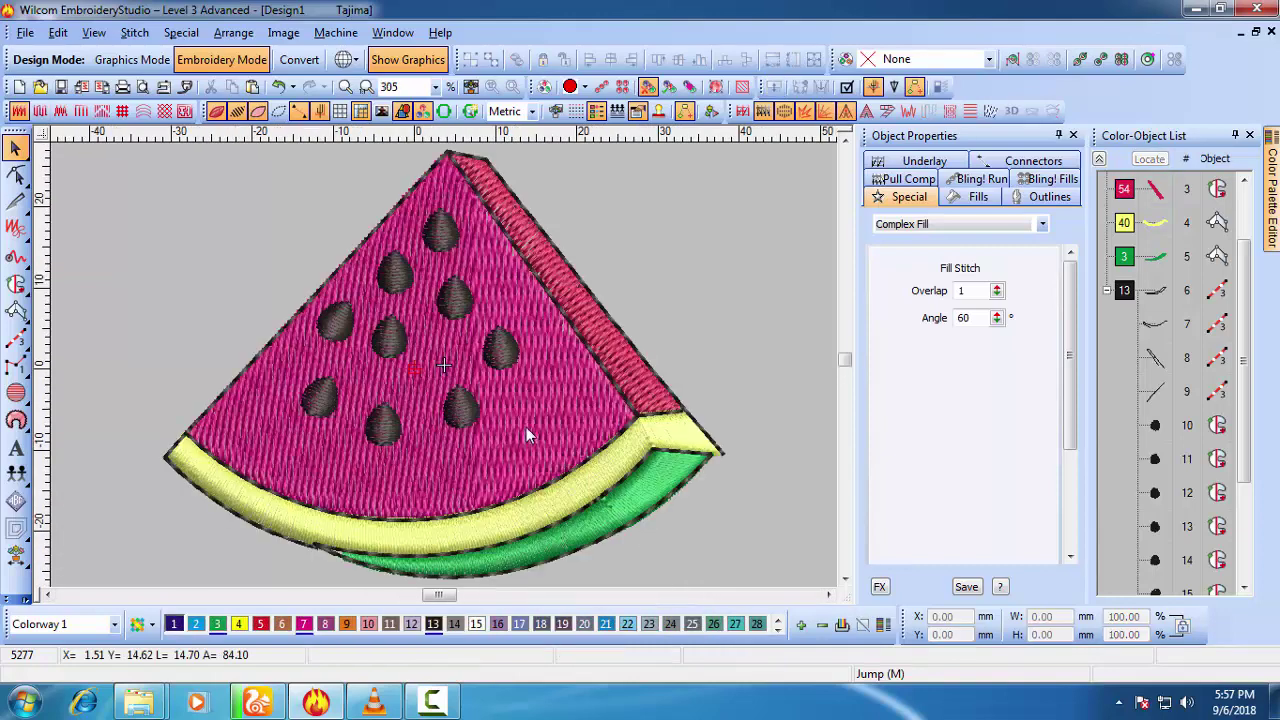
{"action": "key", "text": "s"}
{"action": "key", "text": "s"}
{"action": "key", "text": "shift+z"}
Step: Reshape the black triple run around the green rind so its left end point meets the yellow rind's lower outline
{"action": "scroll", "coordinate": [382, 454], "scroll_direction": "up", "scroll_amount": 2}
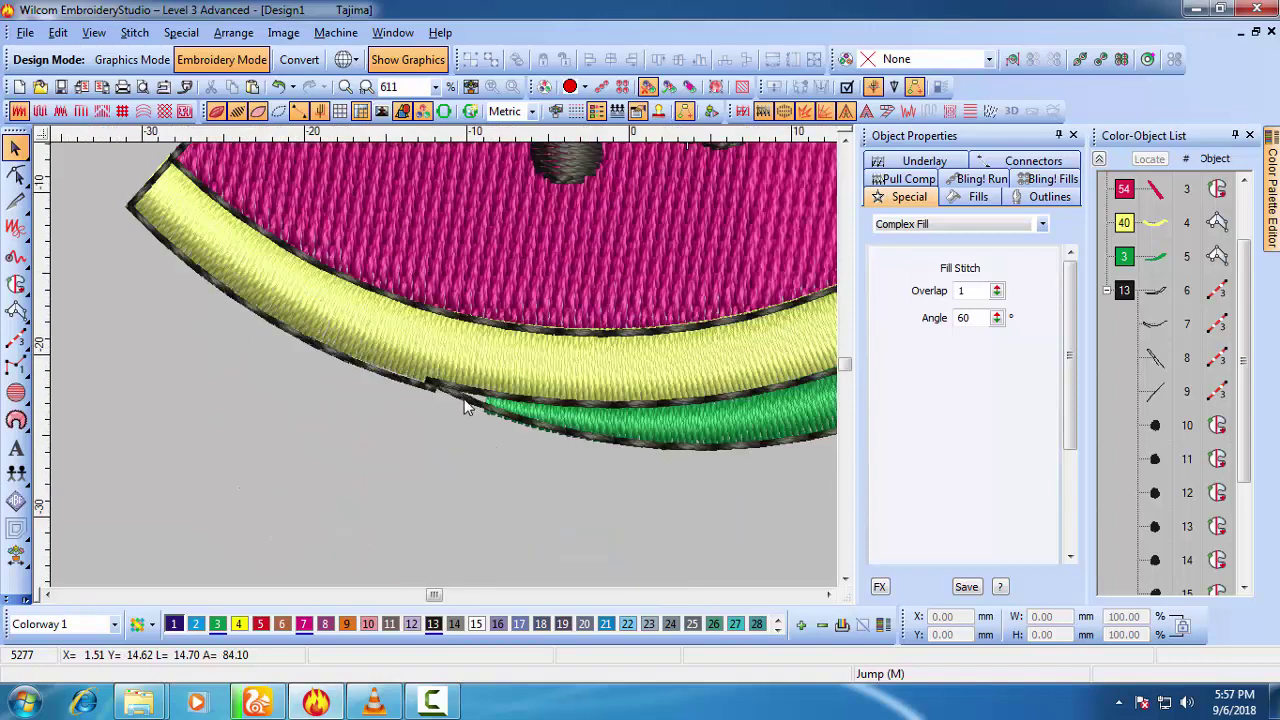
{"action": "left_click", "coordinate": [458, 391]}
{"action": "scroll", "coordinate": [456, 392], "scroll_direction": "up", "scroll_amount": 2}
{"action": "key", "text": "h"}
{"action": "key", "text": "s"}
{"action": "left_click_drag", "start_coordinate": [353, 316], "coordinate": [391, 354]}
{"action": "key", "text": "s"}
{"action": "scroll", "coordinate": [413, 364], "scroll_direction": "down", "scroll_amount": 1}
{"action": "key", "text": "shift+z"}
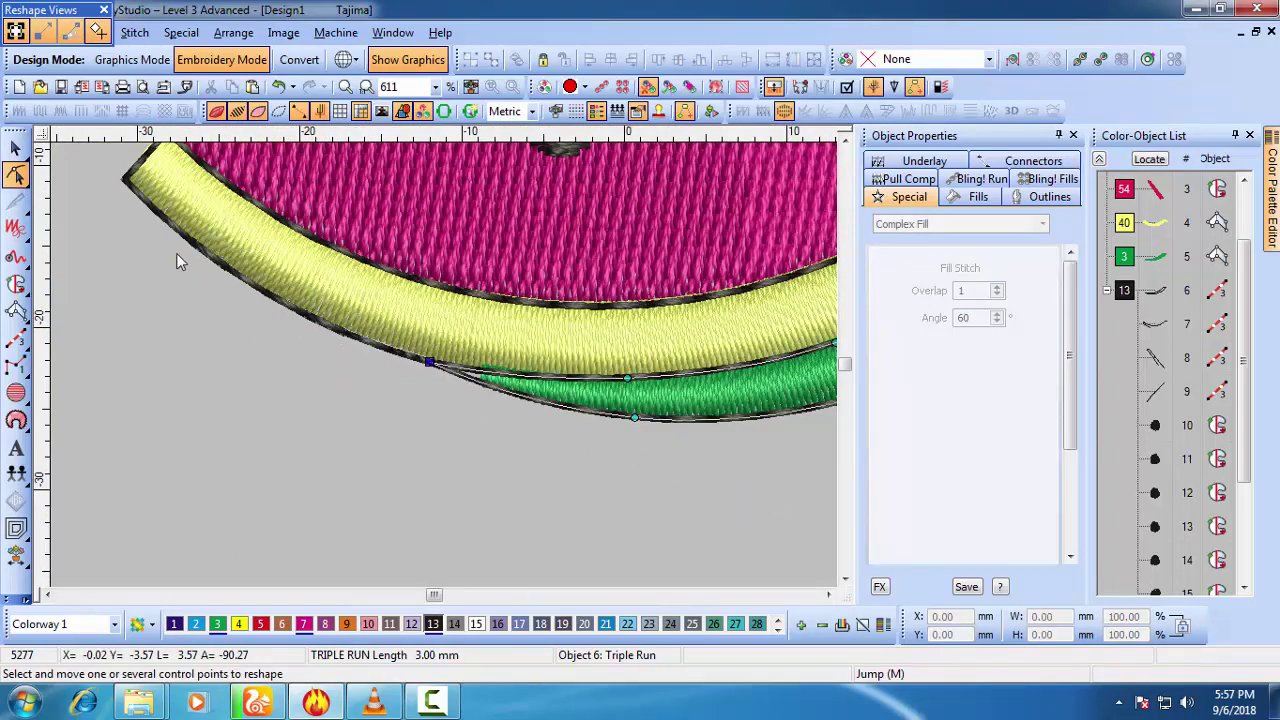
{"action": "key", "text": "z"}
{"action": "left_click", "coordinate": [16, 149]}
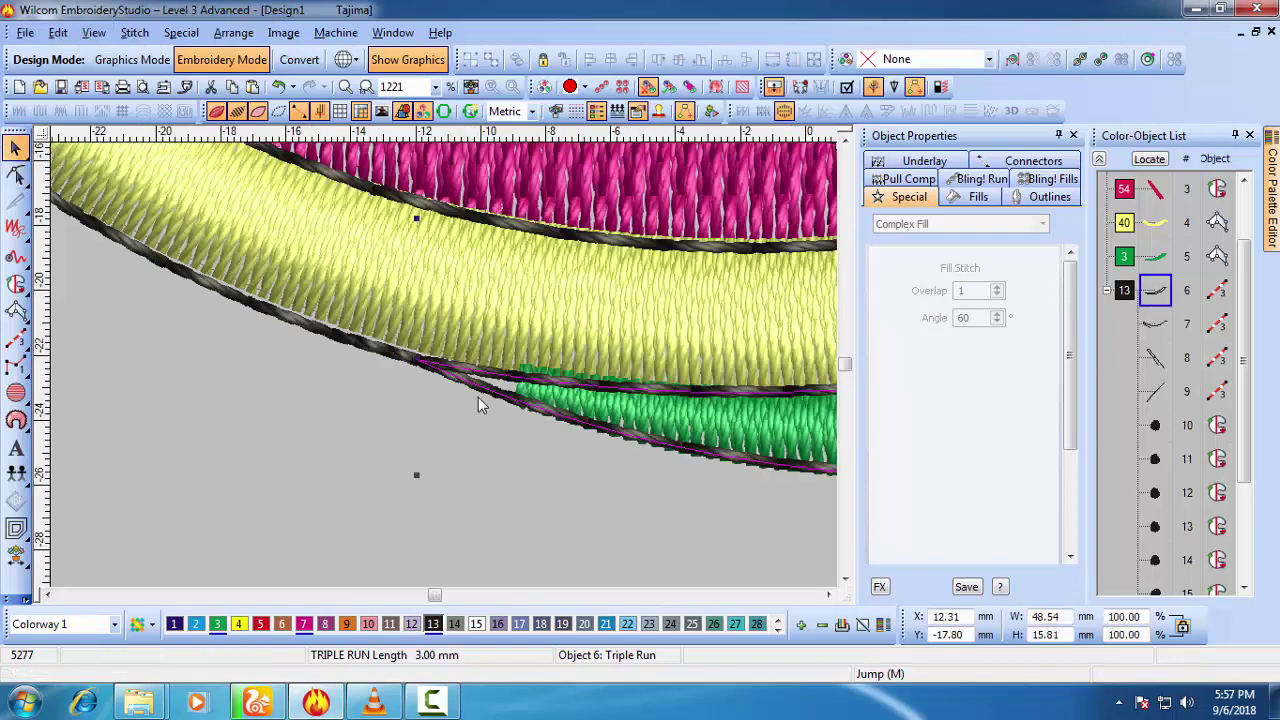
Step: Reshape the green rind's satin fill by moving its two left end points further left into the pointed gap between the black outlines
{"action": "left_click", "coordinate": [654, 413]}
{"action": "scroll", "coordinate": [588, 402], "scroll_direction": "up", "scroll_amount": 1}
{"action": "scroll", "coordinate": [449, 360], "scroll_direction": "up", "scroll_amount": 1}
{"action": "key", "text": "h"}
{"action": "key", "text": "s"}
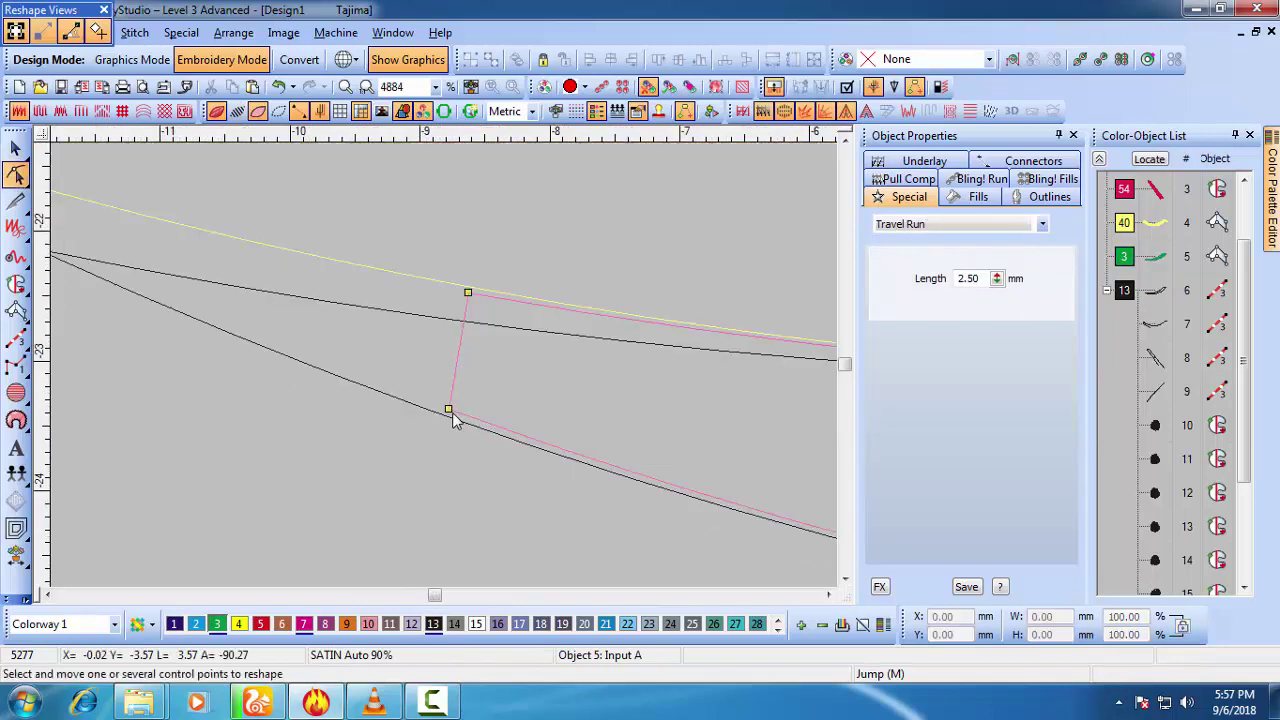
{"action": "left_click_drag", "start_coordinate": [452, 418], "coordinate": [373, 389]}
{"action": "left_click_drag", "start_coordinate": [468, 296], "coordinate": [384, 311]}
{"action": "key", "text": "shift+z"}
{"action": "key", "text": "shift+z"}
{"action": "key", "text": "shift+z"}
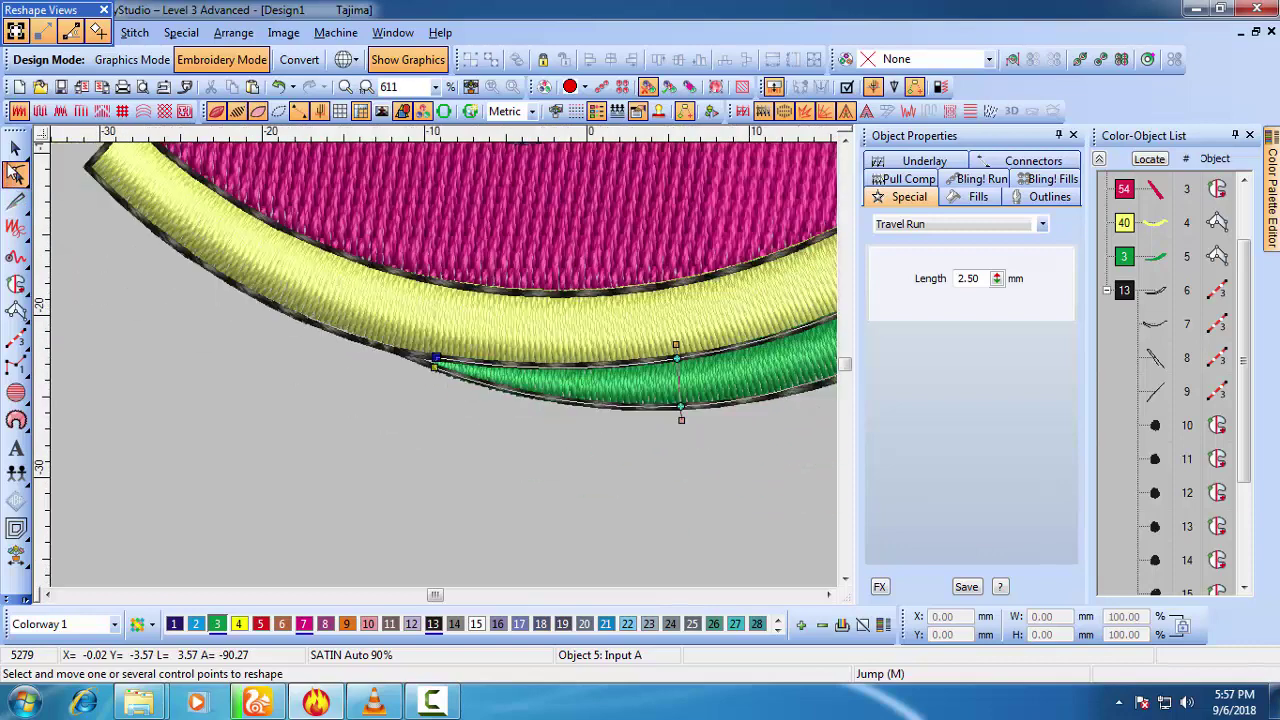
{"action": "left_click", "coordinate": [16, 149]}
{"action": "key", "text": "shift+z"}
{"action": "left_click", "coordinate": [448, 431]}
{"action": "key", "text": "0"}
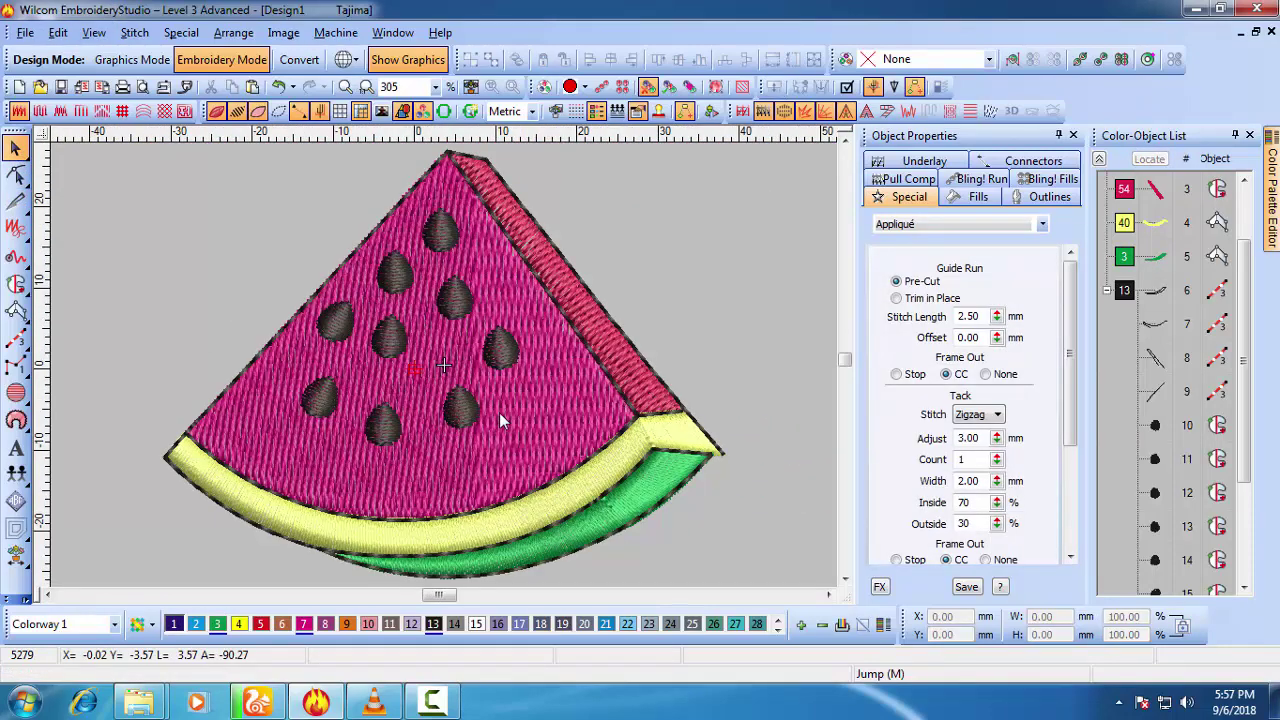
Step: Move the middle seed slightly down and to the right, about 1.4 mm each way, and deselect it
{"action": "left_click", "coordinate": [401, 343]}
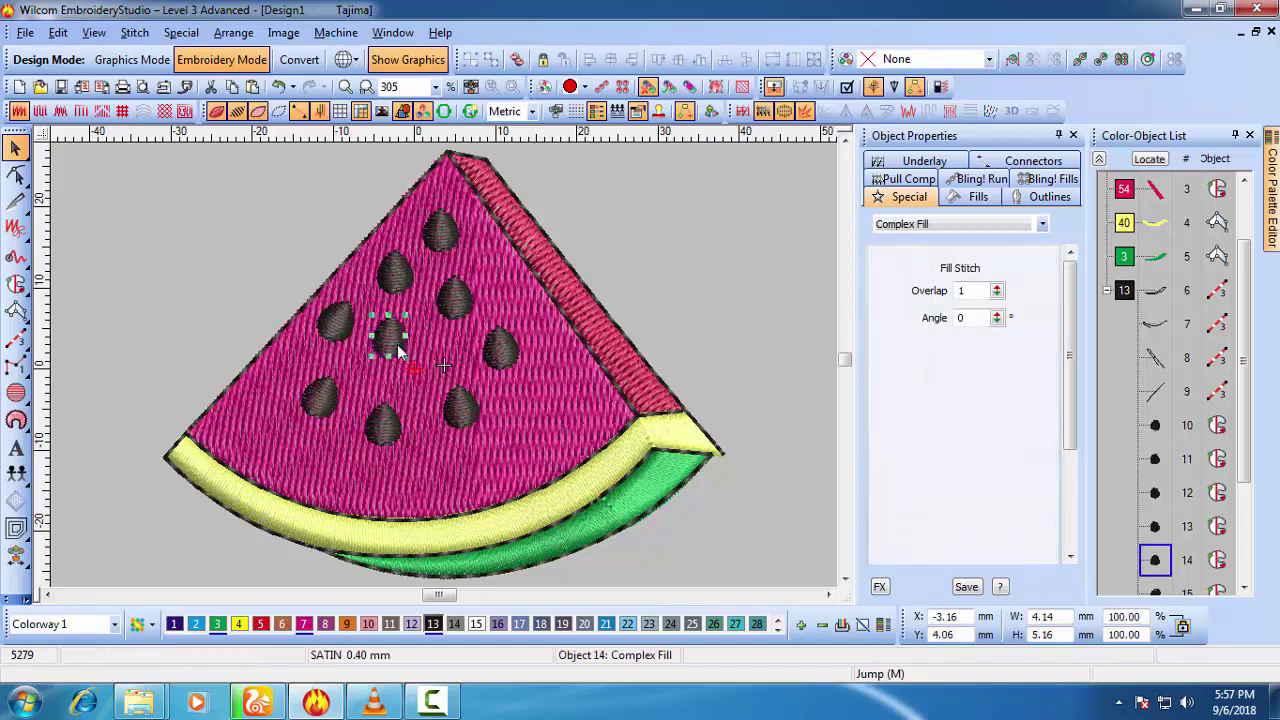
{"action": "mouse_move", "coordinate": [401, 343]}
{"action": "left_mouse_down"}
{"action": "mouse_move", "coordinate": [407, 368]}
{"action": "mouse_move", "coordinate": [412, 354]}
{"action": "left_mouse_up"}
{"action": "left_click", "coordinate": [706, 334]}
Step: Check the whole slice against the background picture, switching the picture and the stitches on and off, and leave the picture hidden
{"action": "key", "text": "shift+z"}
{"action": "key", "text": "d"}
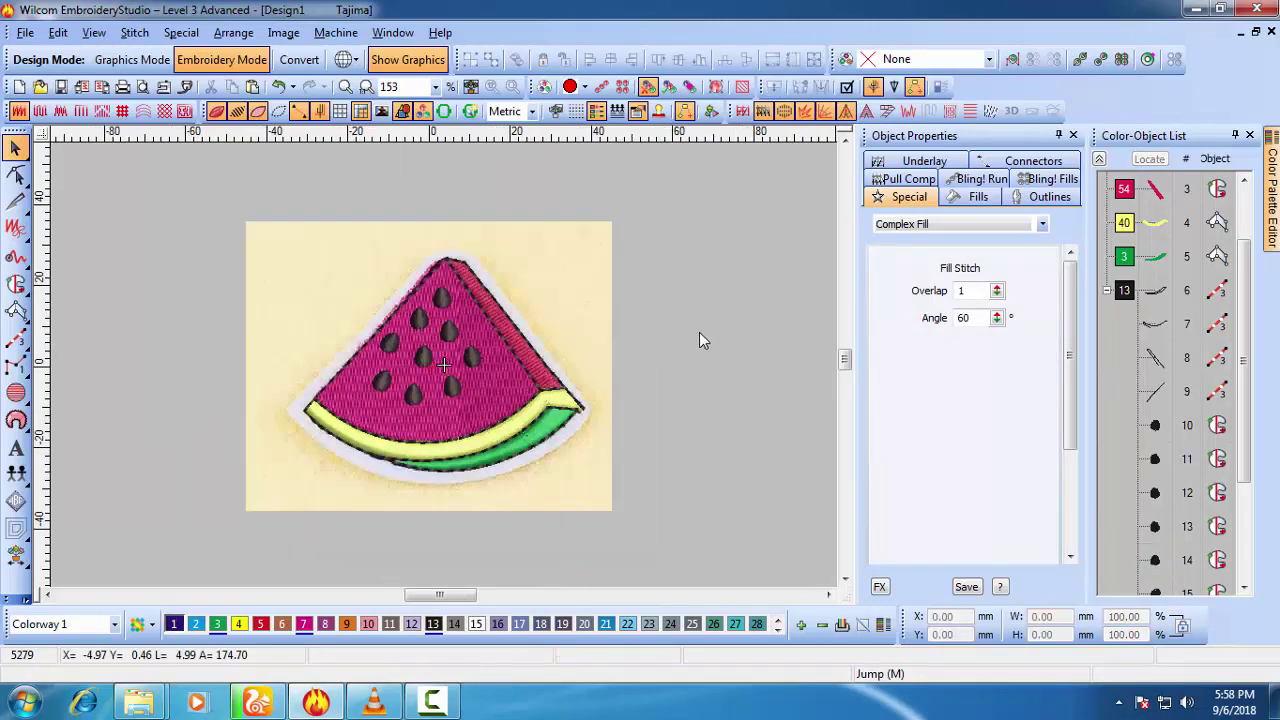
{"action": "key", "text": "d"}
{"action": "key", "text": "s"}
{"action": "key", "text": "d"}
{"action": "key", "text": "s"}
{"action": "key", "text": "s"}
{"action": "key", "text": "d"}
{"action": "key", "text": "s"}
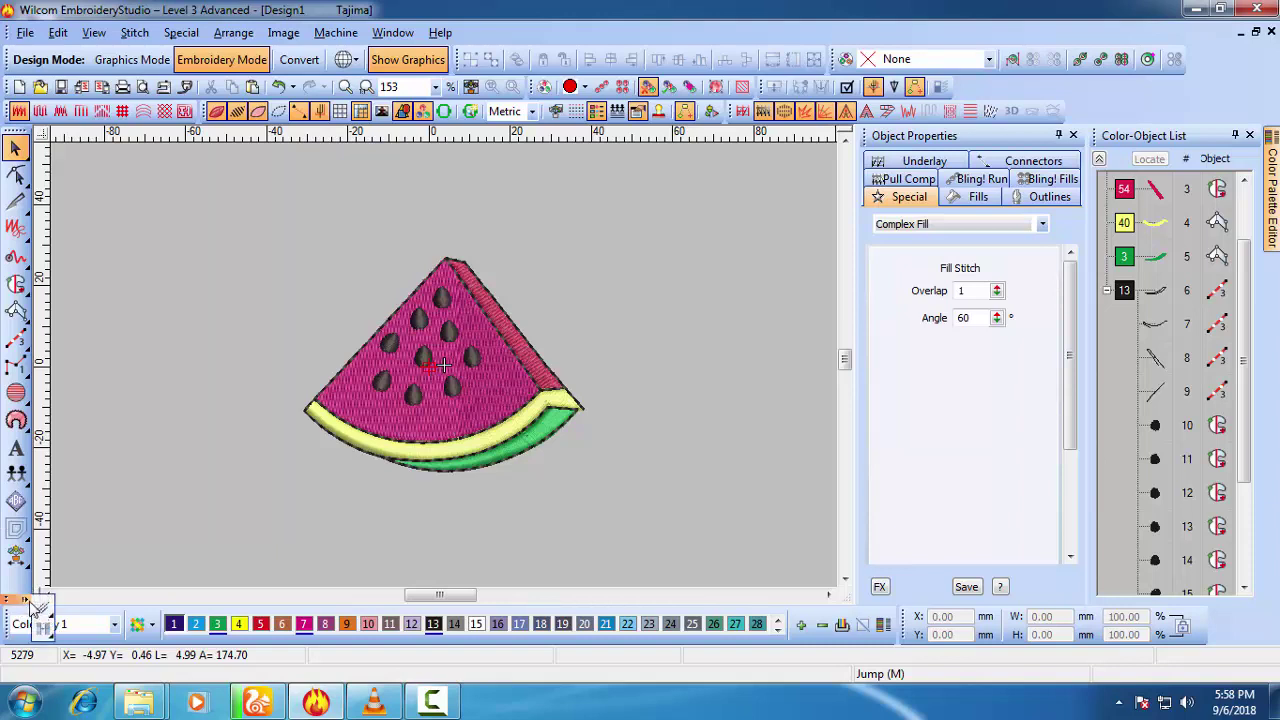
Step: Draw a vector rectangle about 98 by 80 mm around the whole watermelon slice
{"action": "left_click", "coordinate": [183, 624]}
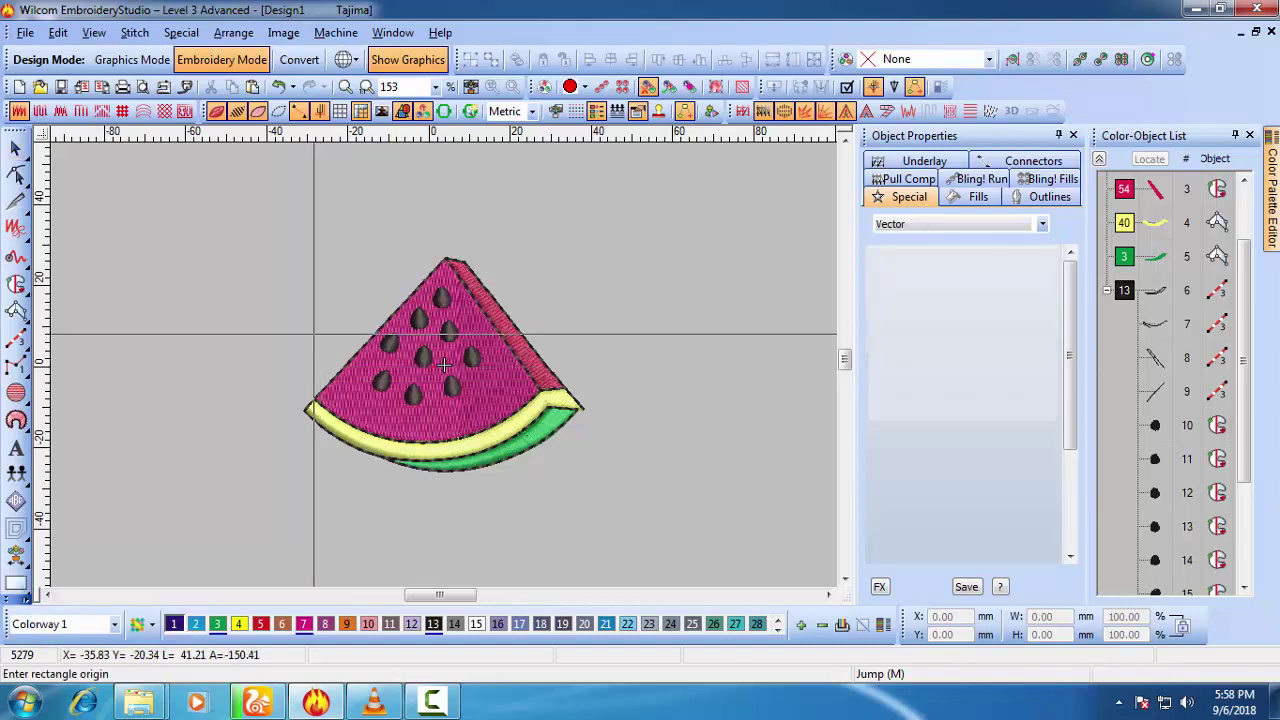
{"action": "left_click", "coordinate": [243, 205]}
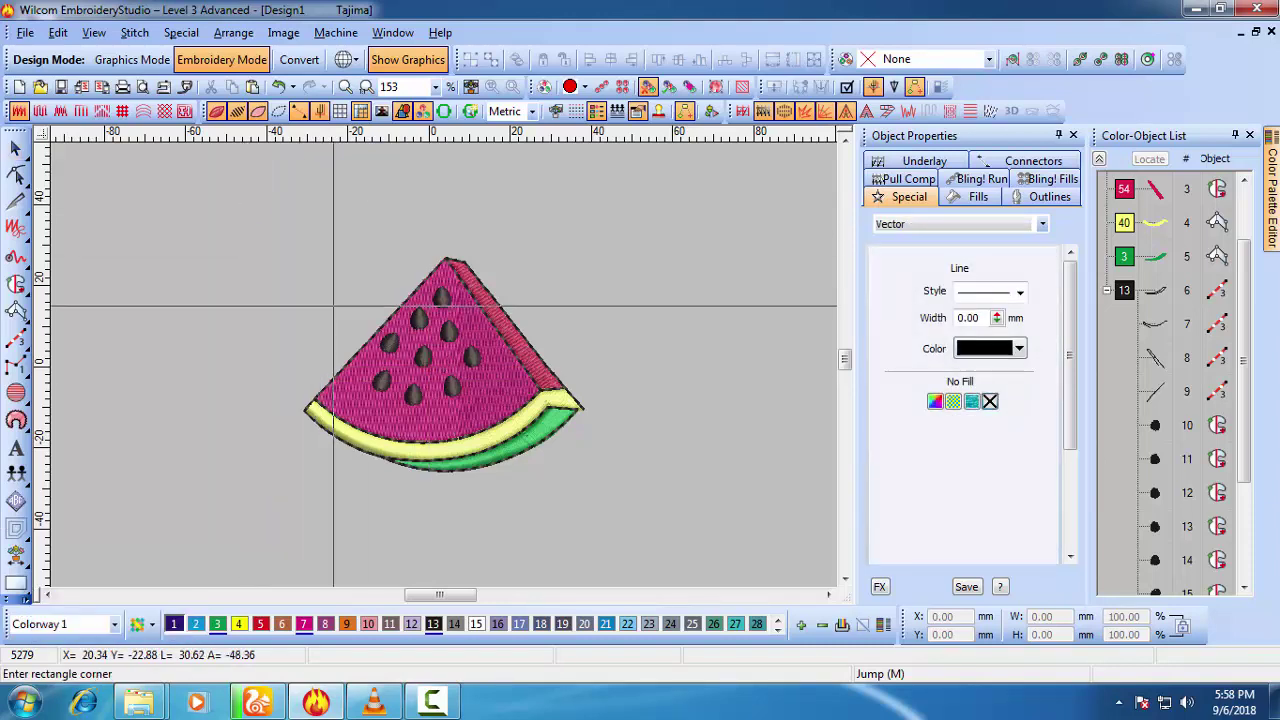
{"action": "left_click", "coordinate": [638, 526]}
{"action": "key", "text": "Escape"}
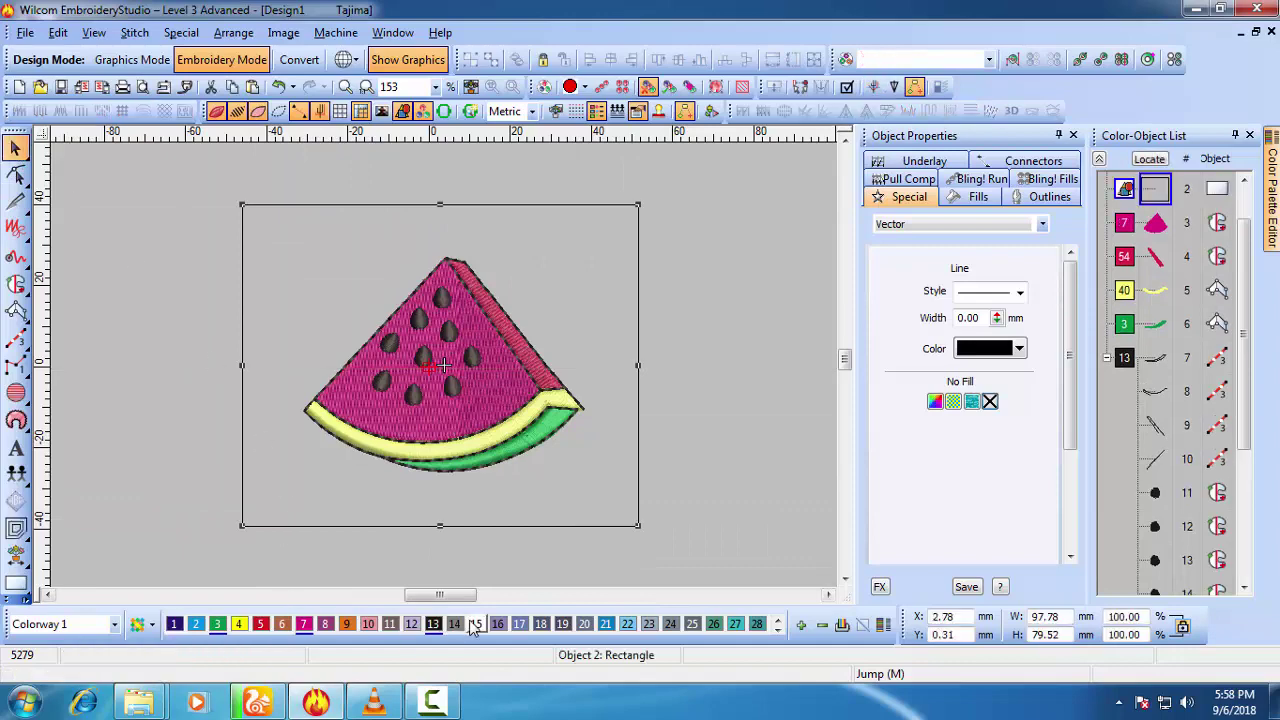
Step: Fill the background rectangle with white colour 15 and shift it about 0.9 mm to the right
{"action": "left_click", "coordinate": [476, 624]}
{"action": "scroll", "coordinate": [545, 573], "scroll_direction": "up", "scroll_amount": 1}
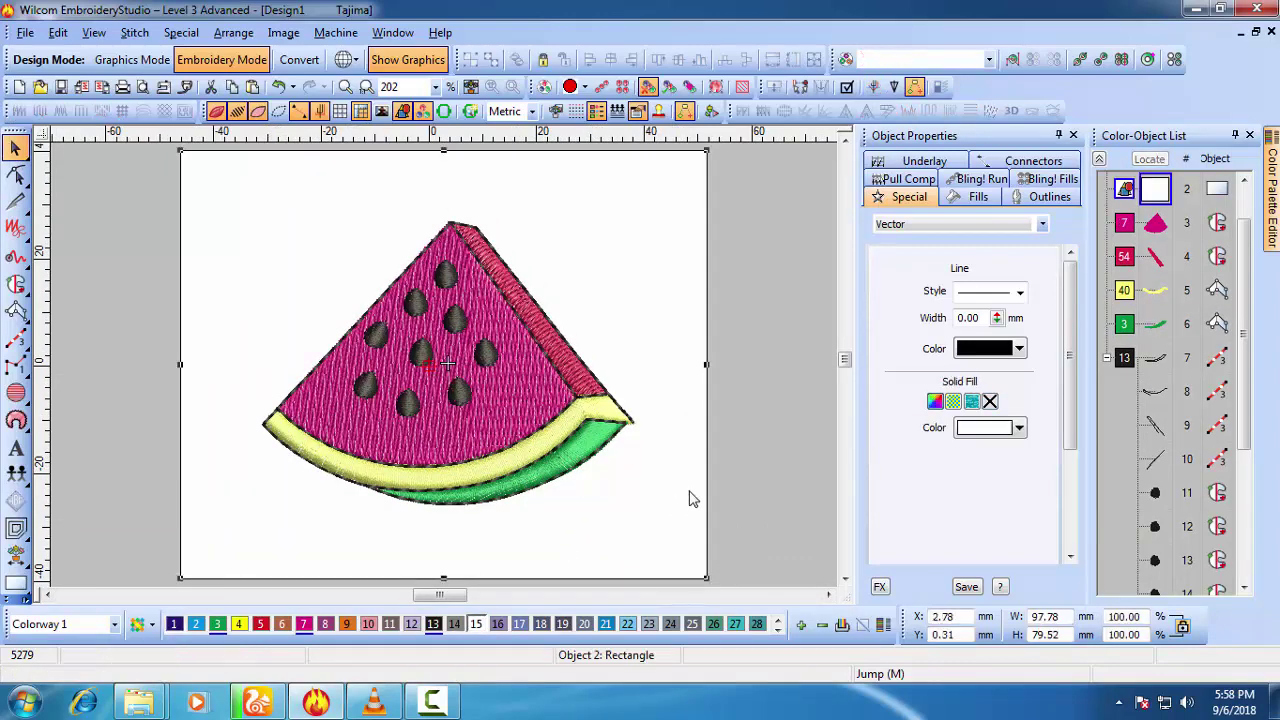
{"action": "left_click_drag", "start_coordinate": [673, 495], "coordinate": [679, 497]}
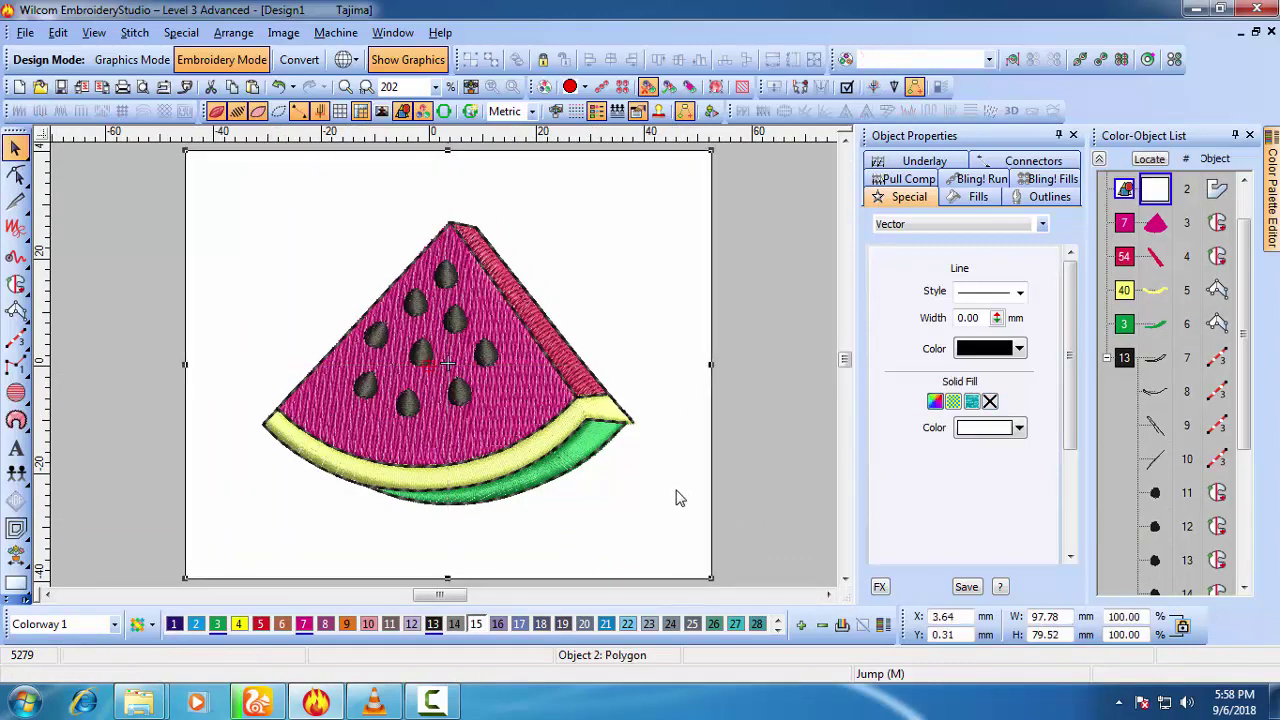
{"action": "scroll", "coordinate": [676, 490], "scroll_direction": "down", "scroll_amount": 1}
{"action": "left_click", "coordinate": [568, 489]}
Step: Inspect the slice on its white background with the stitches hidden and shown, from the whole design and close up
{"action": "scroll", "coordinate": [568, 489], "scroll_direction": "up", "scroll_amount": 1}
{"action": "key", "text": "s"}
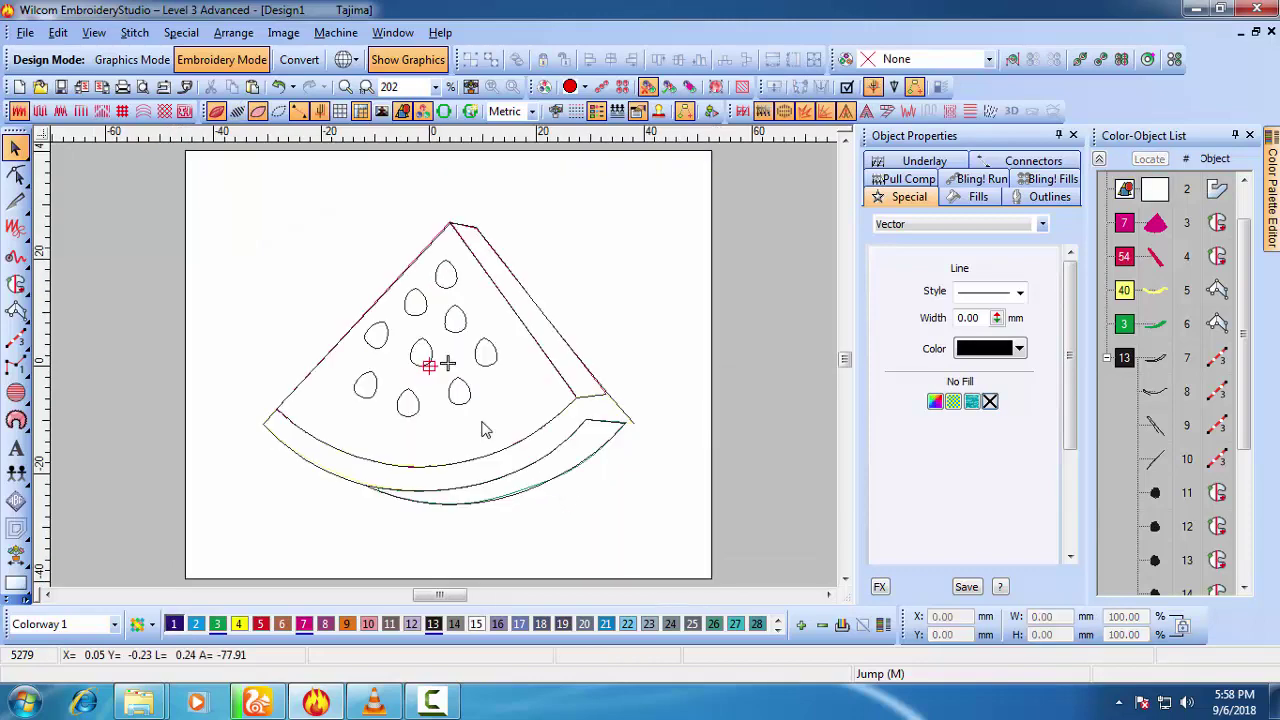
{"action": "key", "text": "s"}
{"action": "scroll", "coordinate": [470, 401], "scroll_direction": "up", "scroll_amount": 1}
{"action": "key", "text": "shift+z"}
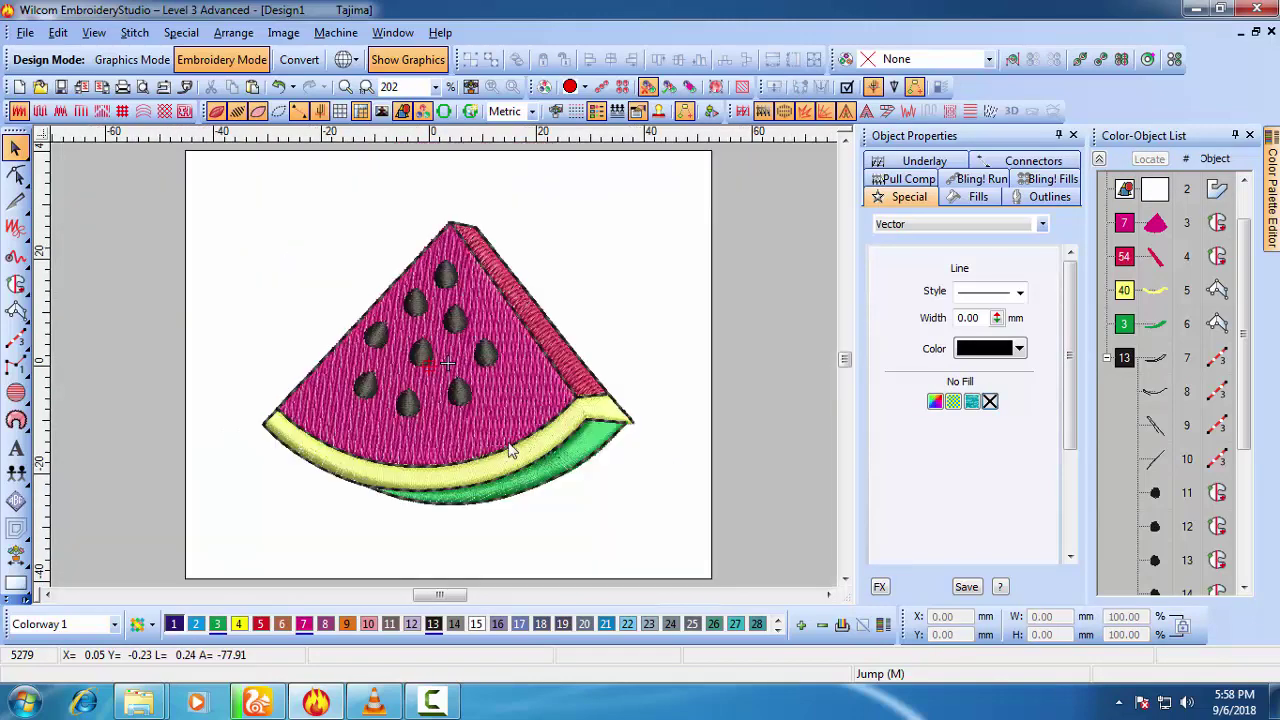
{"action": "key", "text": "shift+z"}
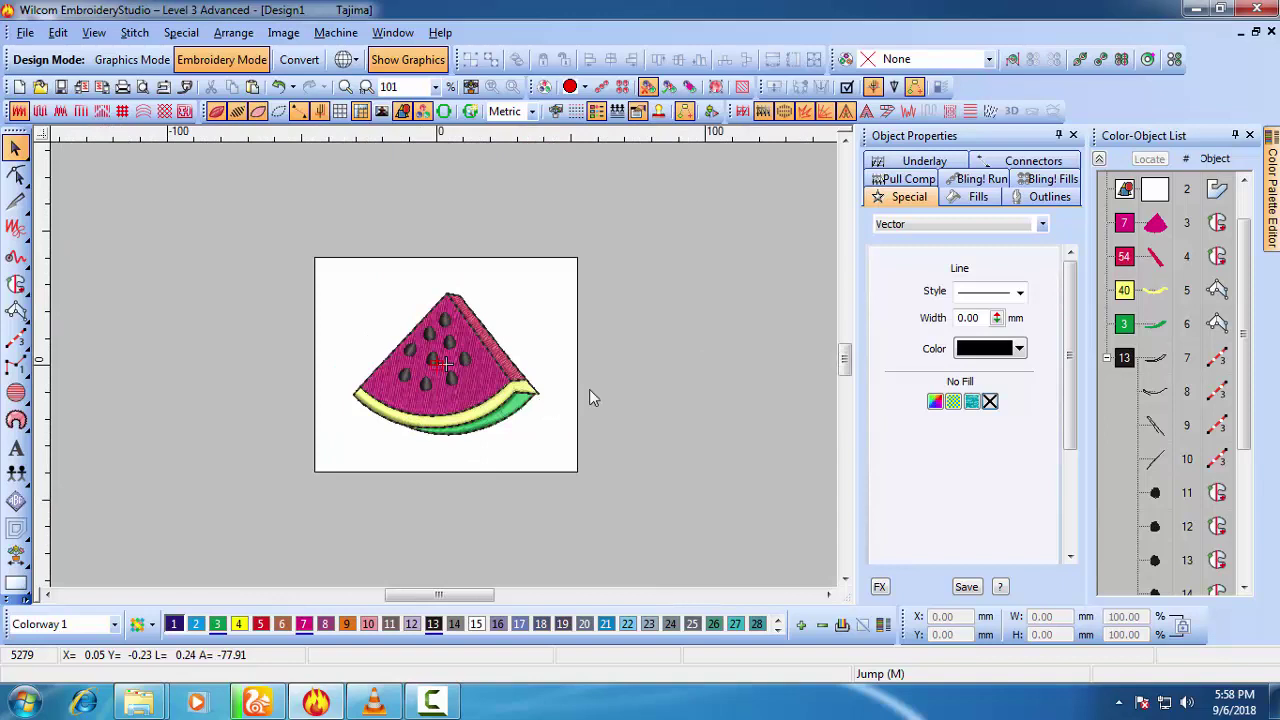
{"action": "key", "text": "z"}
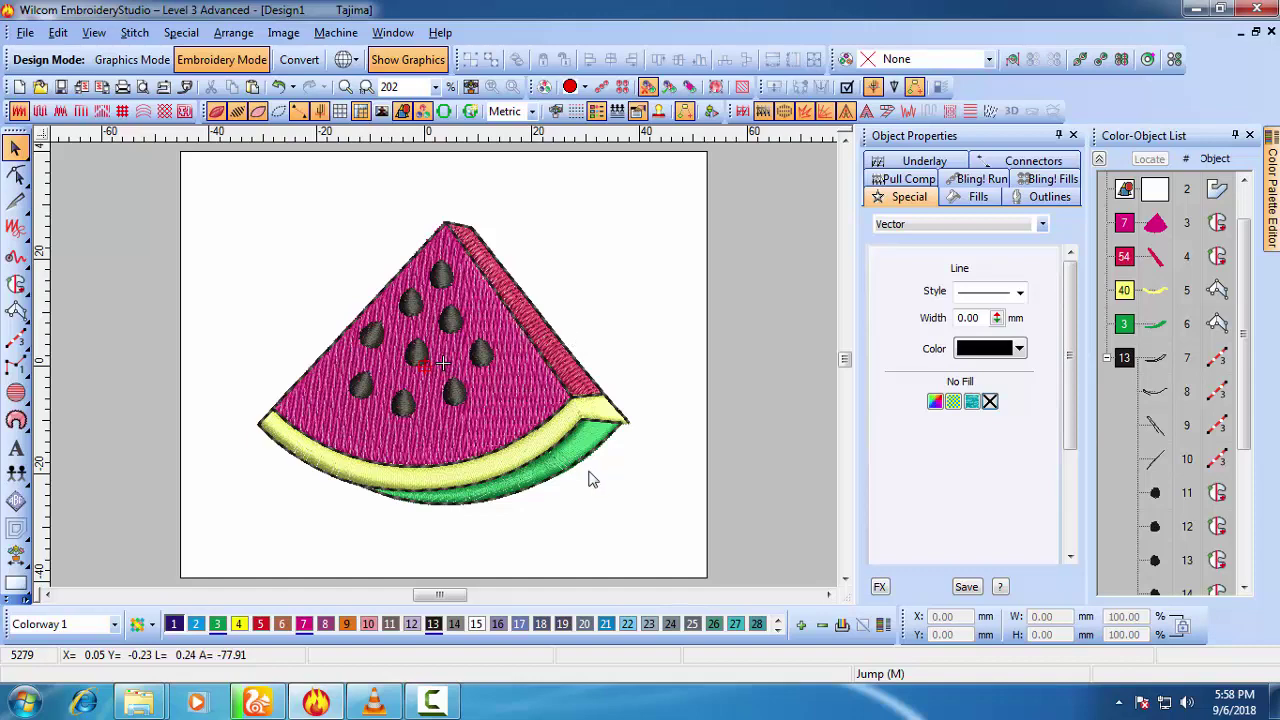
{"action": "left_click", "coordinate": [432, 702]}
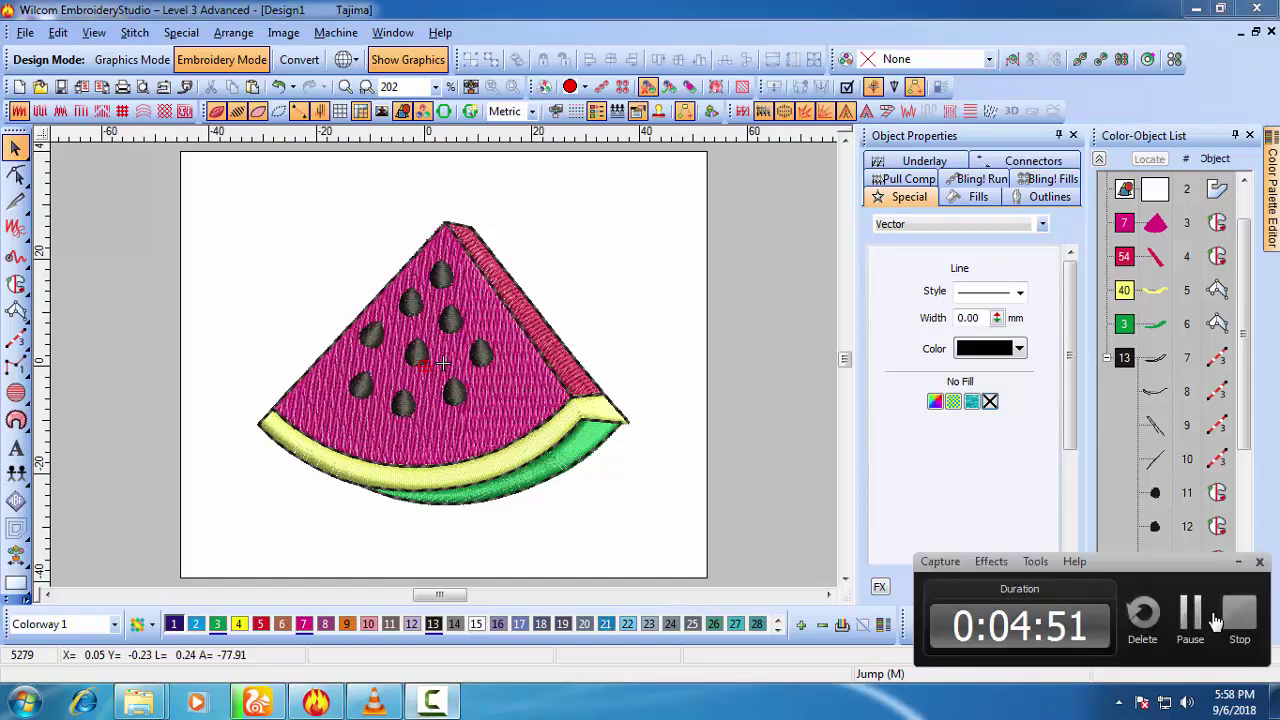